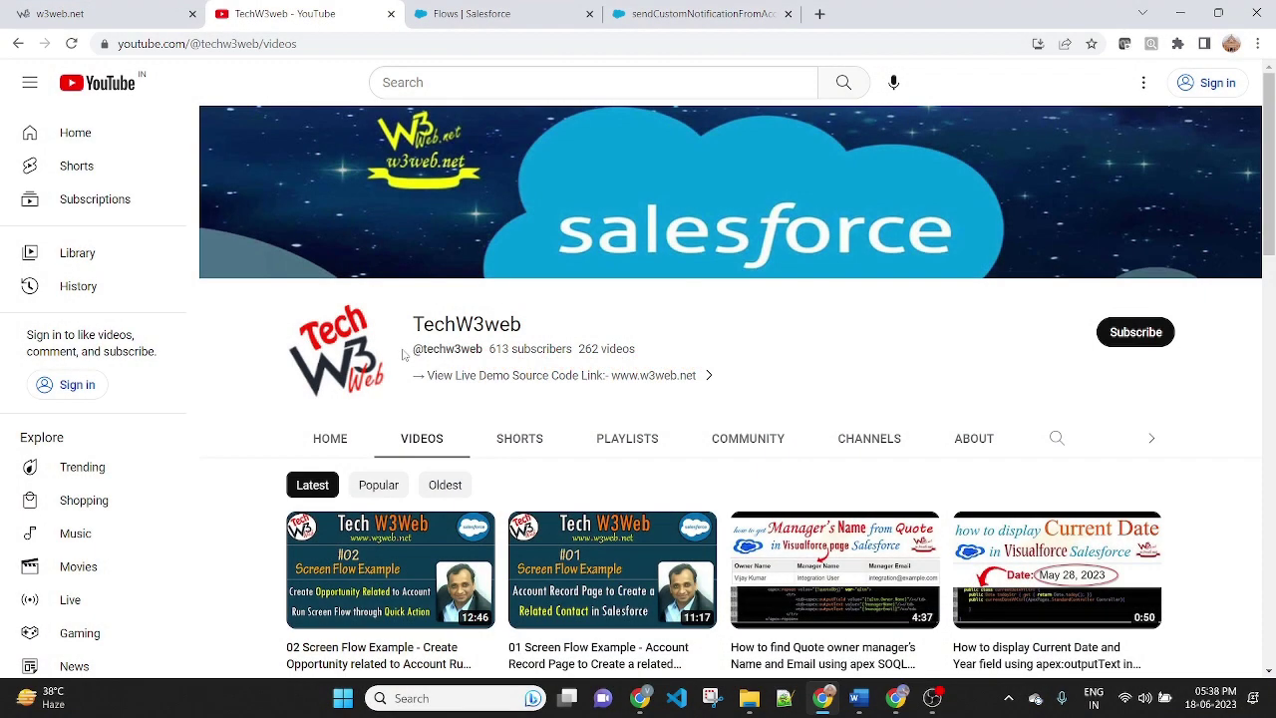
Step: Bring the techw3web_YtDemo Word document outlining the Screen Flow Example to the front
click(860, 700)
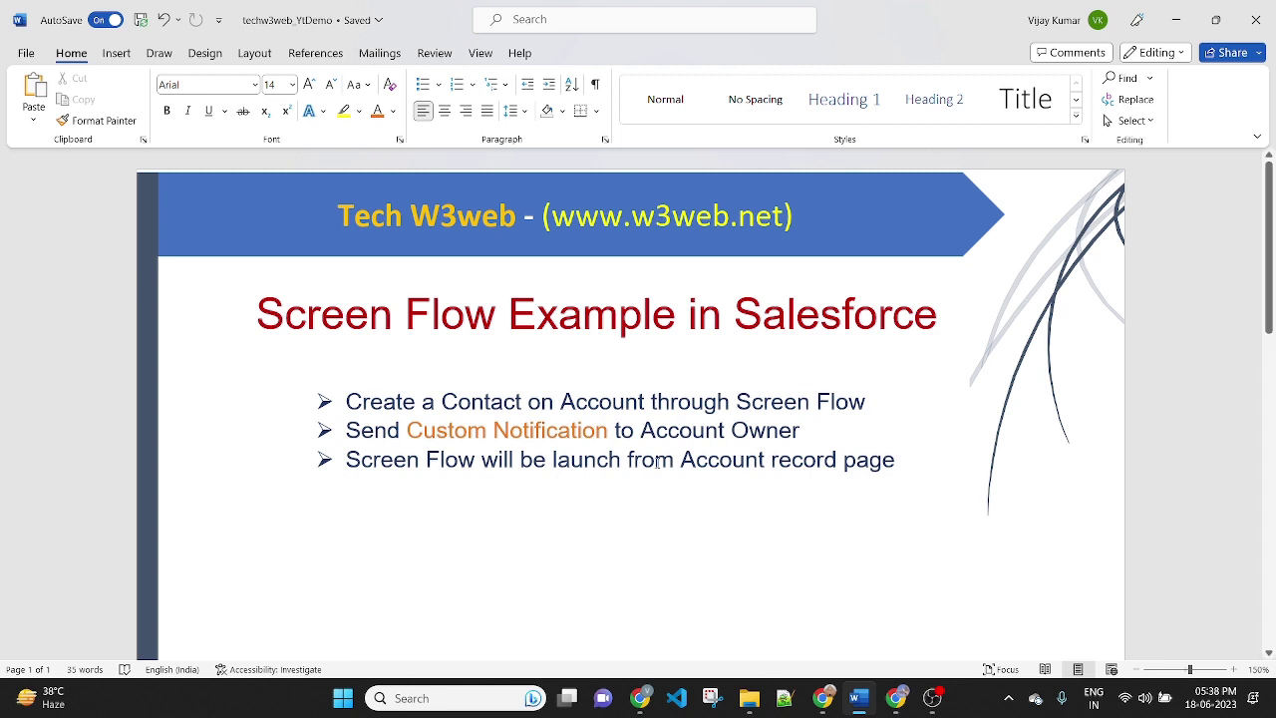
Step: Place the cursor after the outline's last bullet, then switch to the Home | Salesforce Chrome window
click(918, 459)
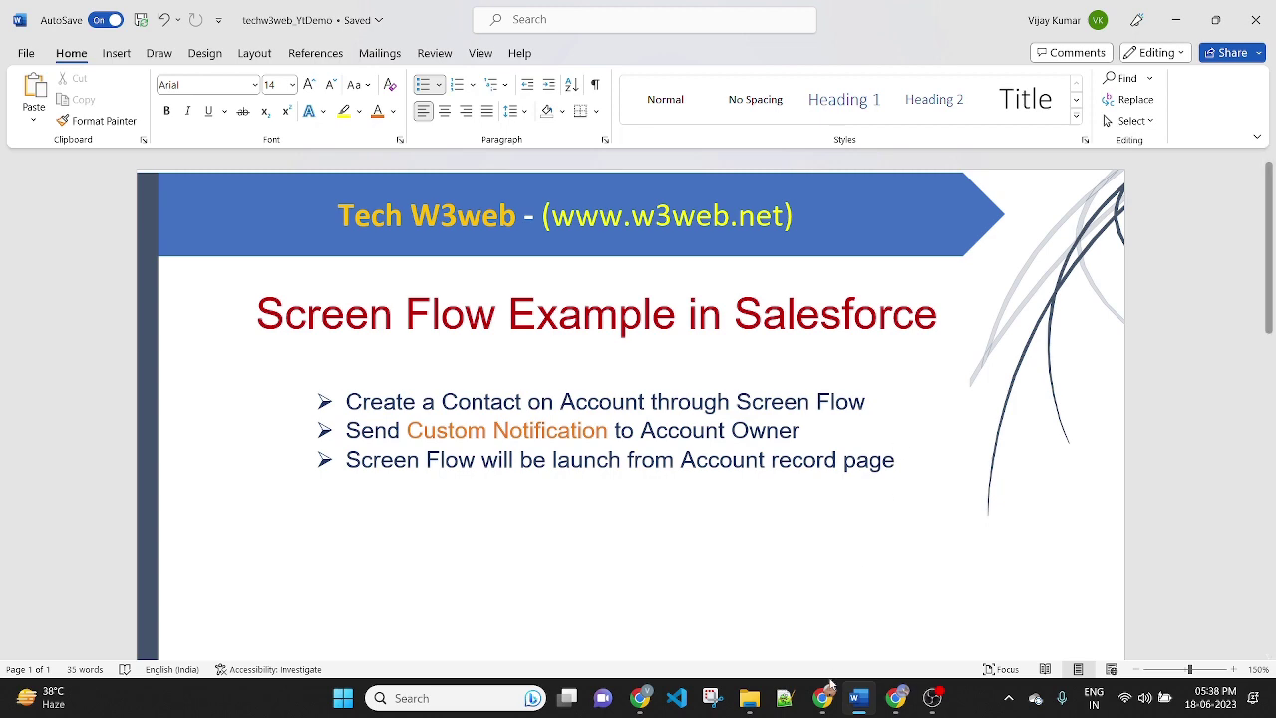
mouse_move(834, 708)
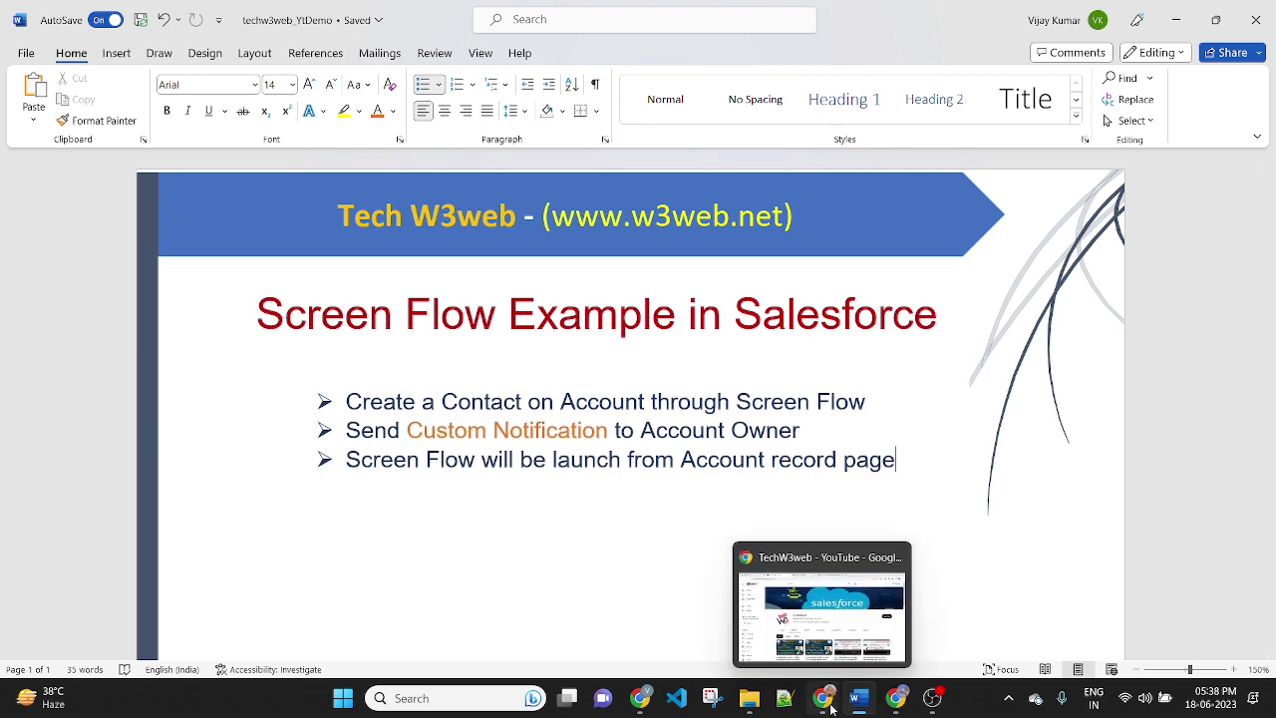
click(896, 700)
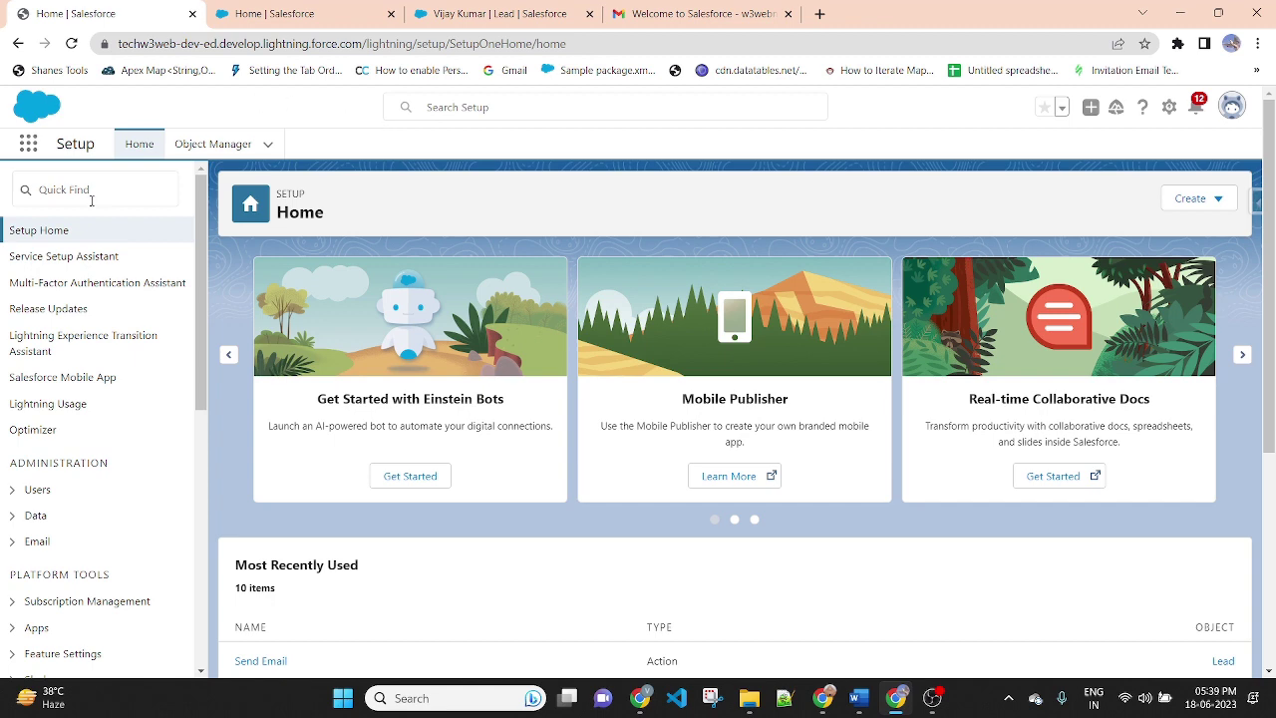
Step: Search Setup Quick Find for 'custom noti' and open Custom Notifications
click(91, 200)
click(203, 118)
click(70, 190)
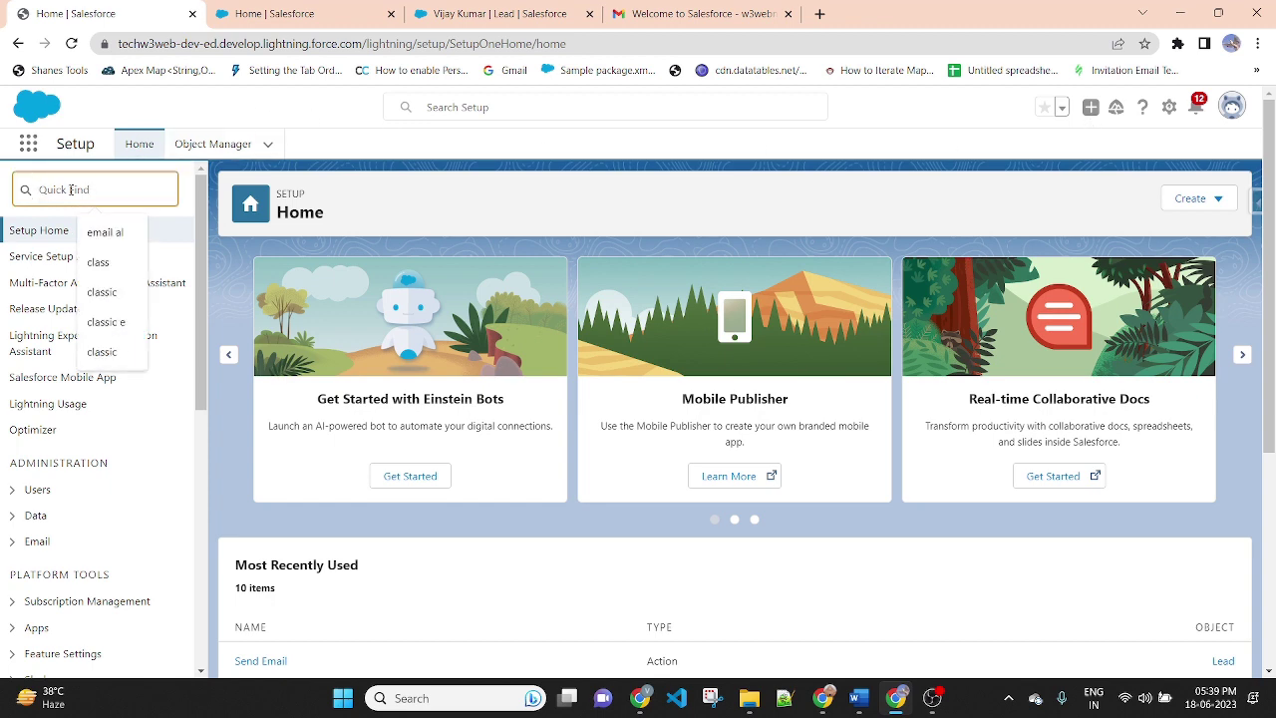
text(custom)
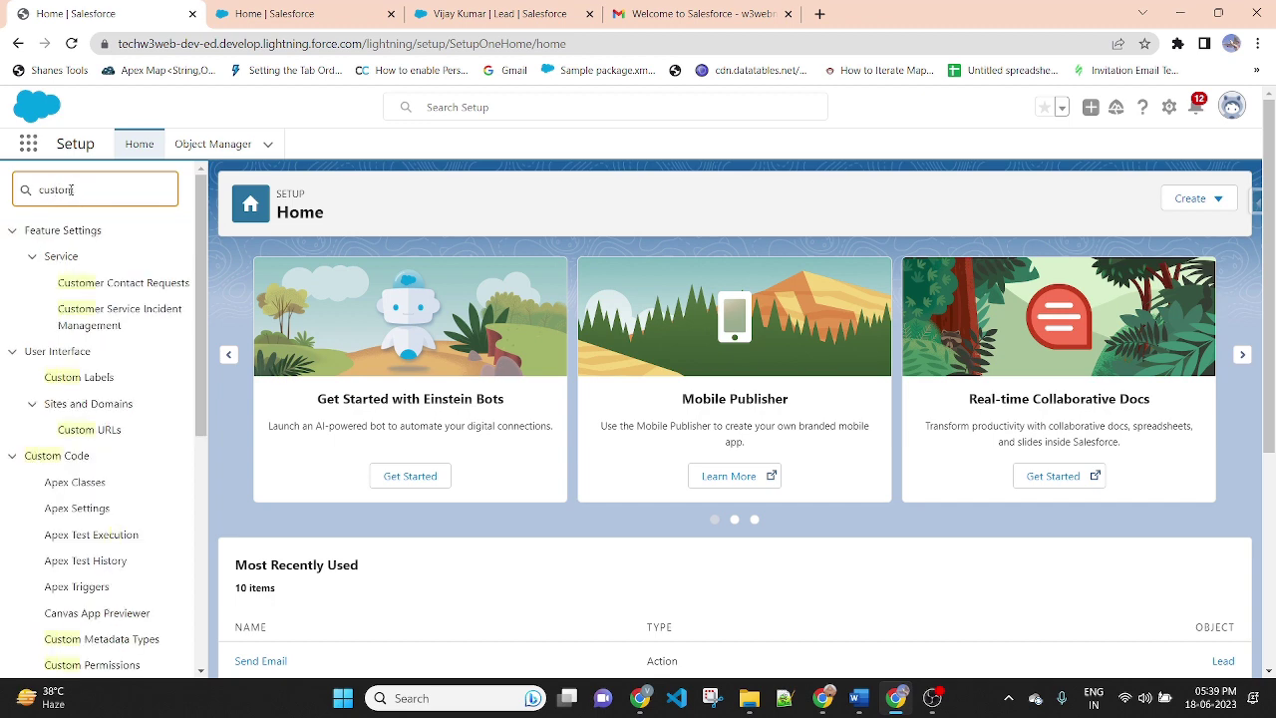
text( noti)
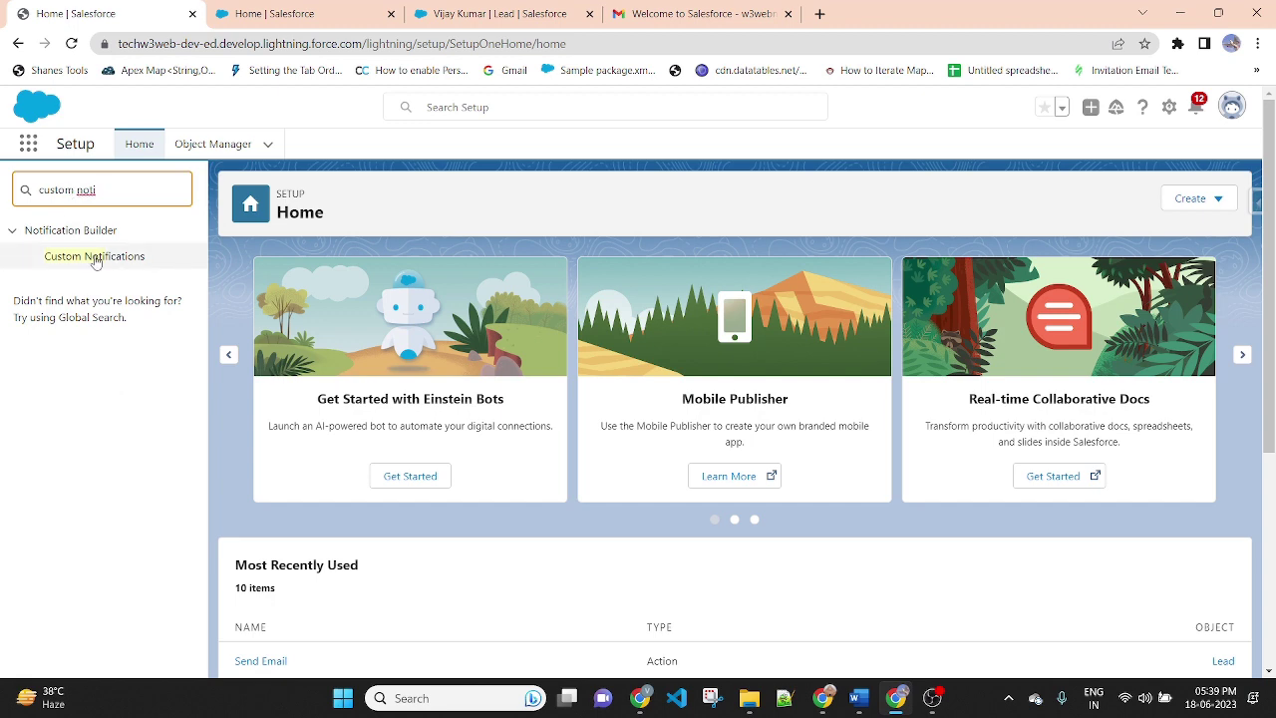
click(93, 256)
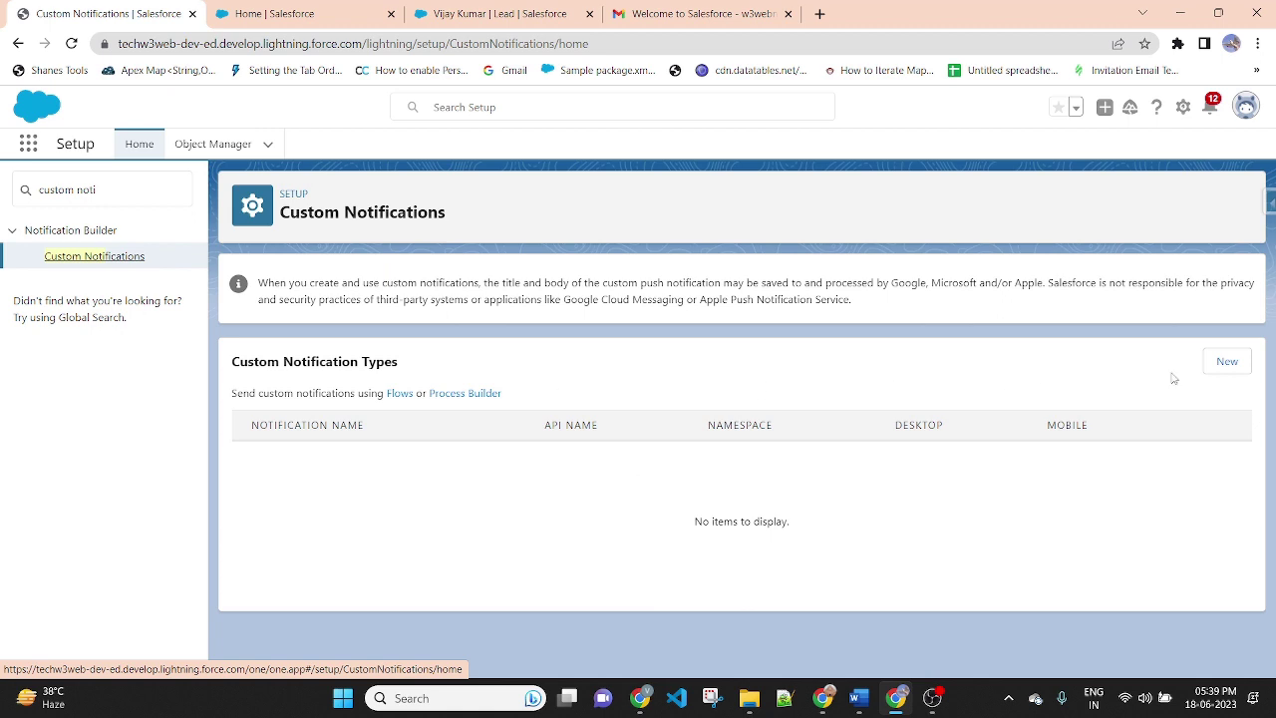
Step: Create notification type accountCustomNotification with Desktop and Mobile channels enabled
click(1227, 360)
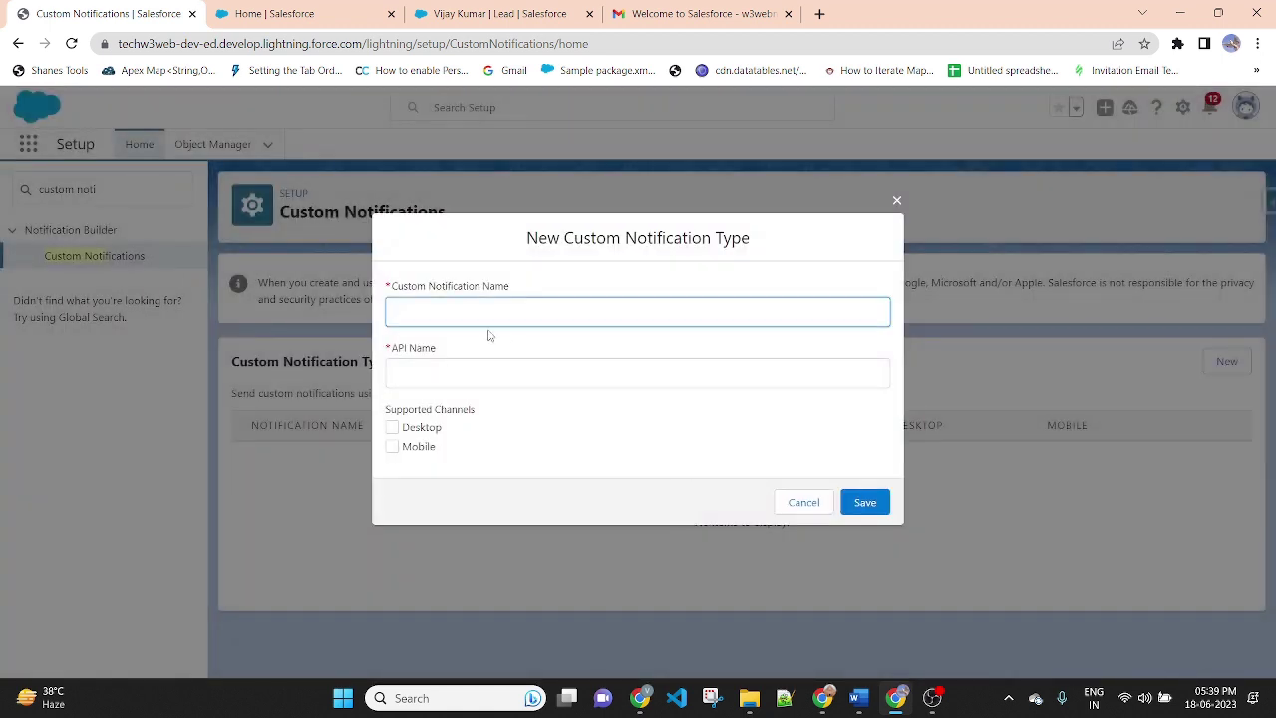
text(cu)
text(acc)
text(ountCus)
text(tom)
text(Notificat)
text(ion)
click(580, 285)
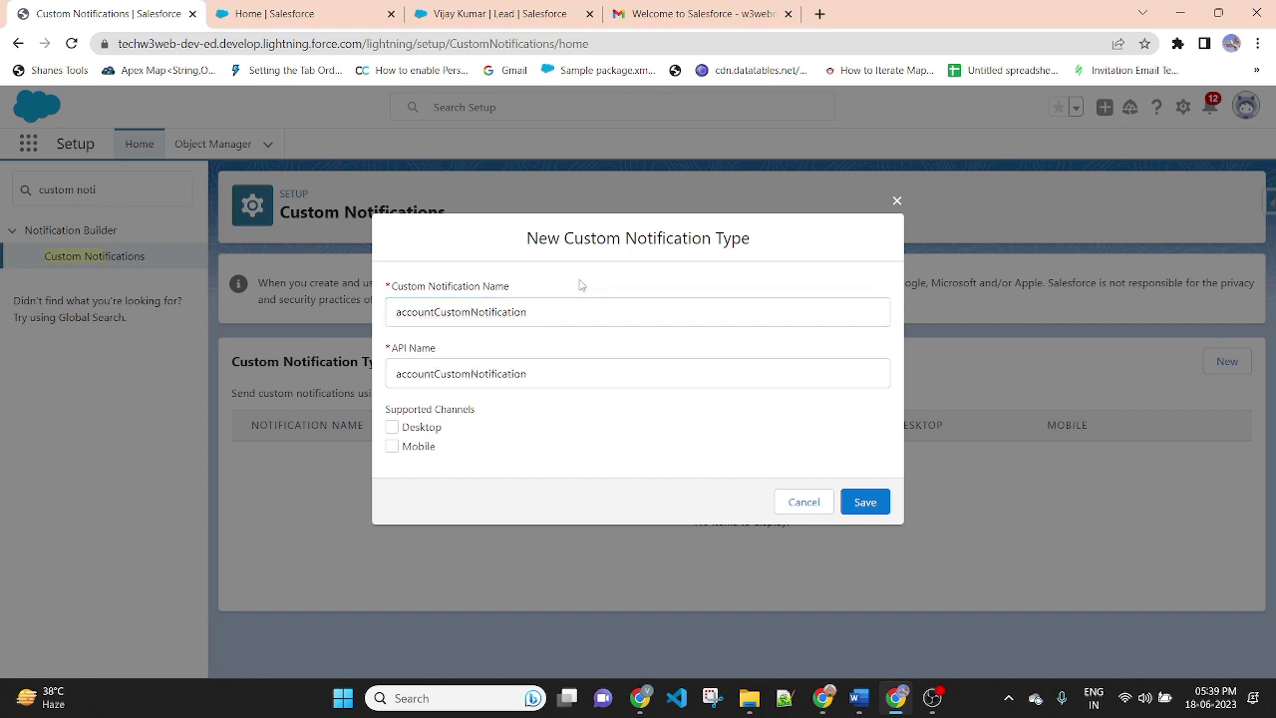
click(421, 431)
click(419, 447)
click(866, 503)
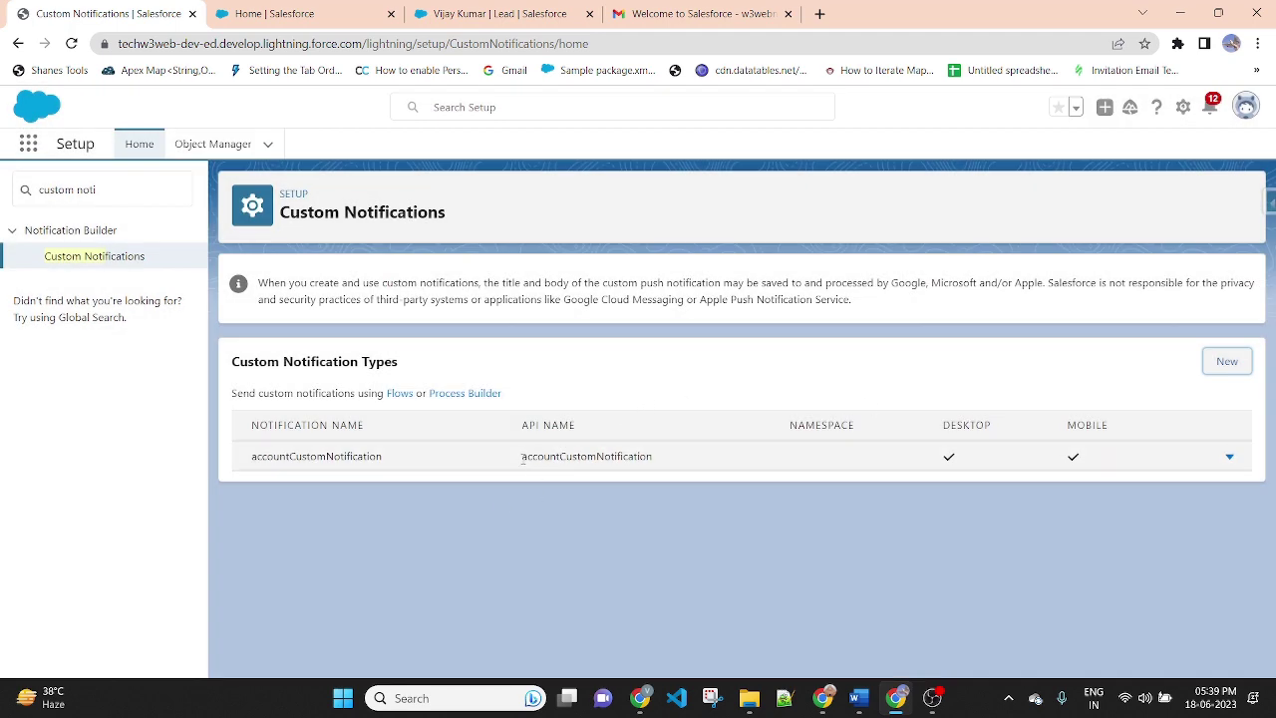
Step: Copy the accountCustomNotification API name to the clipboard
drag(521, 457, 656, 462)
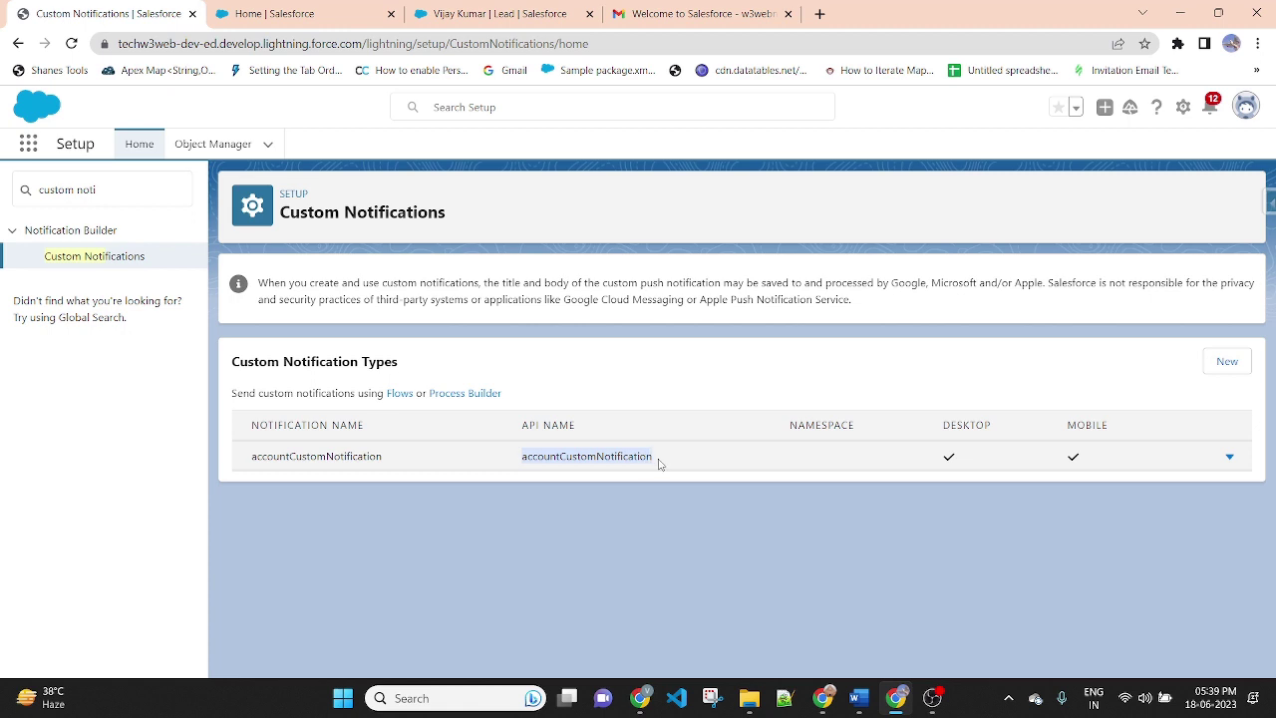
right_click(660, 460)
click(650, 467)
click(649, 551)
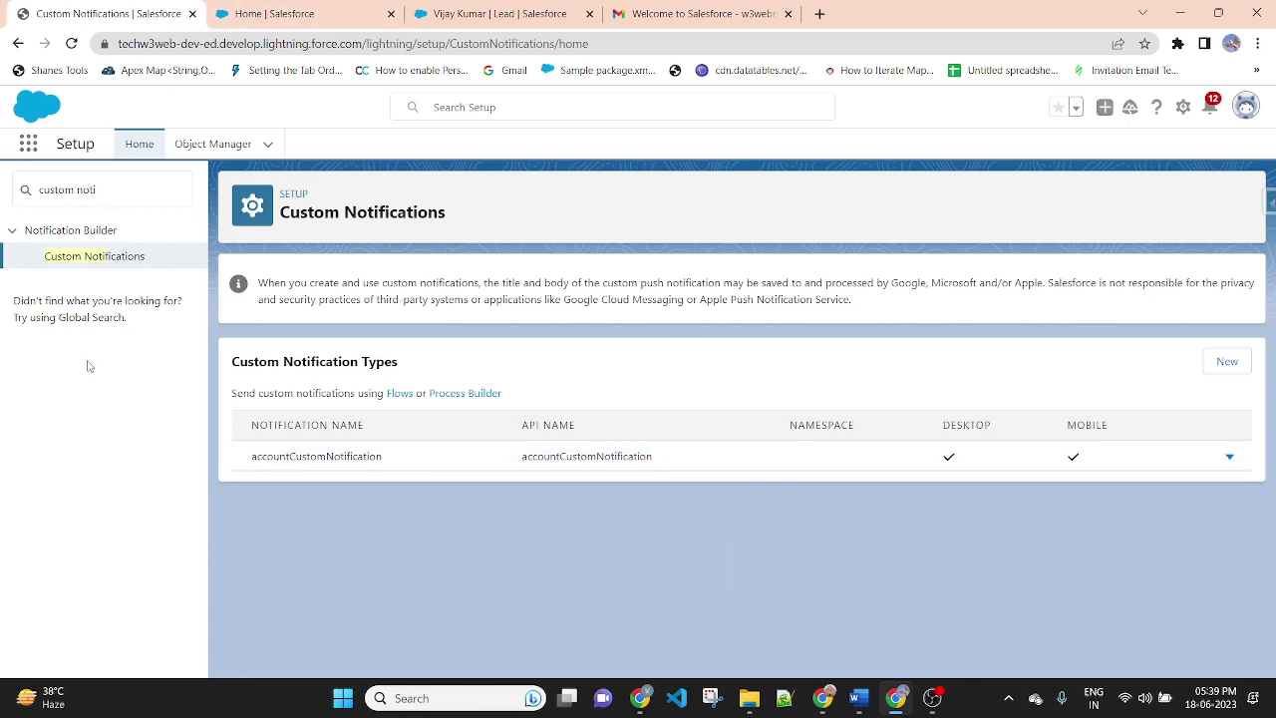
Step: Create a new Screen Flow, switch its canvas to Free-Form, and show the Manager tab
click(267, 14)
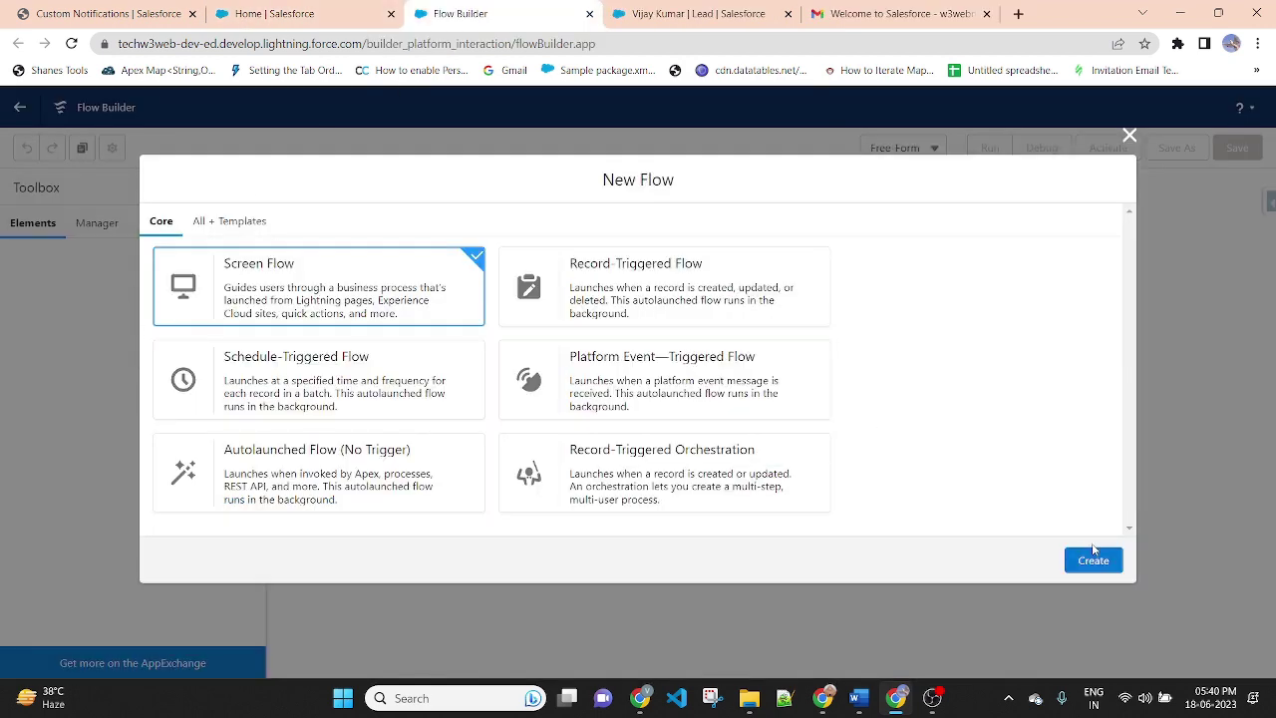
click(1094, 561)
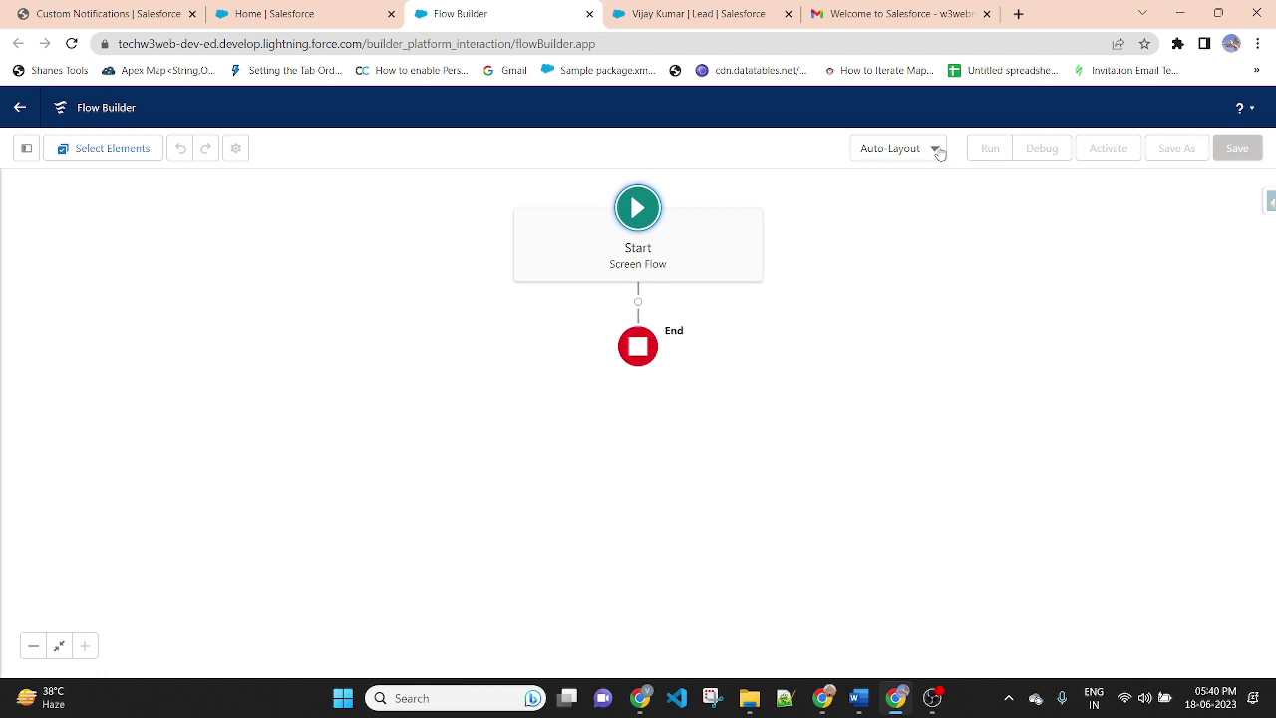
click(938, 149)
click(907, 211)
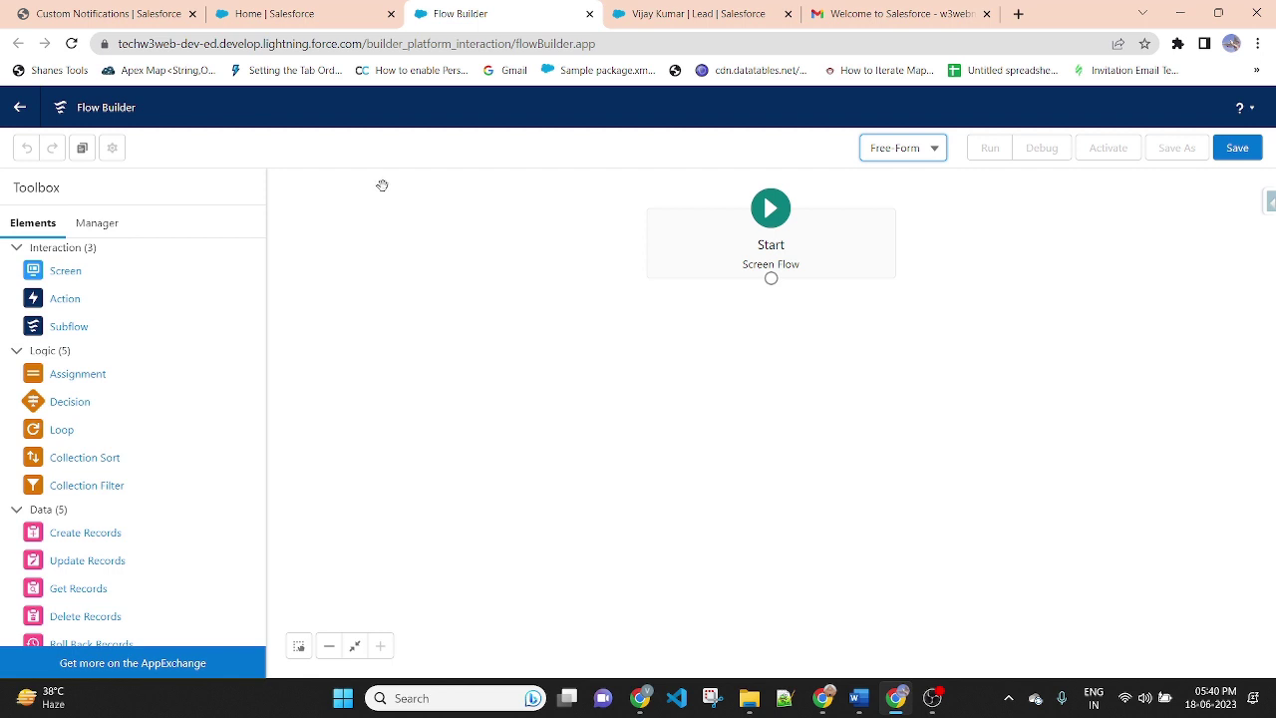
click(96, 223)
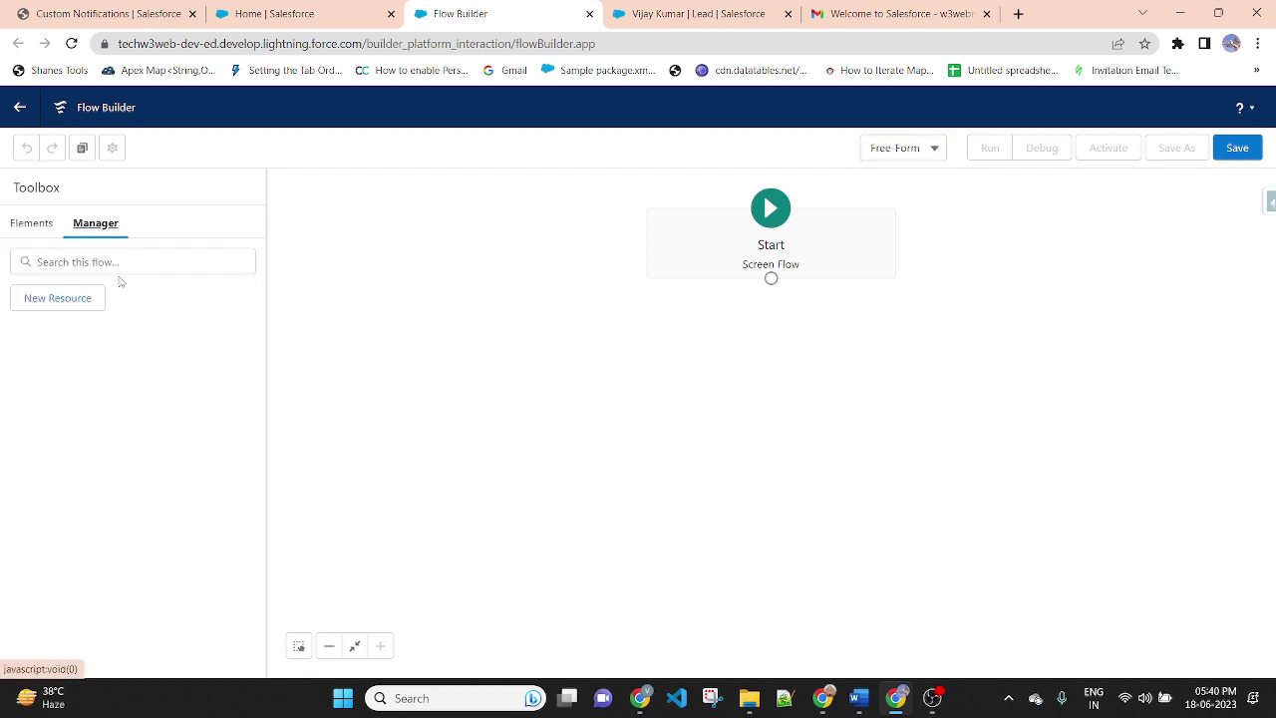
Step: Create a Text variable named recordId marked Available for input
click(56, 297)
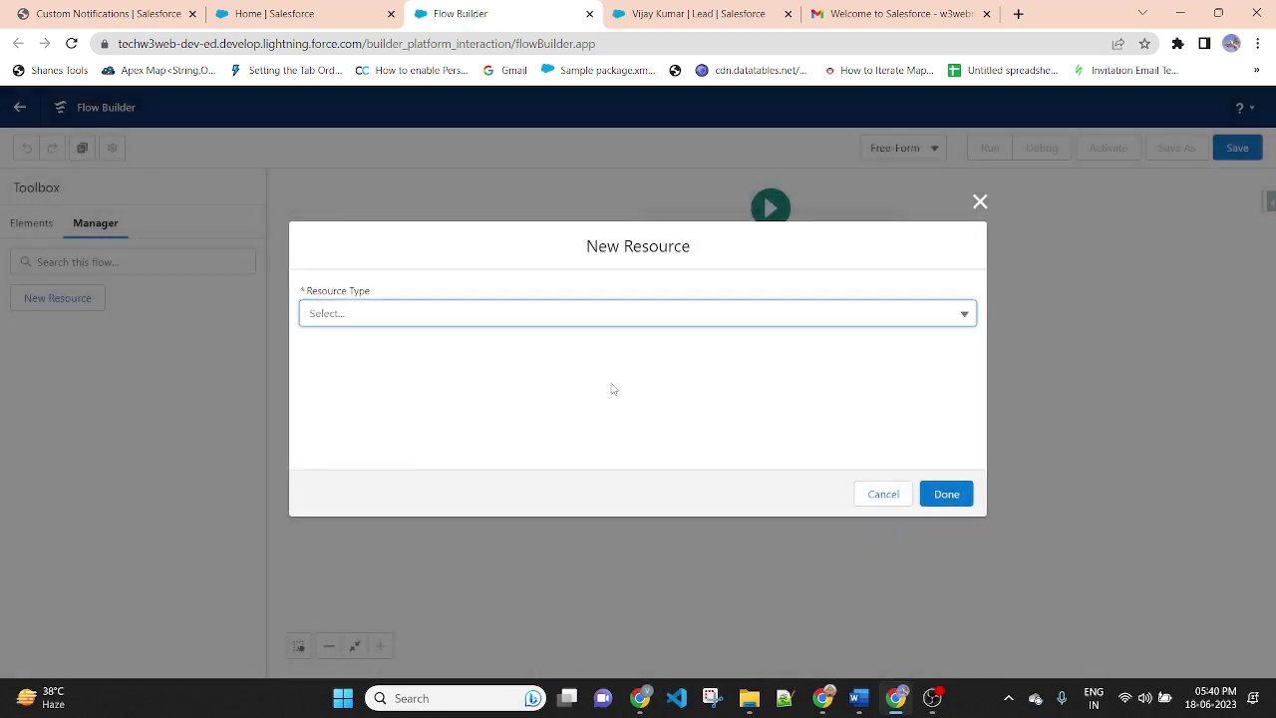
click(490, 316)
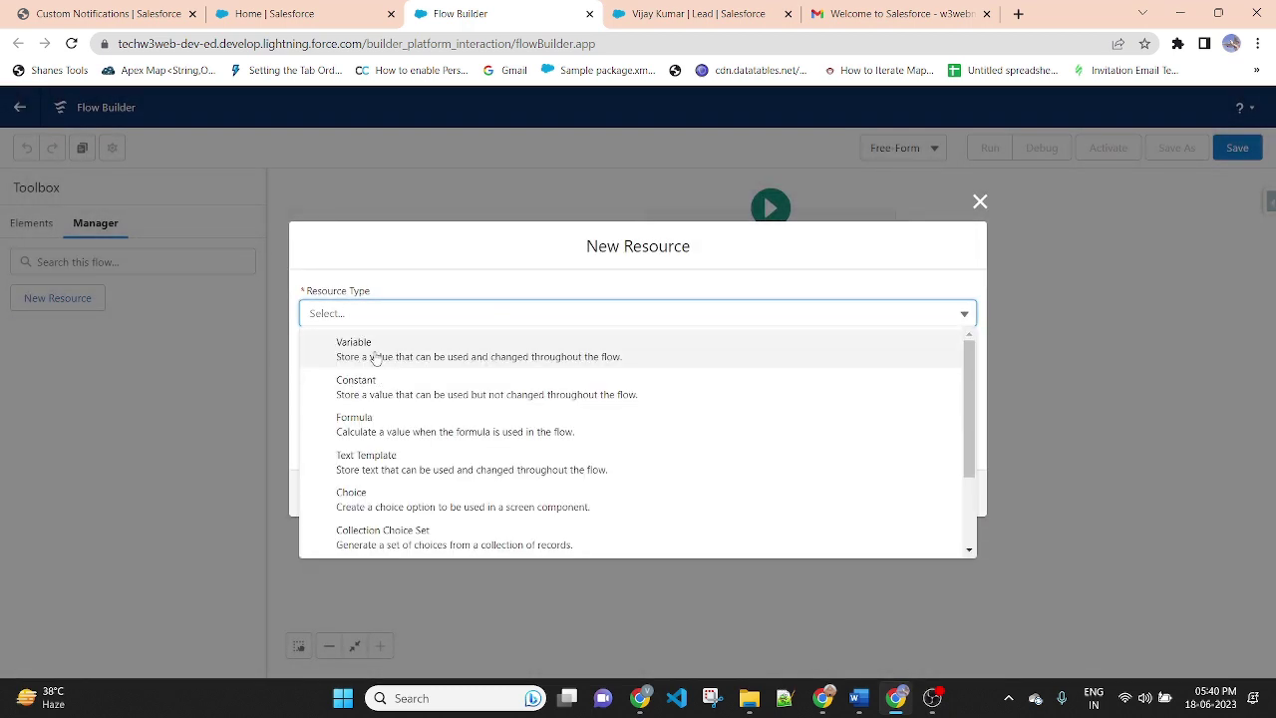
click(375, 356)
click(356, 345)
text(recordId)
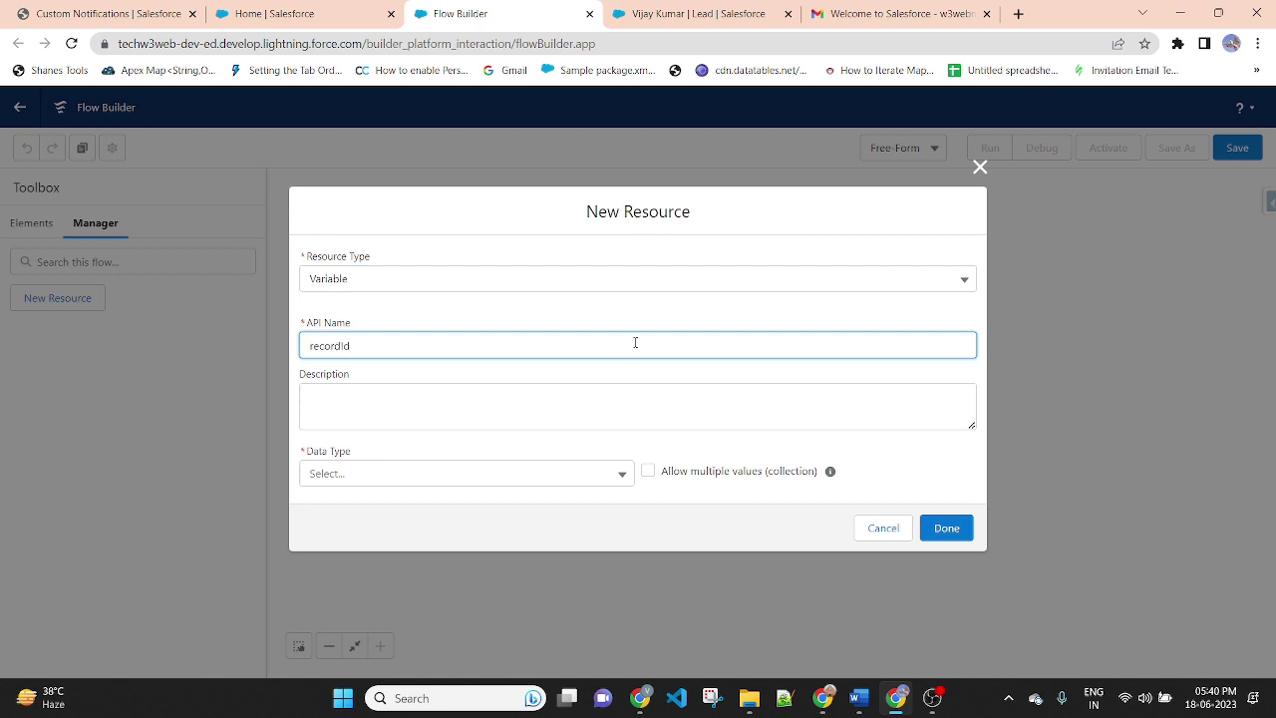
click(381, 479)
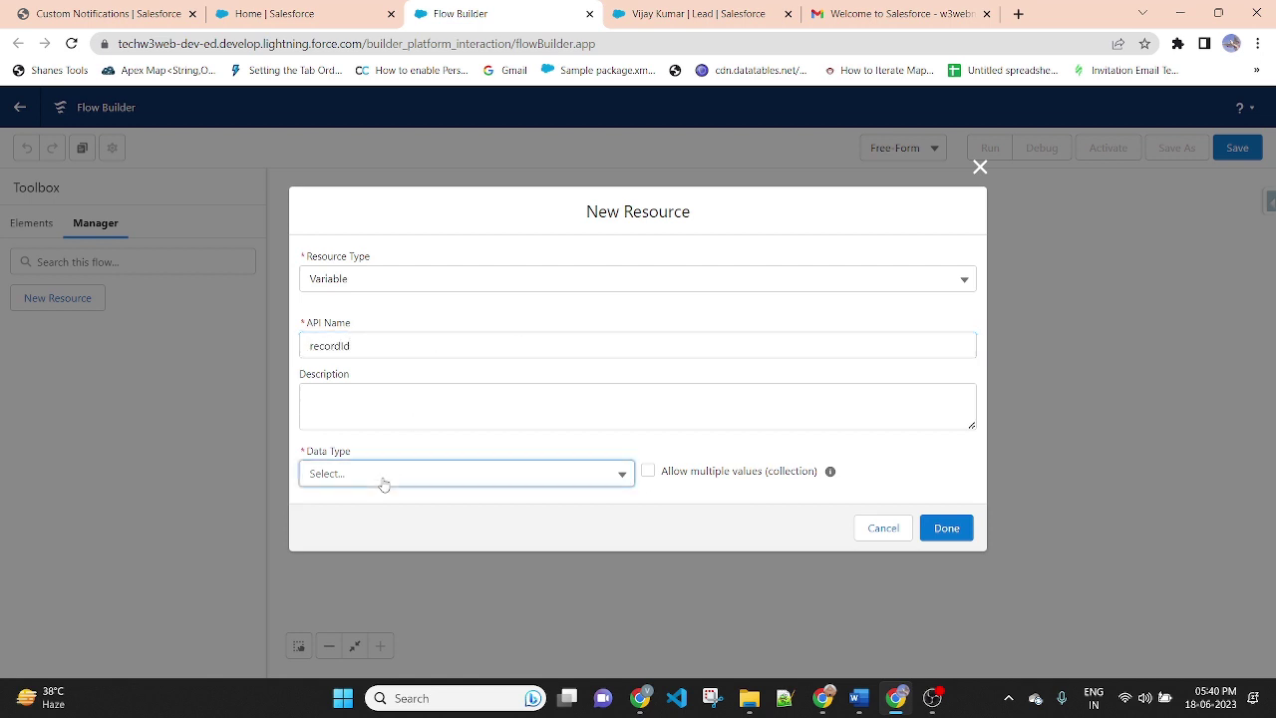
click(339, 247)
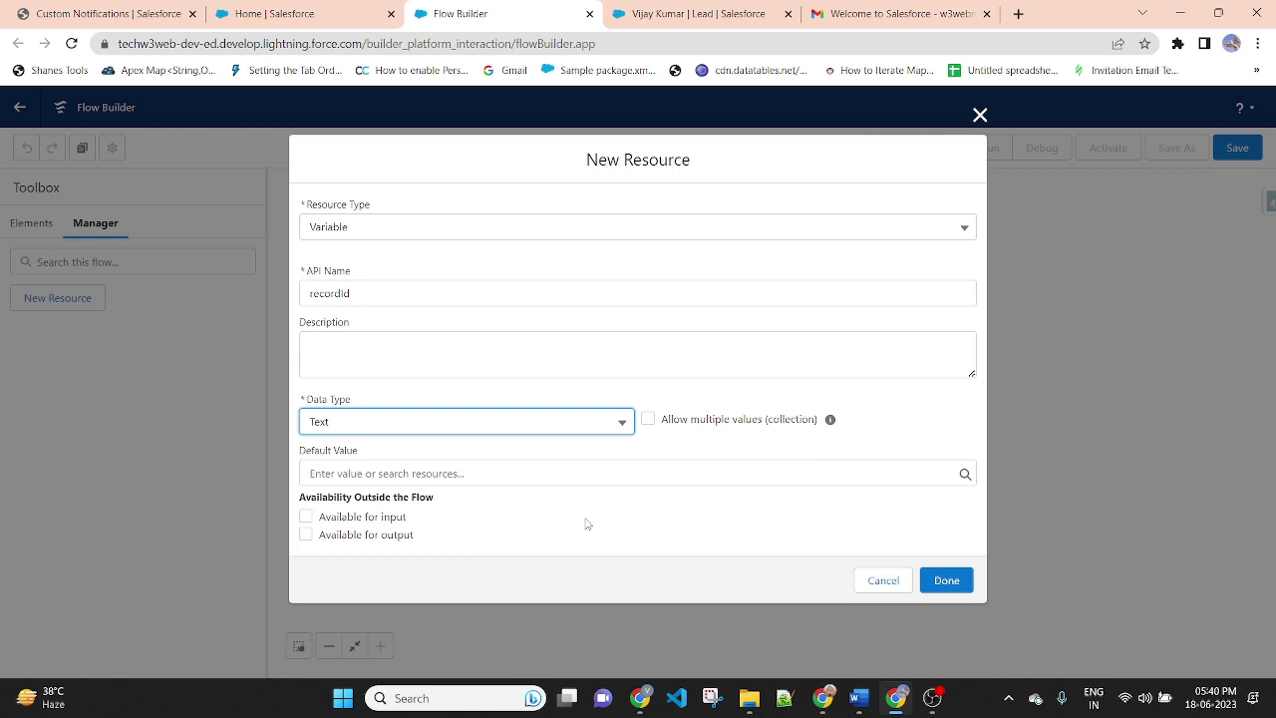
click(335, 522)
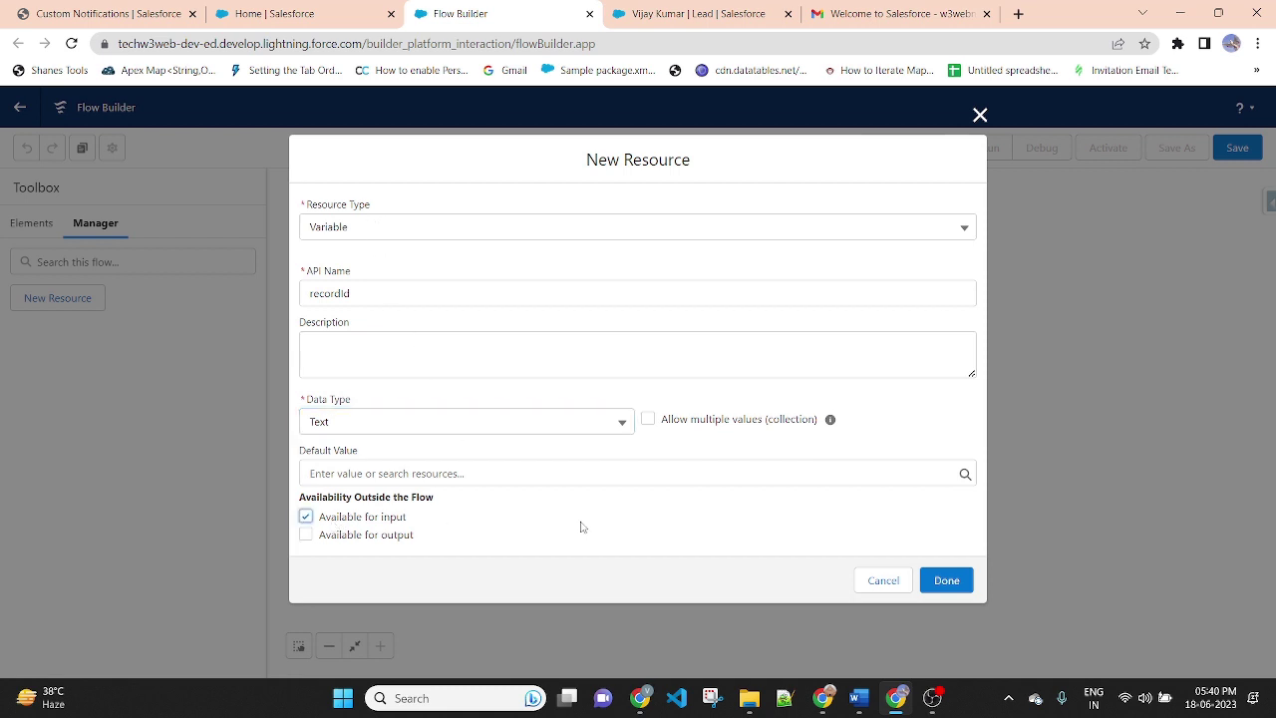
click(942, 581)
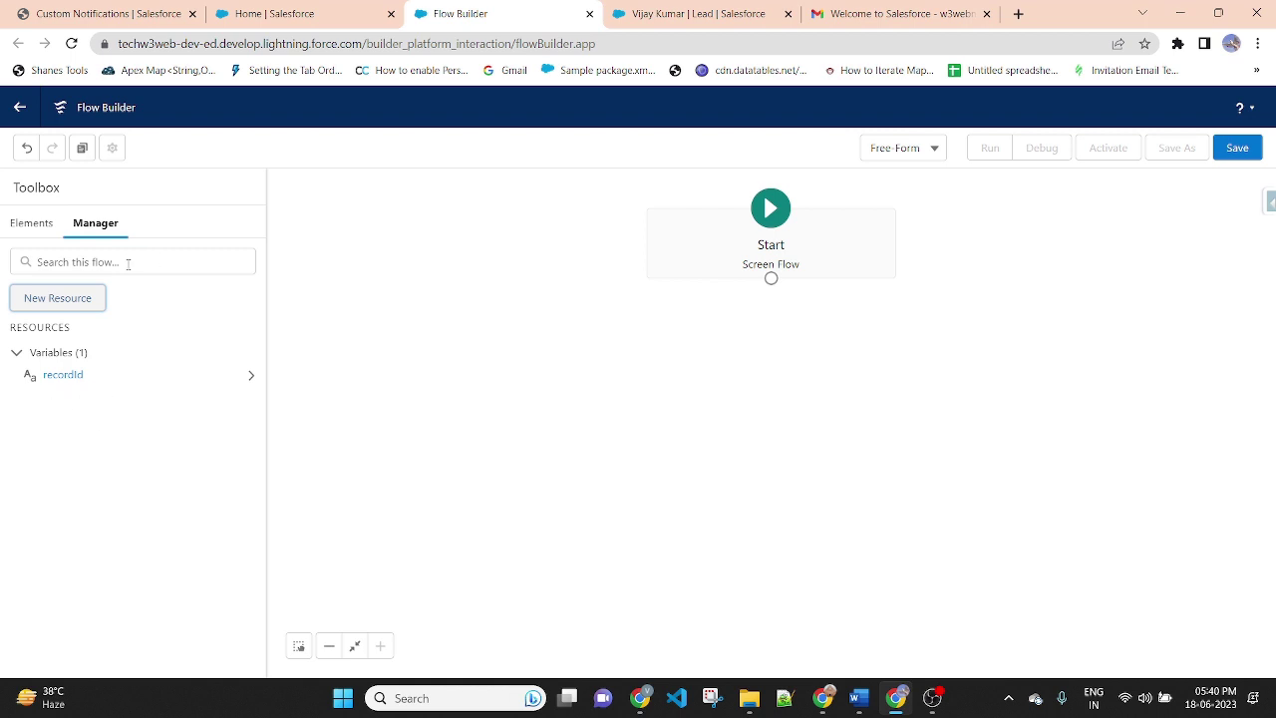
Step: Create a Text variable customIds that allows multiple values
click(71, 297)
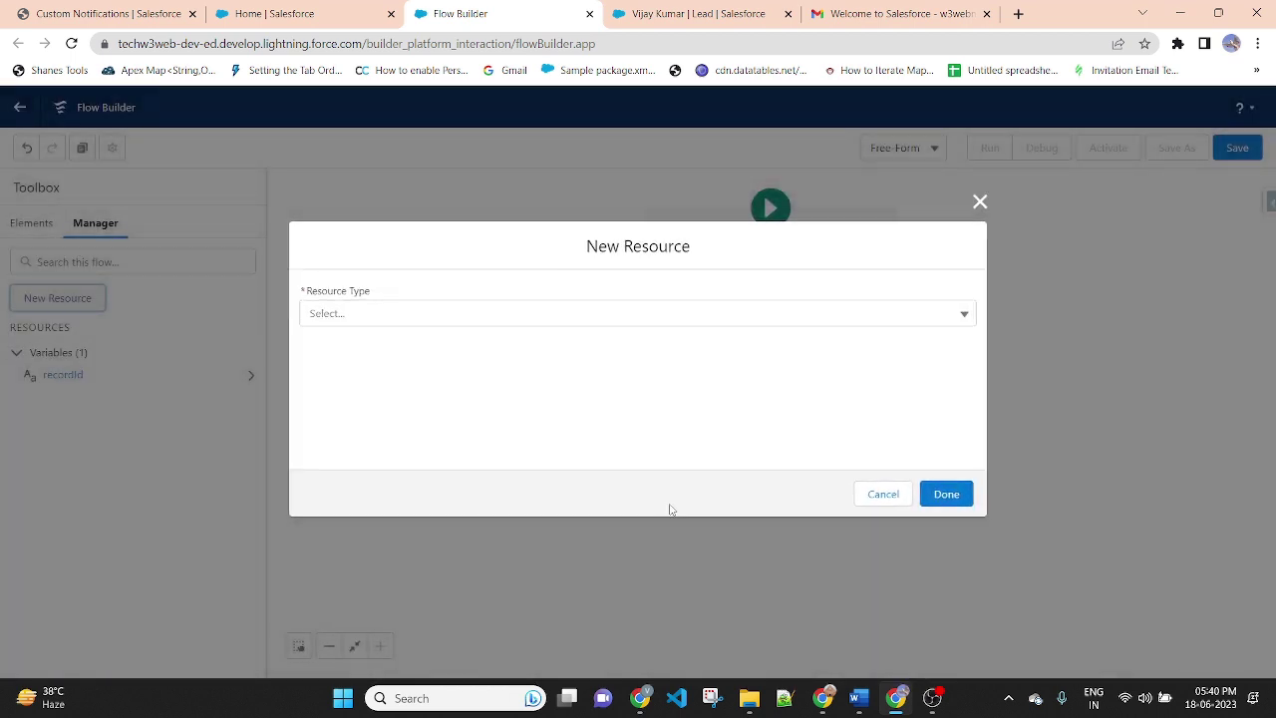
click(429, 313)
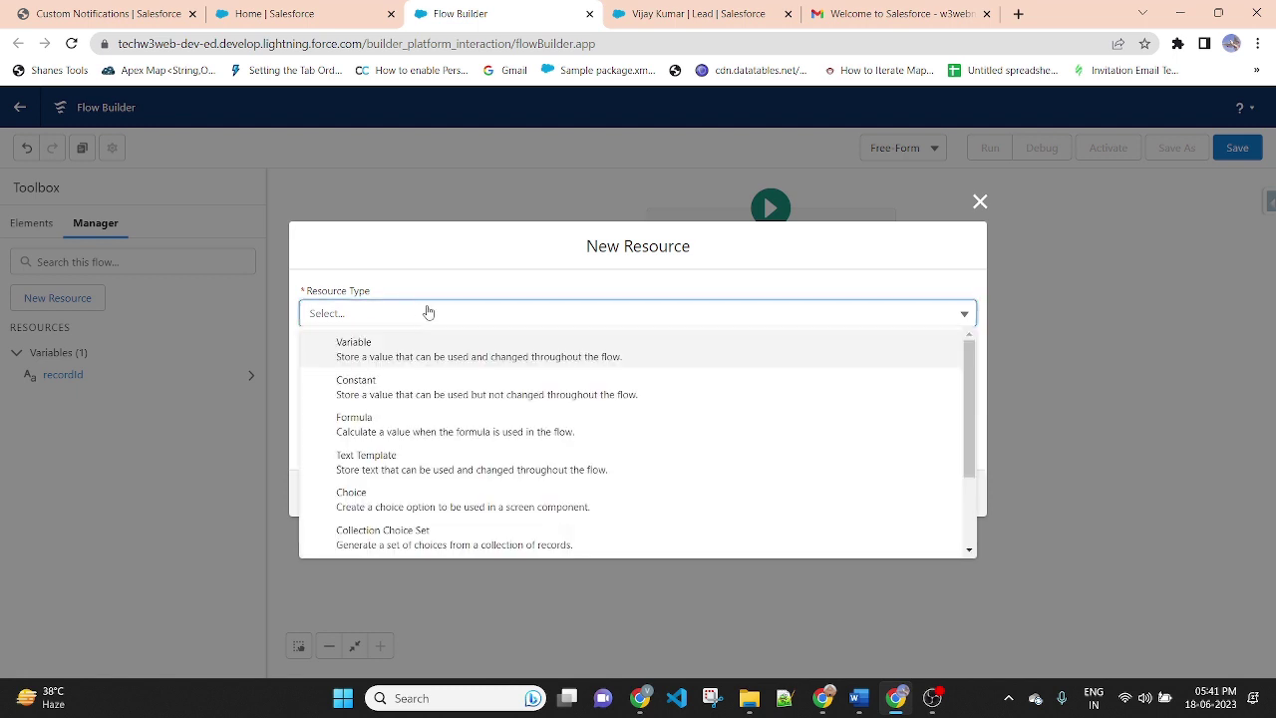
click(390, 352)
click(366, 354)
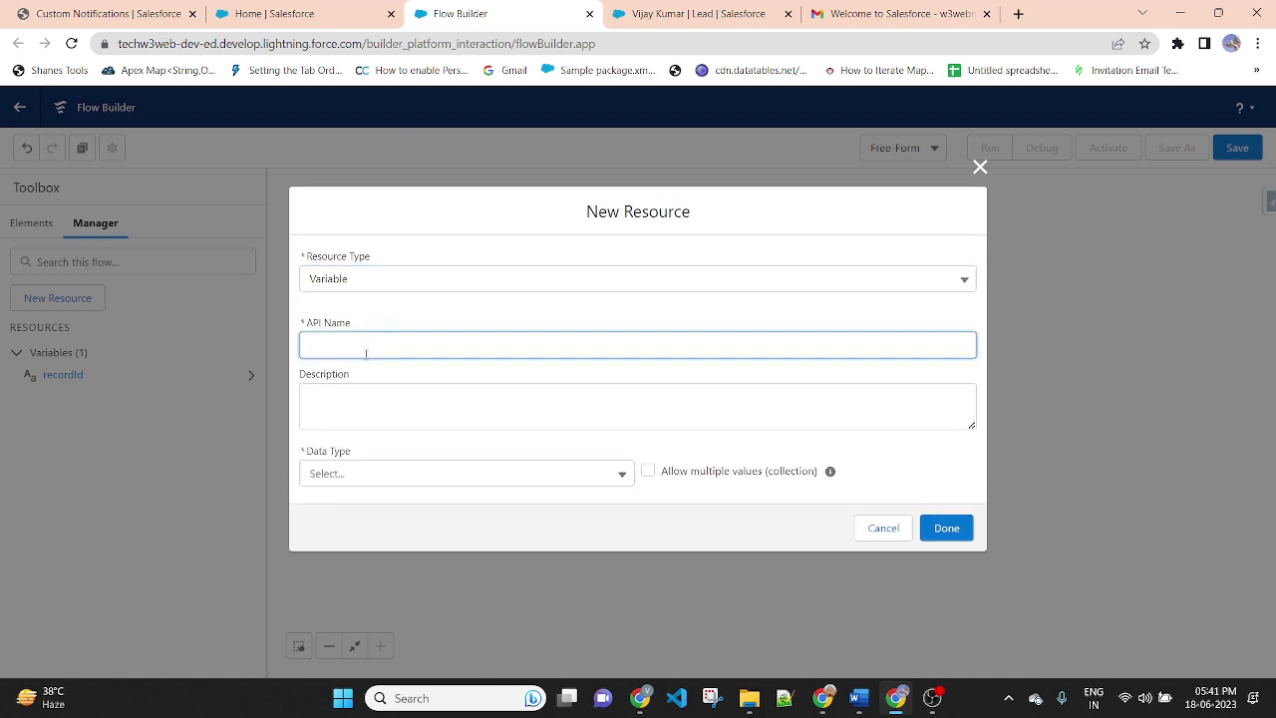
text(customId)
click(524, 373)
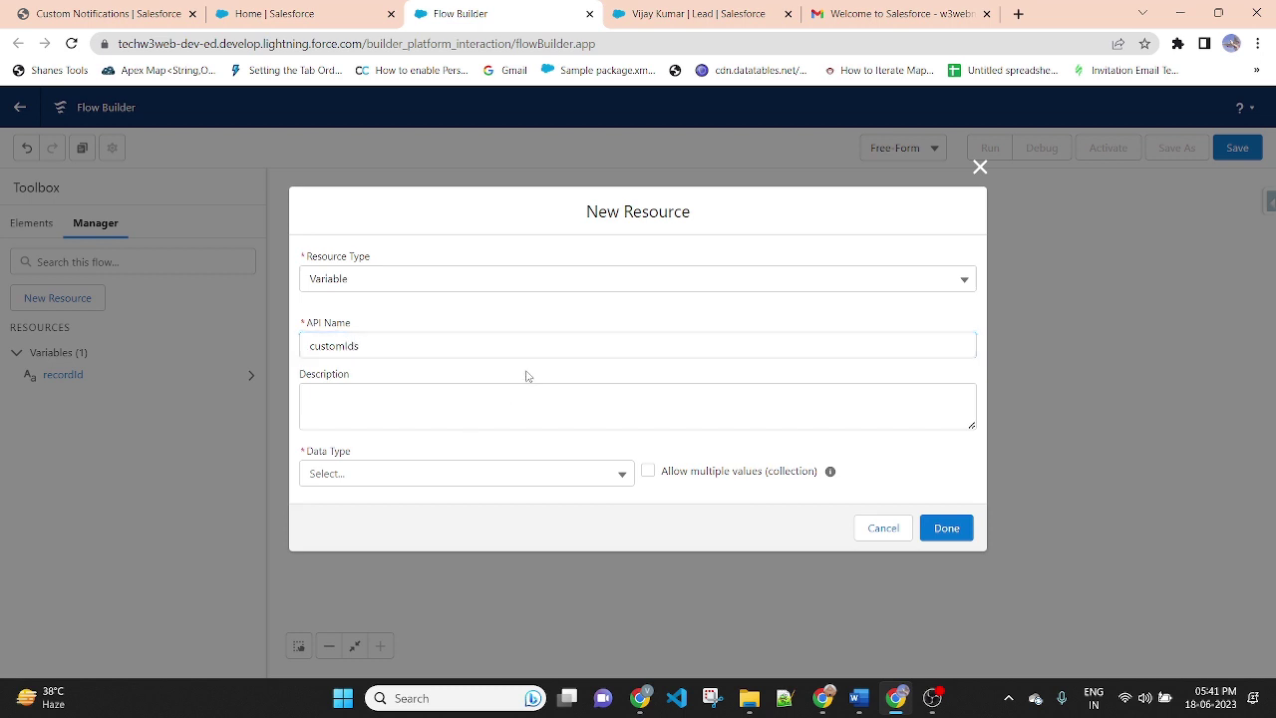
click(563, 477)
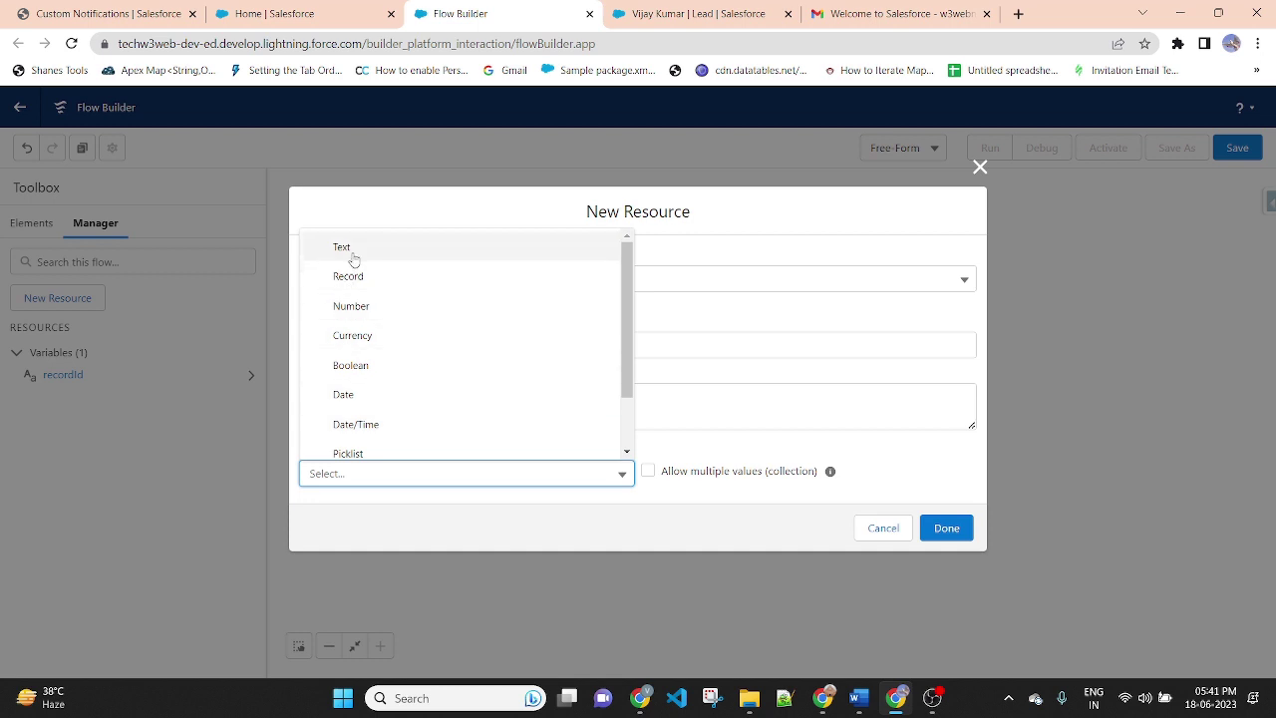
click(353, 255)
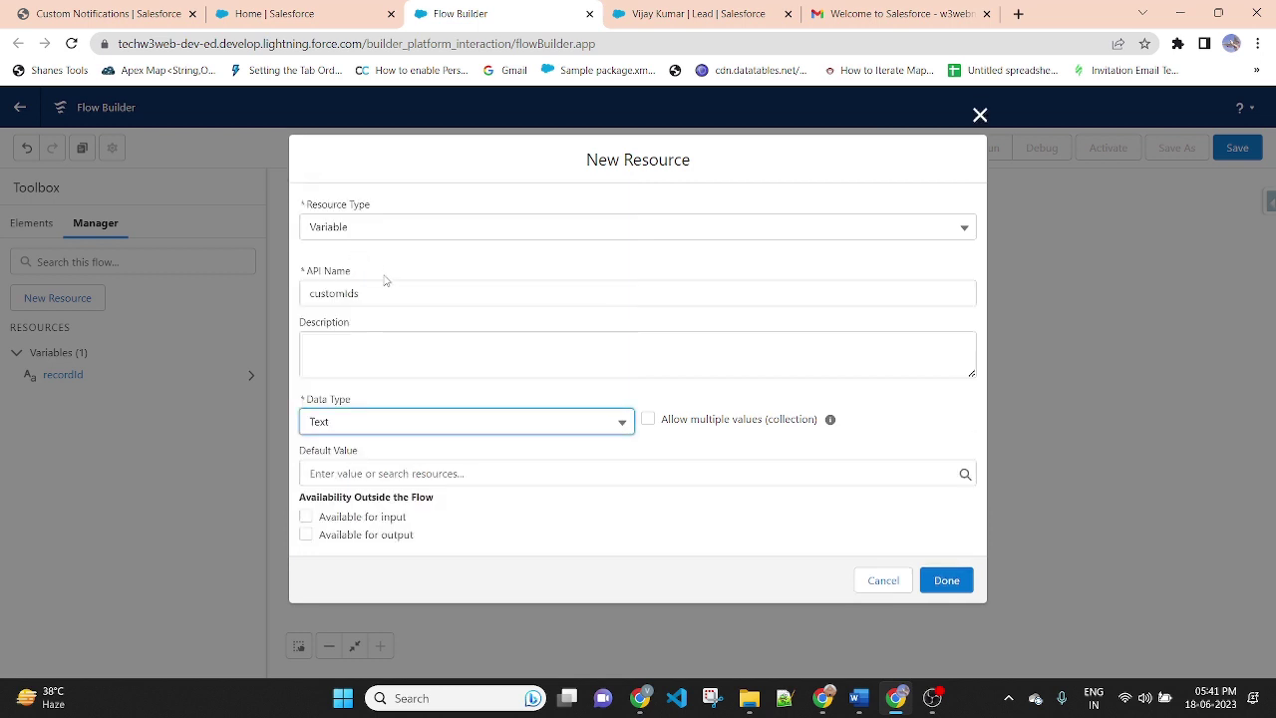
click(649, 421)
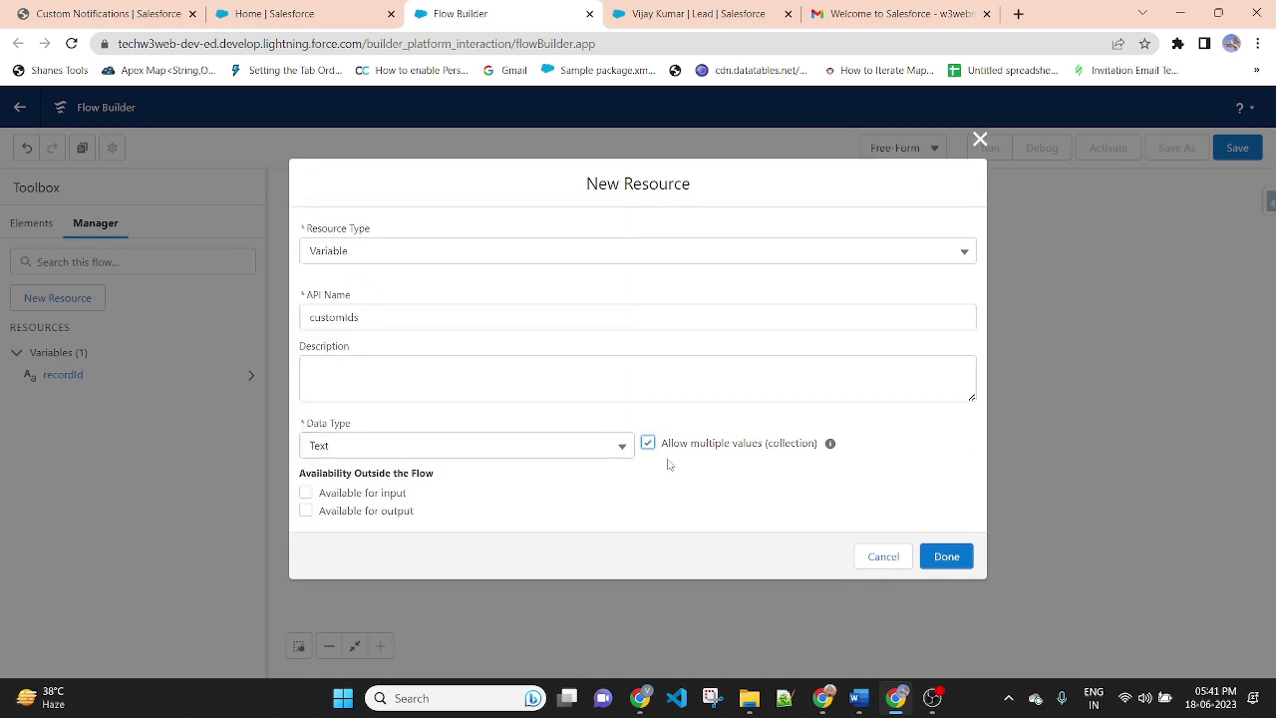
click(959, 556)
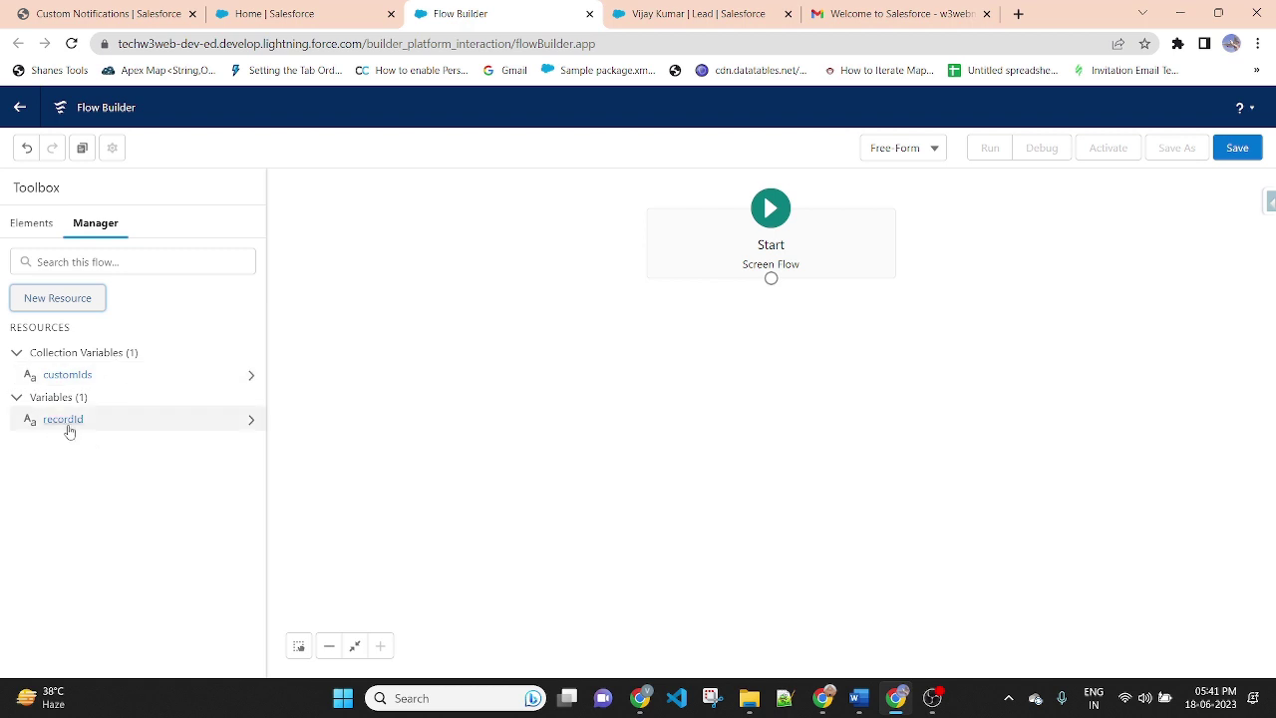
Step: Review the customIds variable without changes, then add a Get Records element to the canvas
click(67, 375)
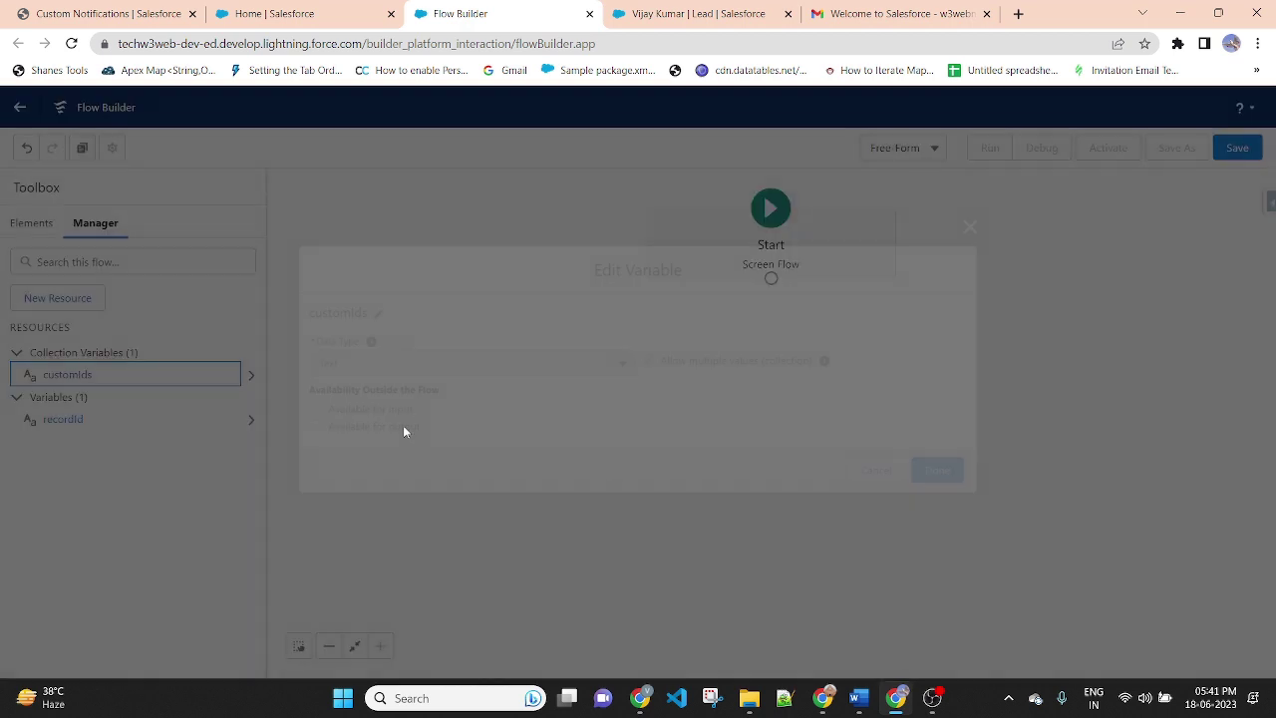
click(877, 472)
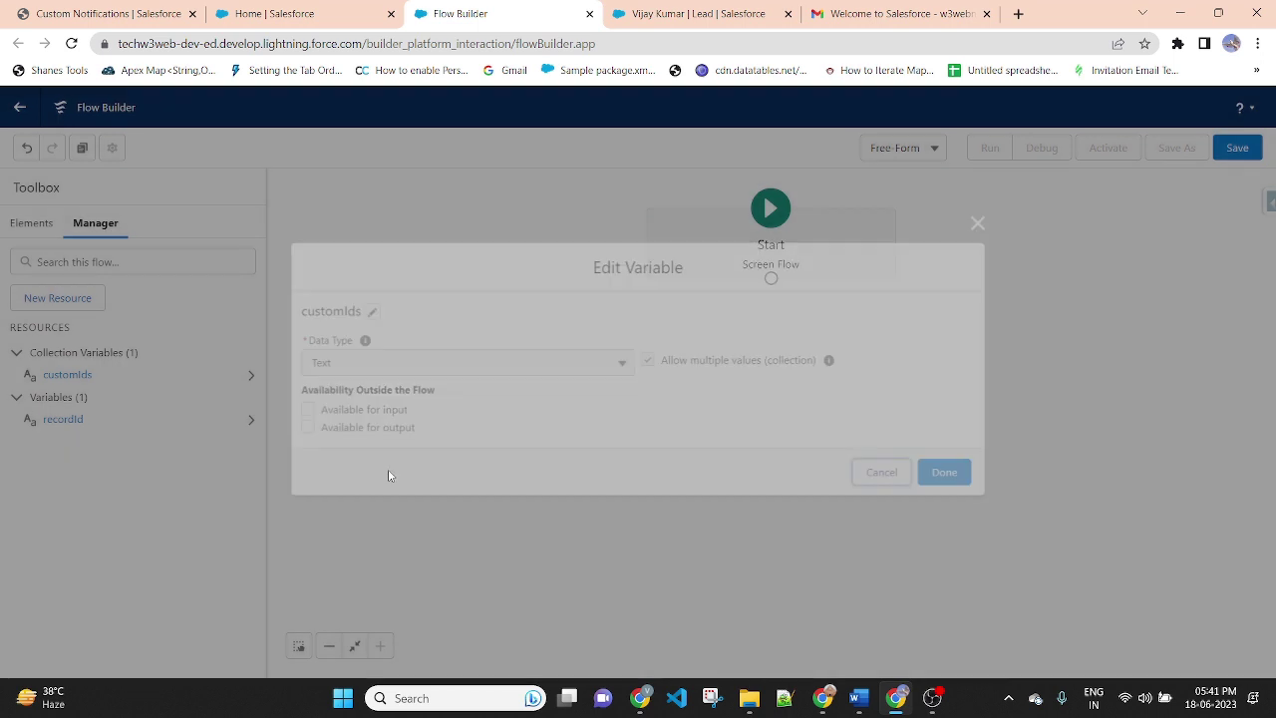
click(31, 222)
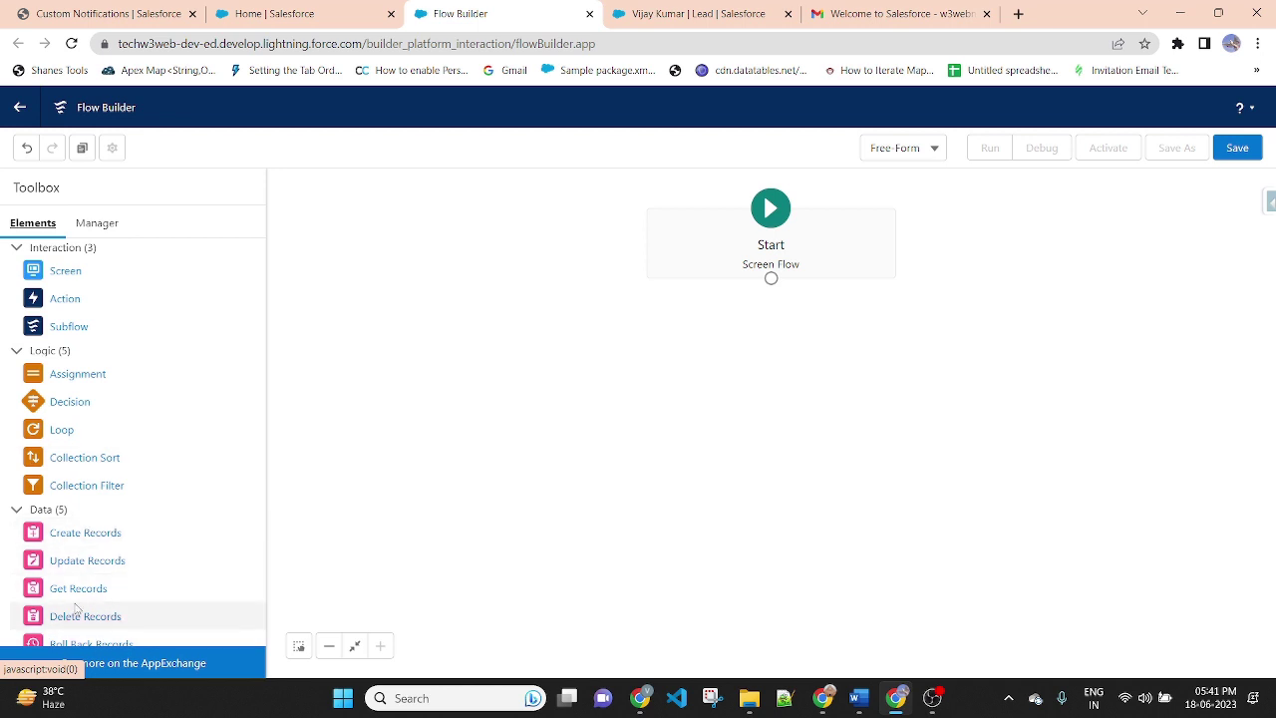
drag(80, 590, 742, 392)
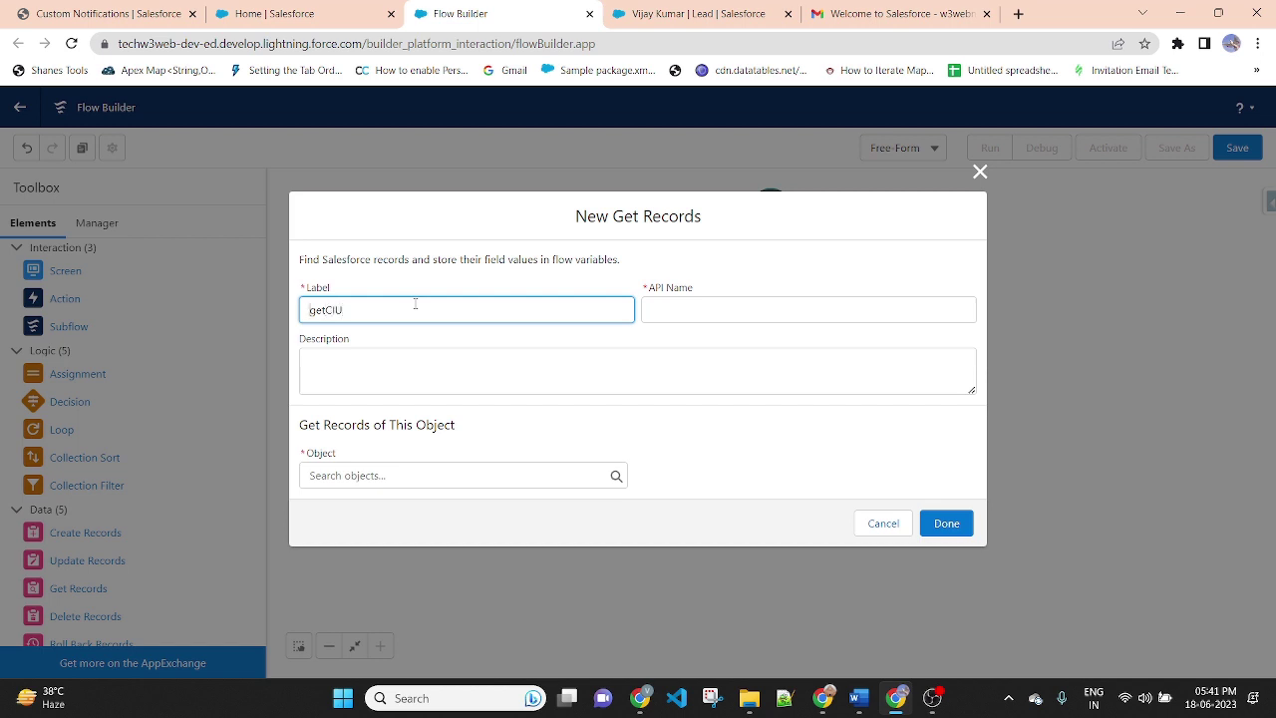
Step: Label the Get Records element getCustomNotification
key(BackSpace)
text(omNotification)
key(ctrl+a)
key(End)
key(BackSpace)
key(BackSpace)
key(BackSpace)
click(554, 251)
Step: Query Custom Notification Type records filtered on DeveloperName Equals
click(470, 475)
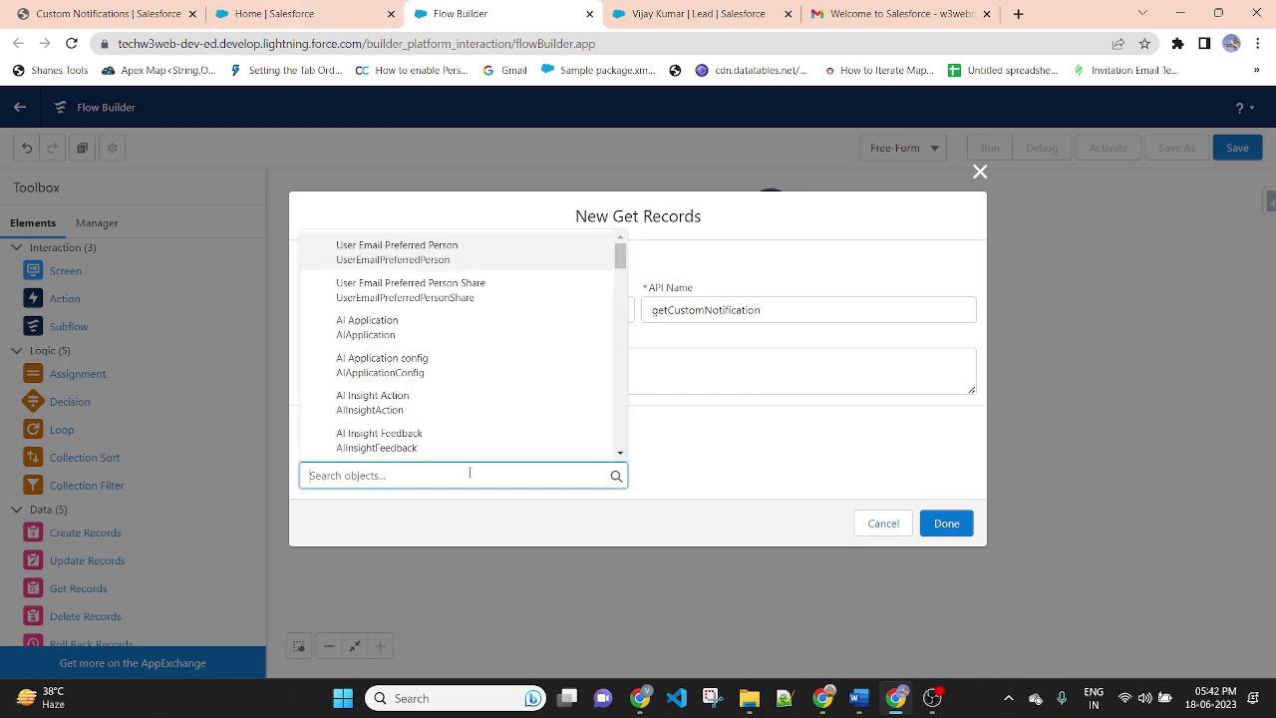
text(cus)
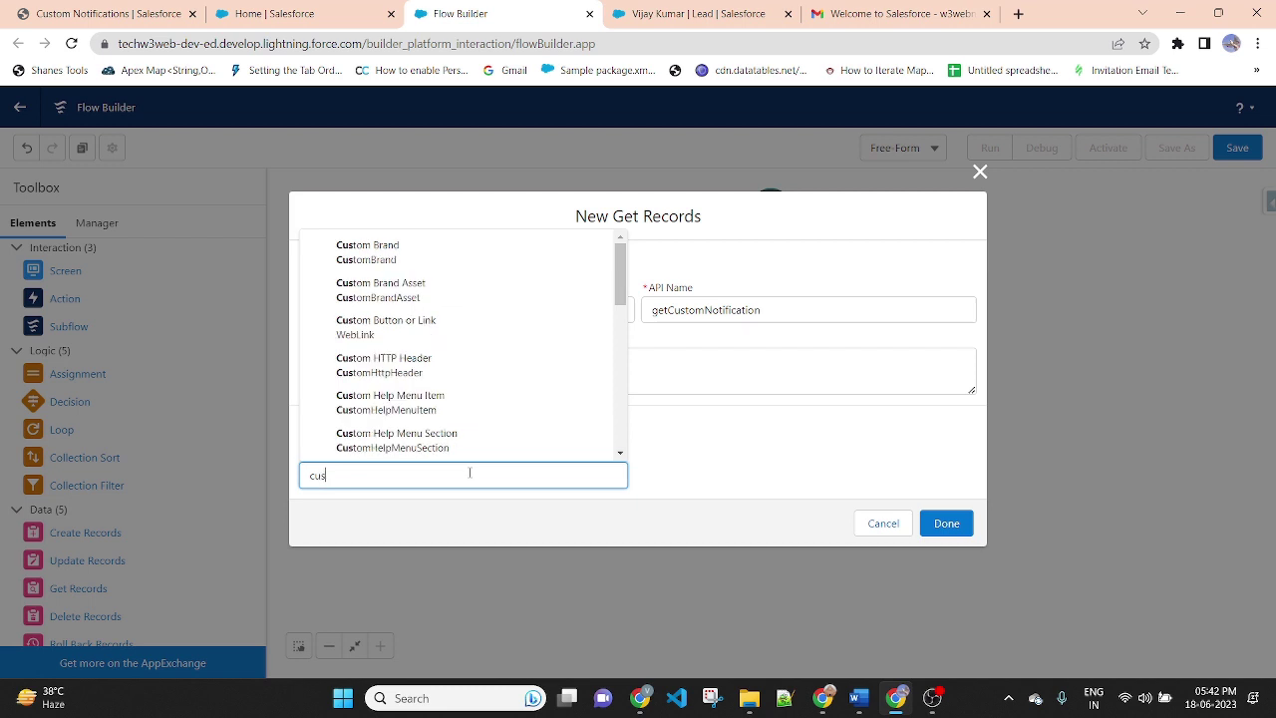
text(tom no)
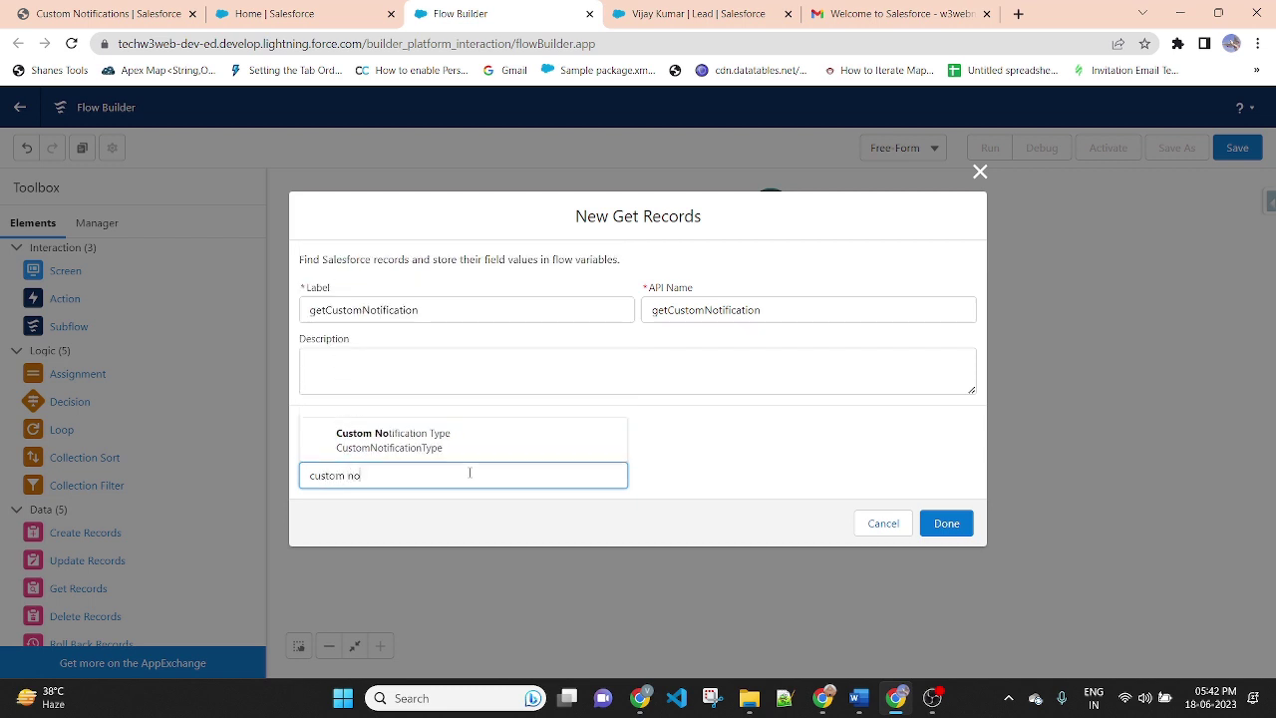
click(454, 444)
scroll(755, 433, down, 2)
click(388, 404)
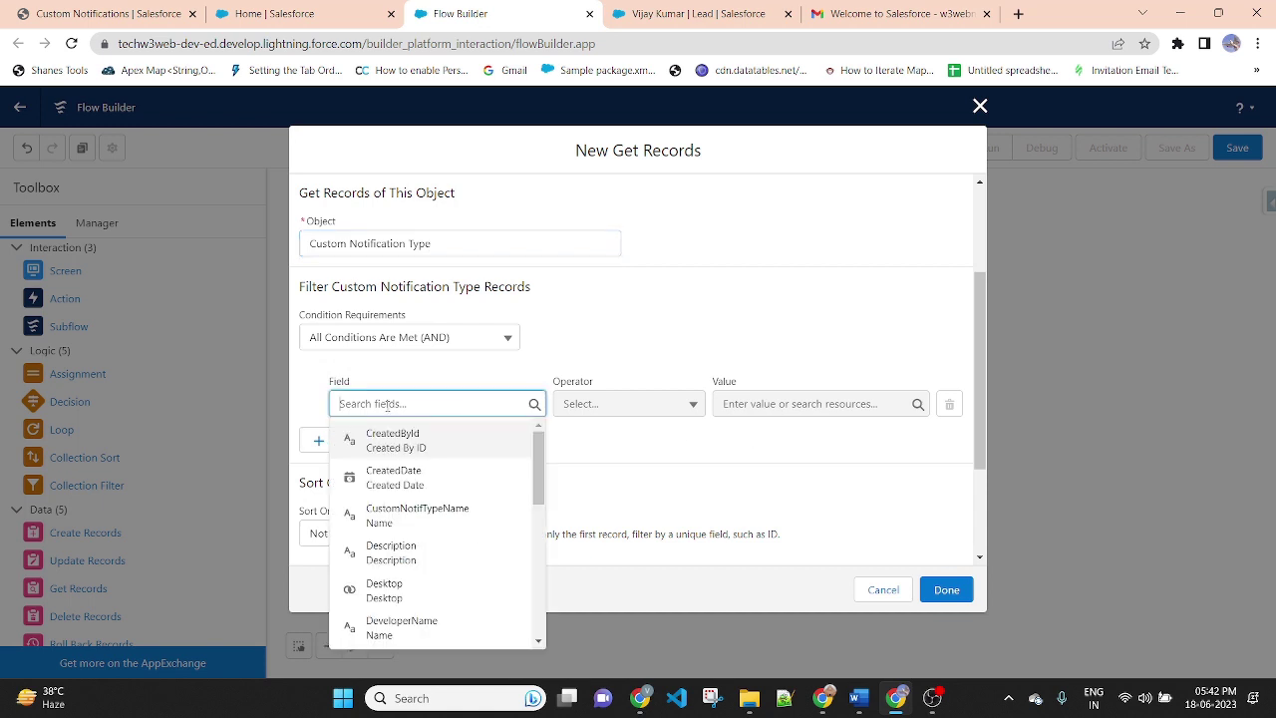
text(de)
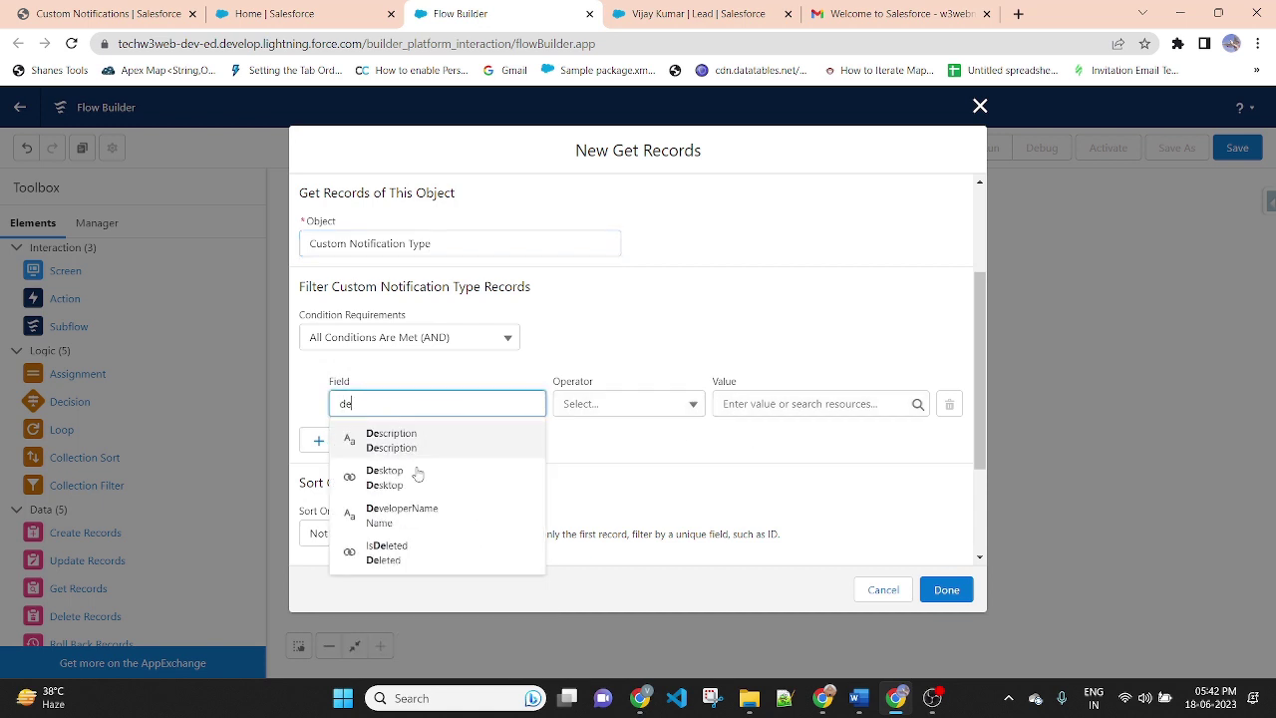
click(438, 516)
click(766, 403)
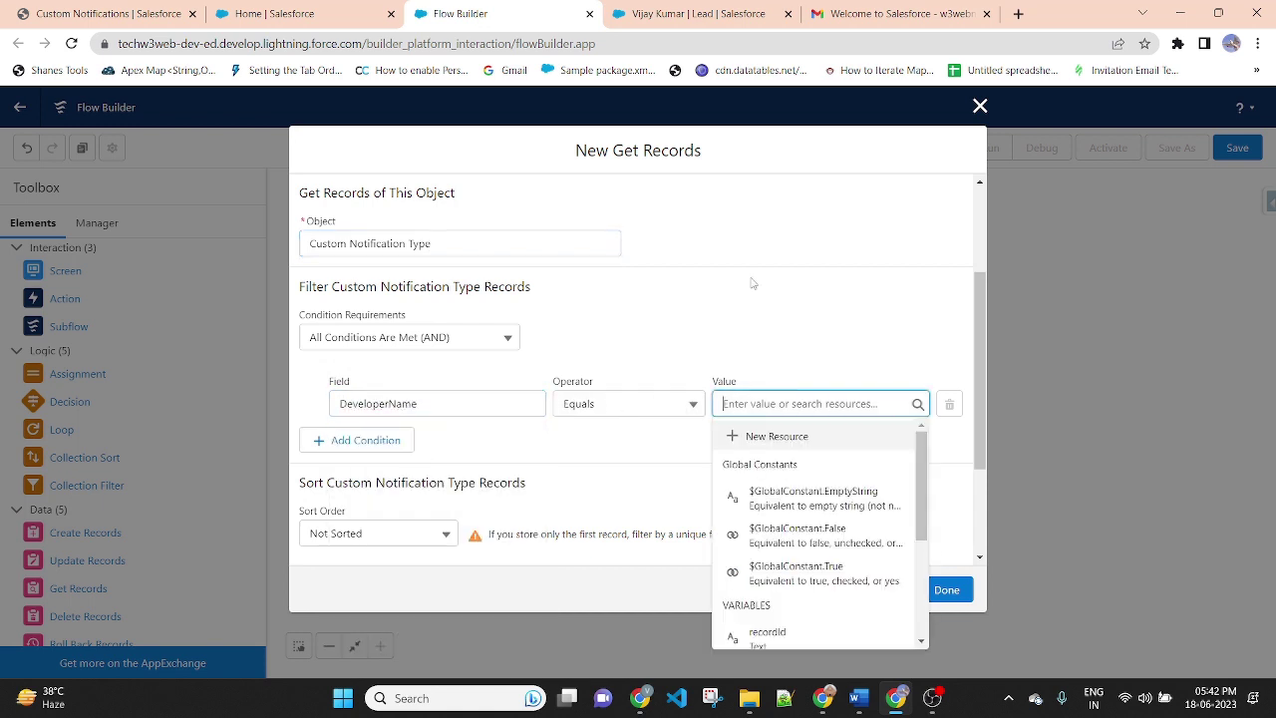
click(99, 14)
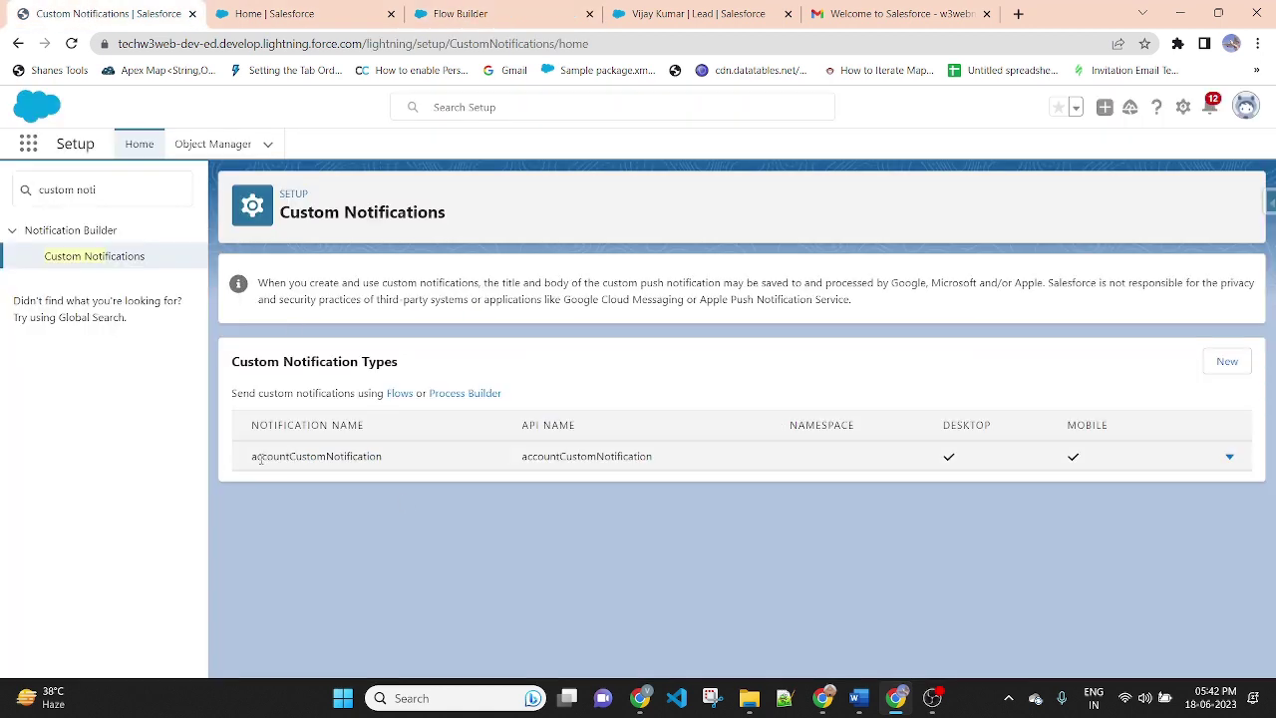
Step: Set the DeveloperName filter value to accountCustomNotification and save the element
drag(519, 459, 629, 469)
right_click(630, 468)
click(663, 480)
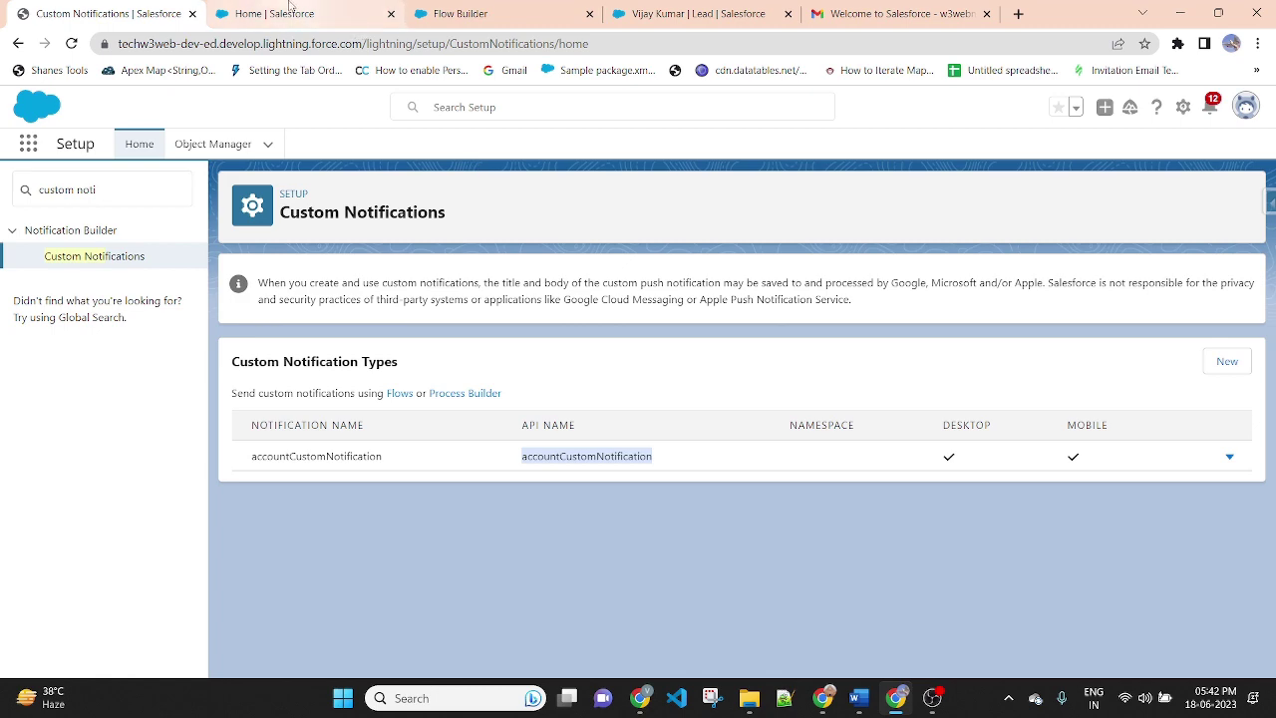
click(291, 14)
click(459, 14)
right_click(760, 400)
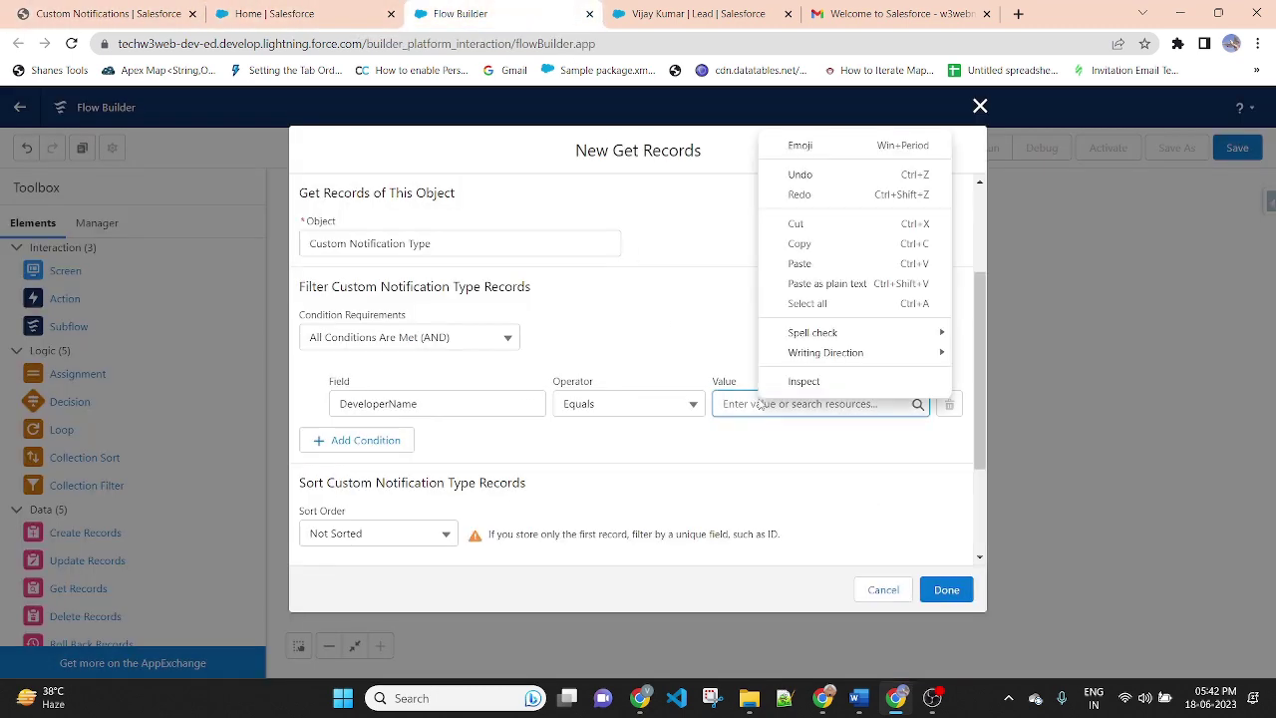
click(828, 263)
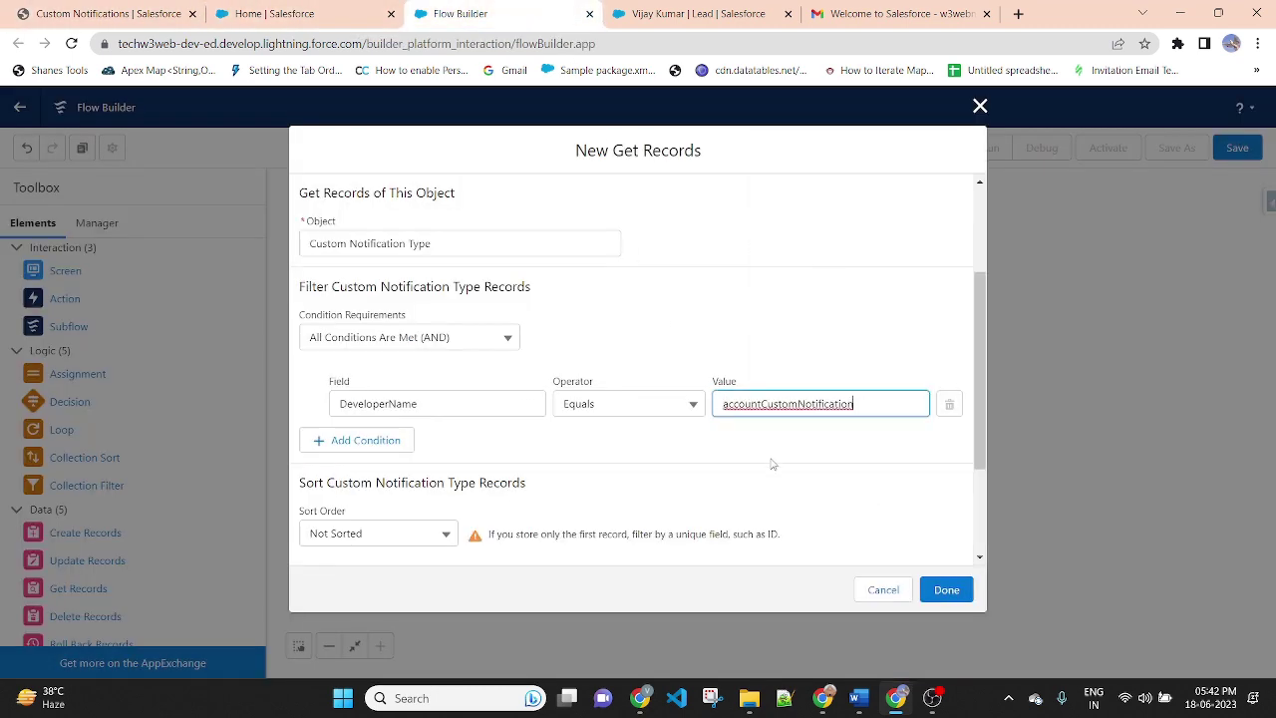
click(139, 13)
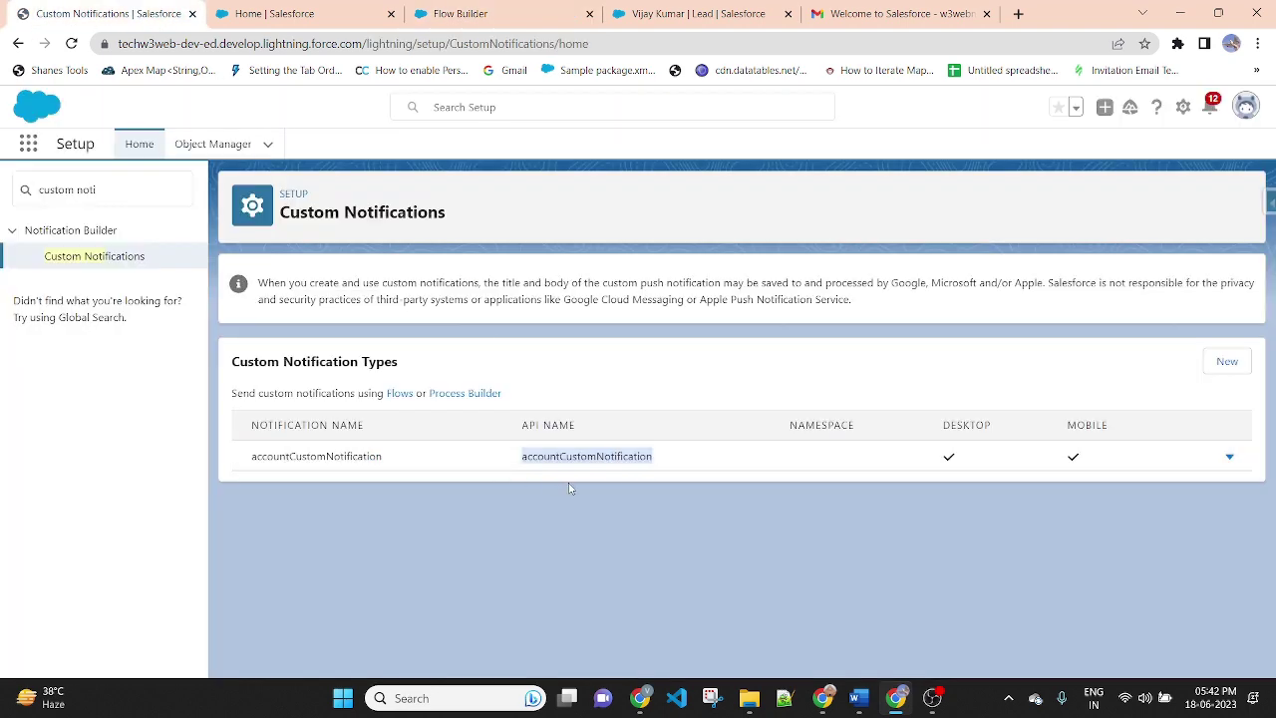
click(460, 14)
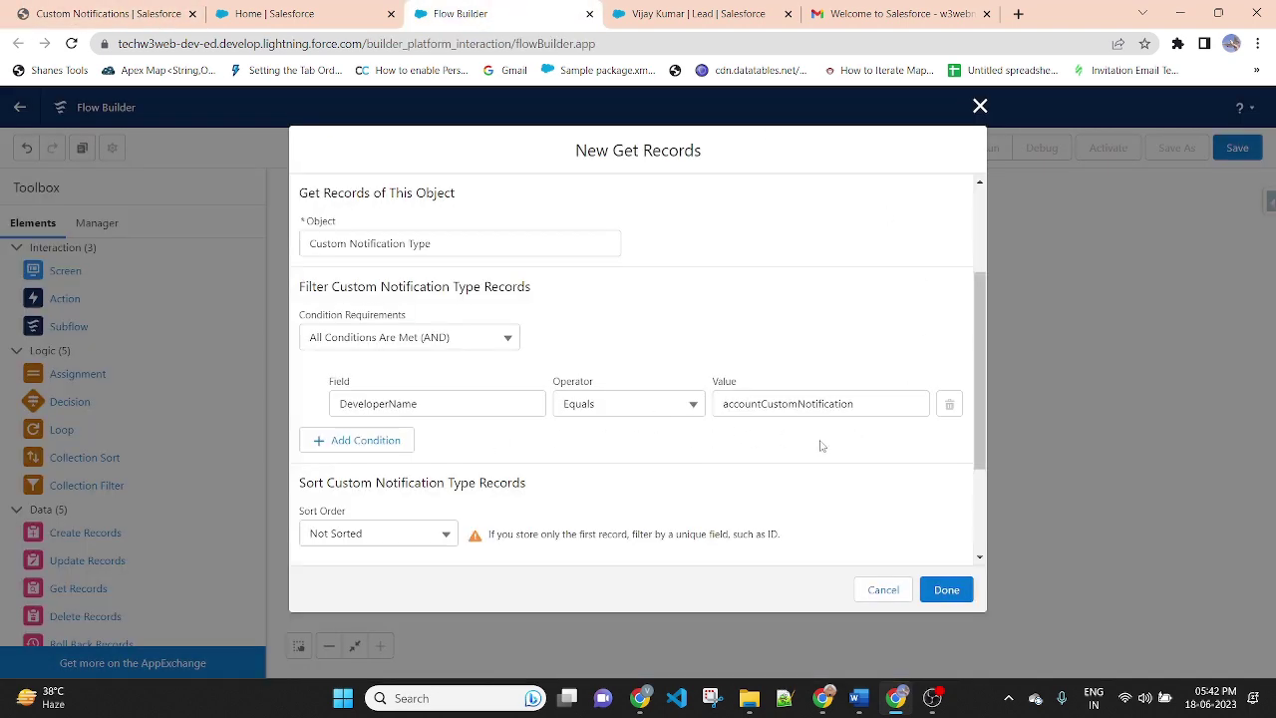
click(947, 589)
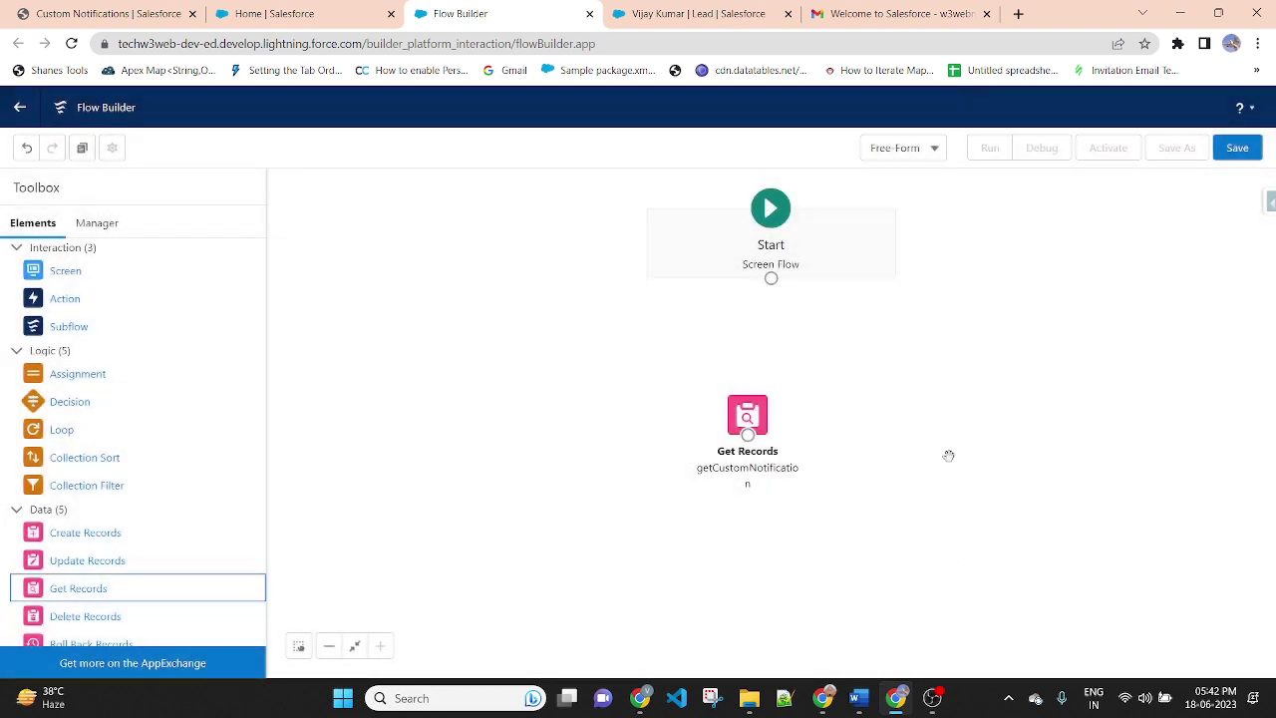
Step: Position getCustomNotification below Start, connect Start to it, and add a Screen element
drag(761, 415, 787, 377)
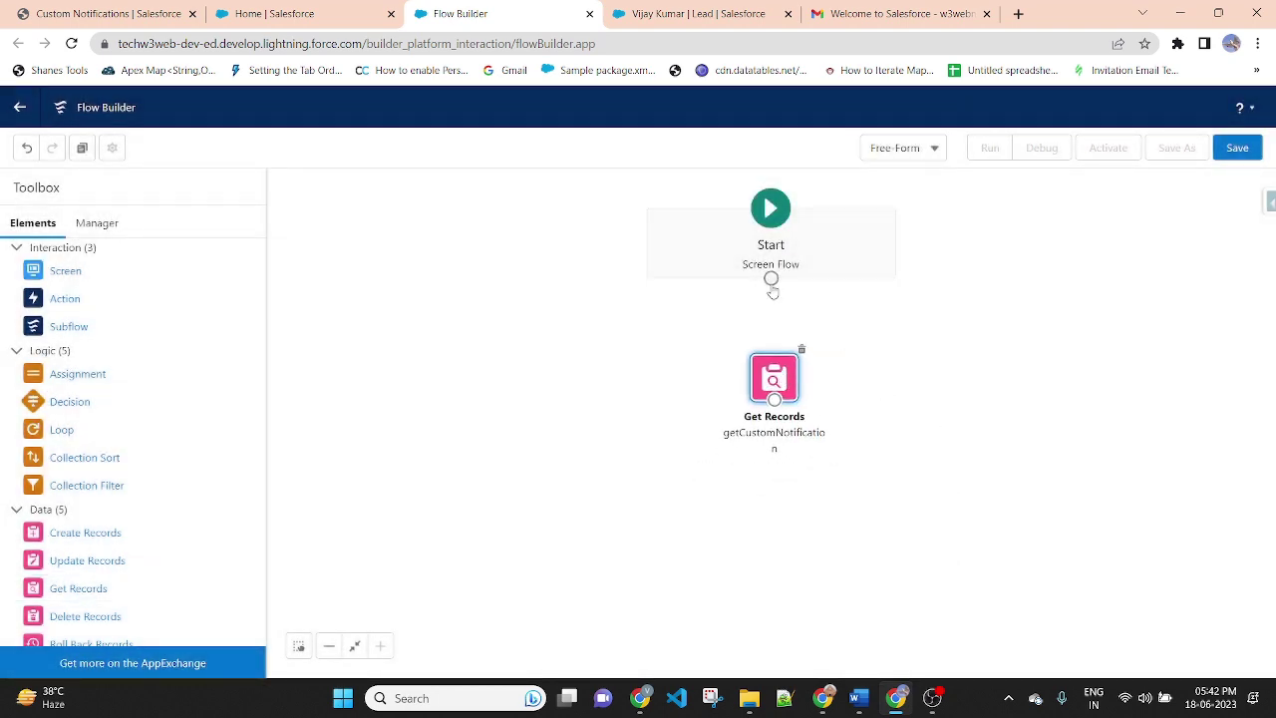
drag(770, 280, 787, 374)
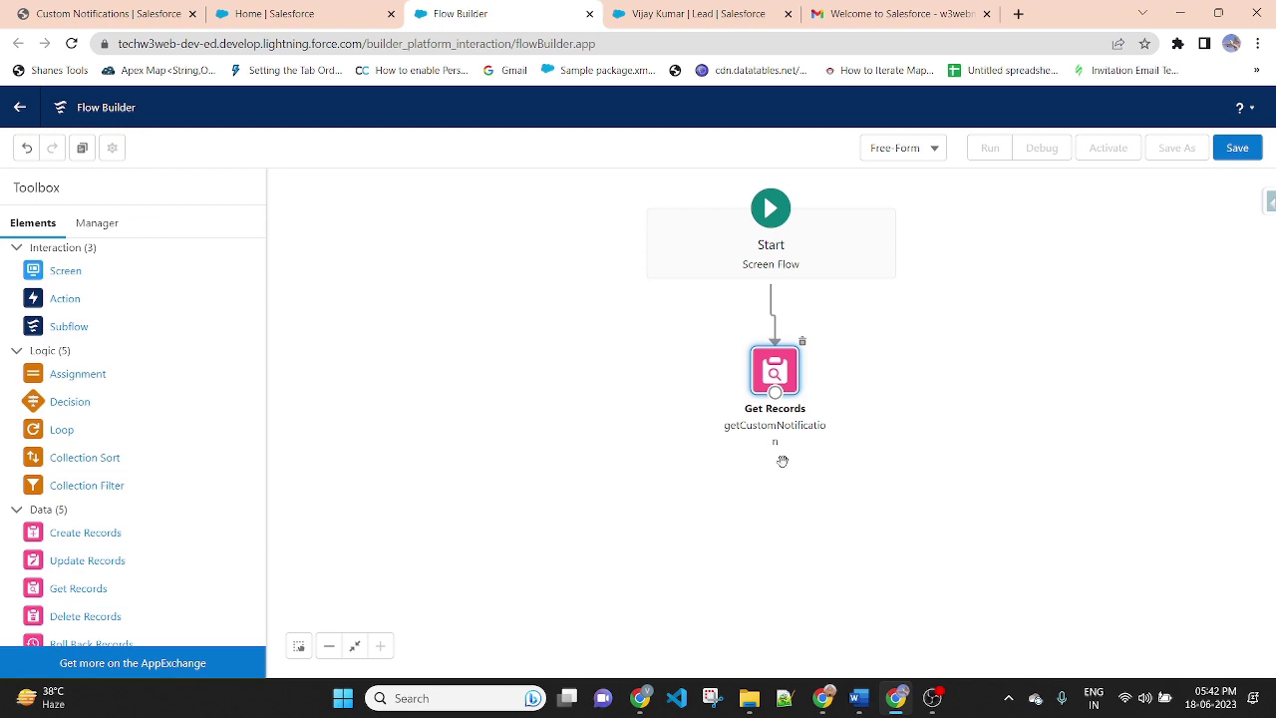
drag(65, 270, 1037, 455)
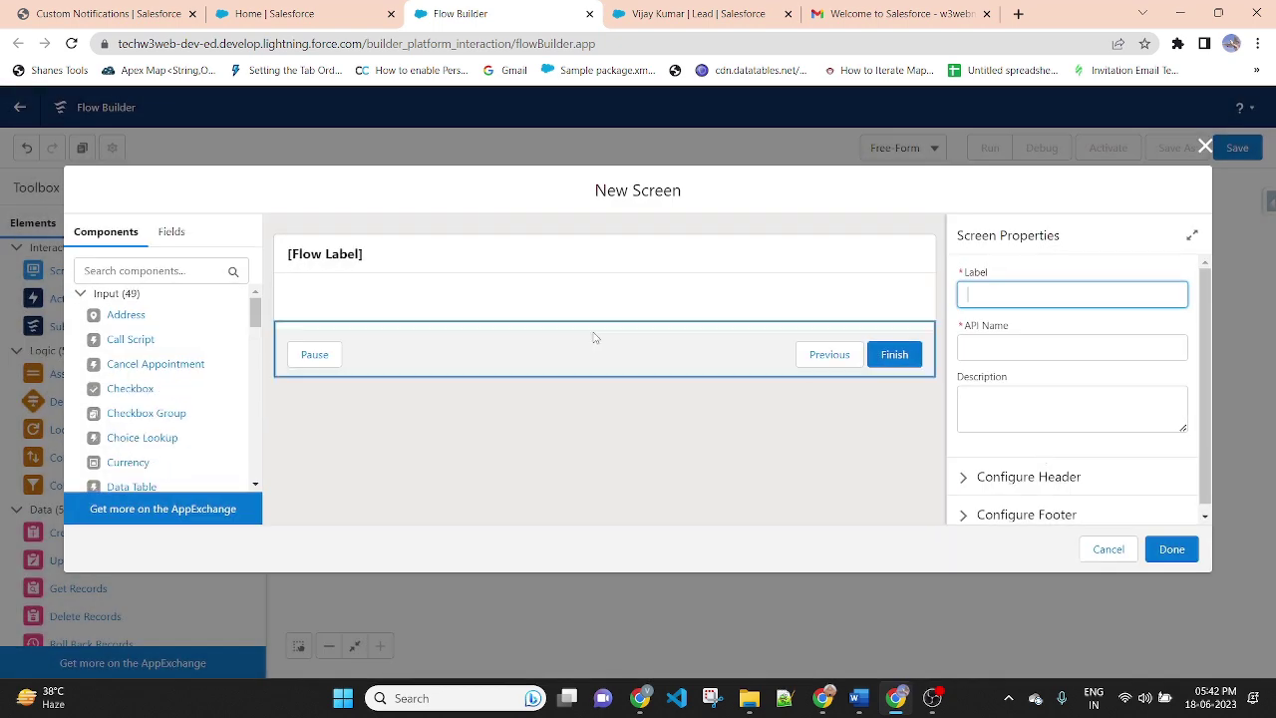
Step: Label the screen ContactInfo and add a FirstName text input
click(1030, 296)
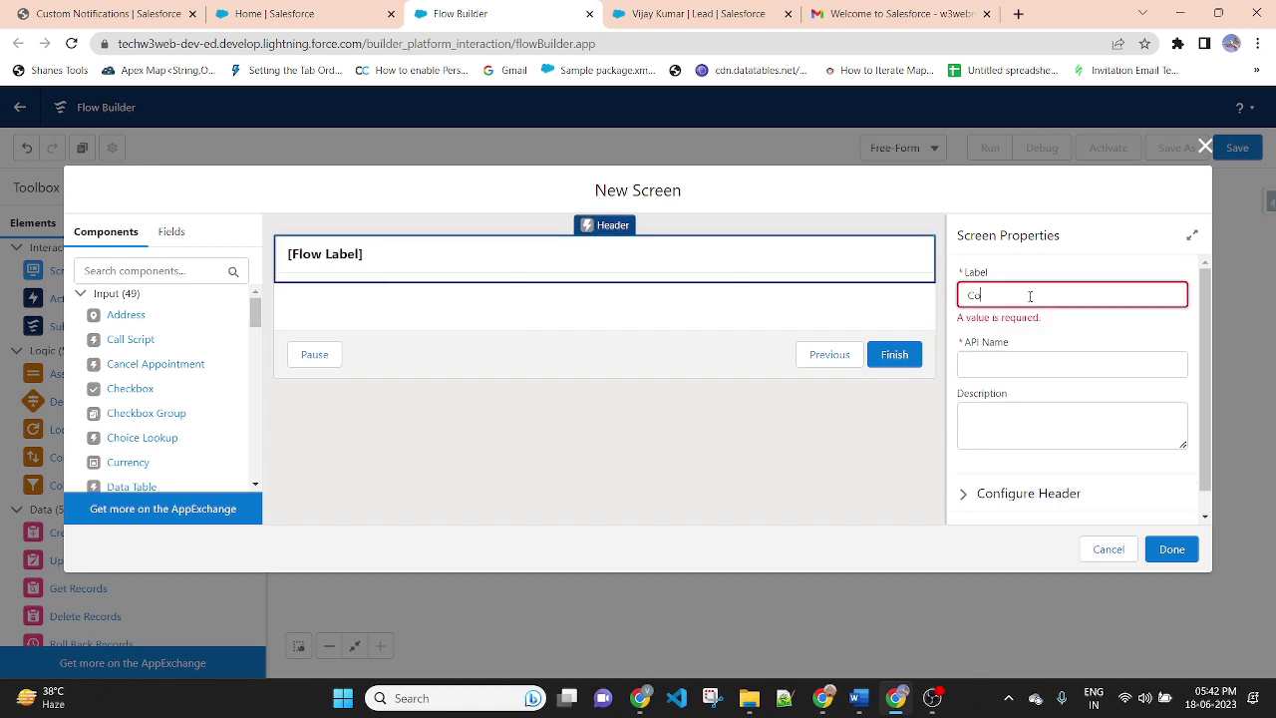
text(ContactInfo)
click(421, 272)
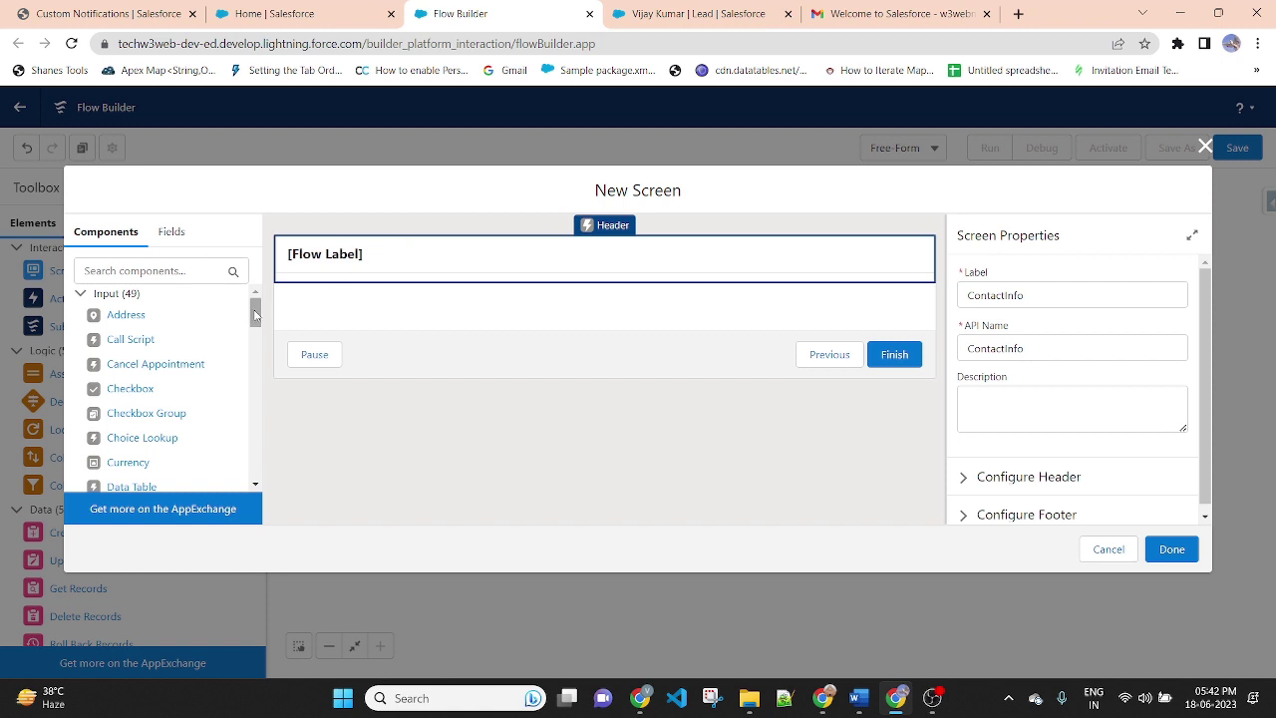
click(152, 271)
text(tex)
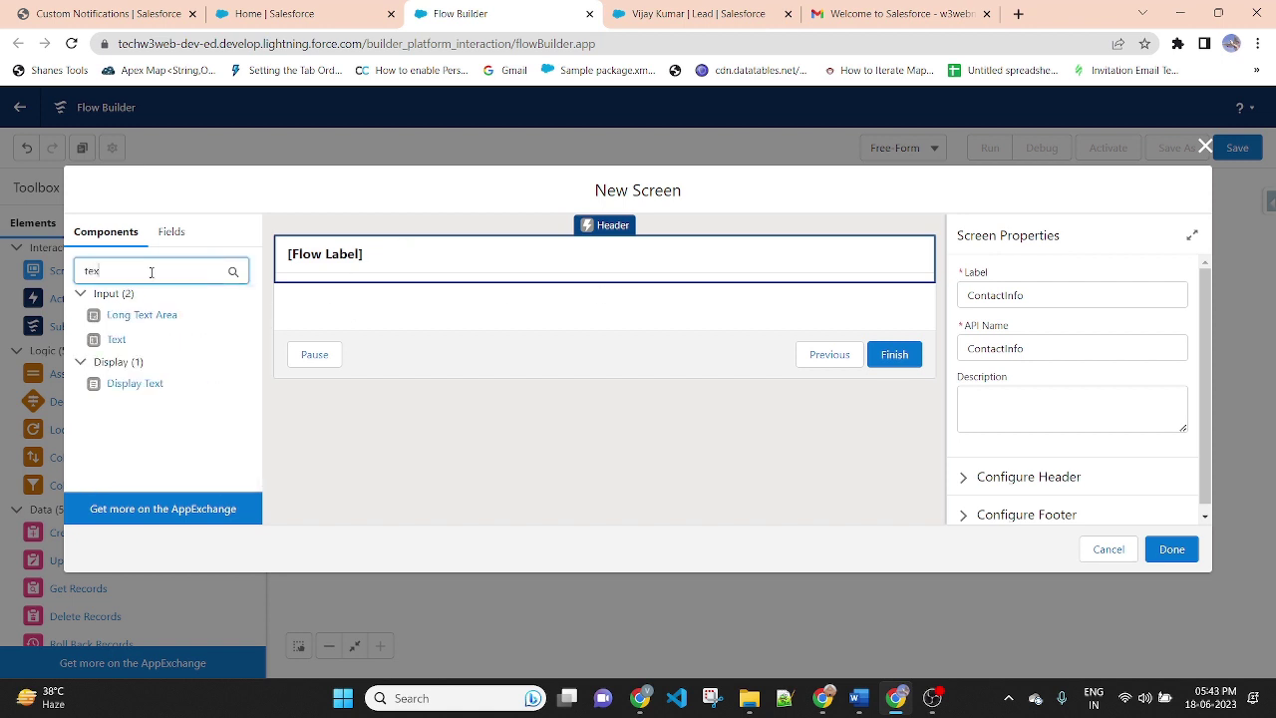
drag(116, 339, 600, 314)
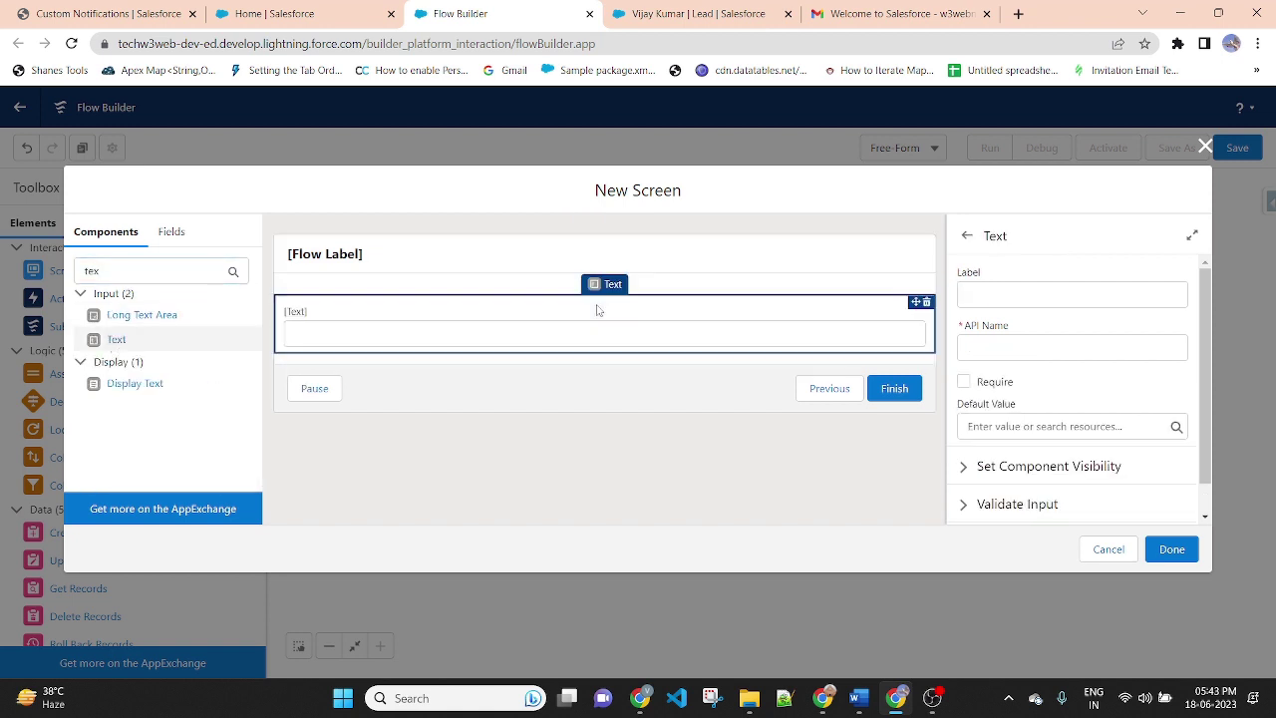
click(1067, 291)
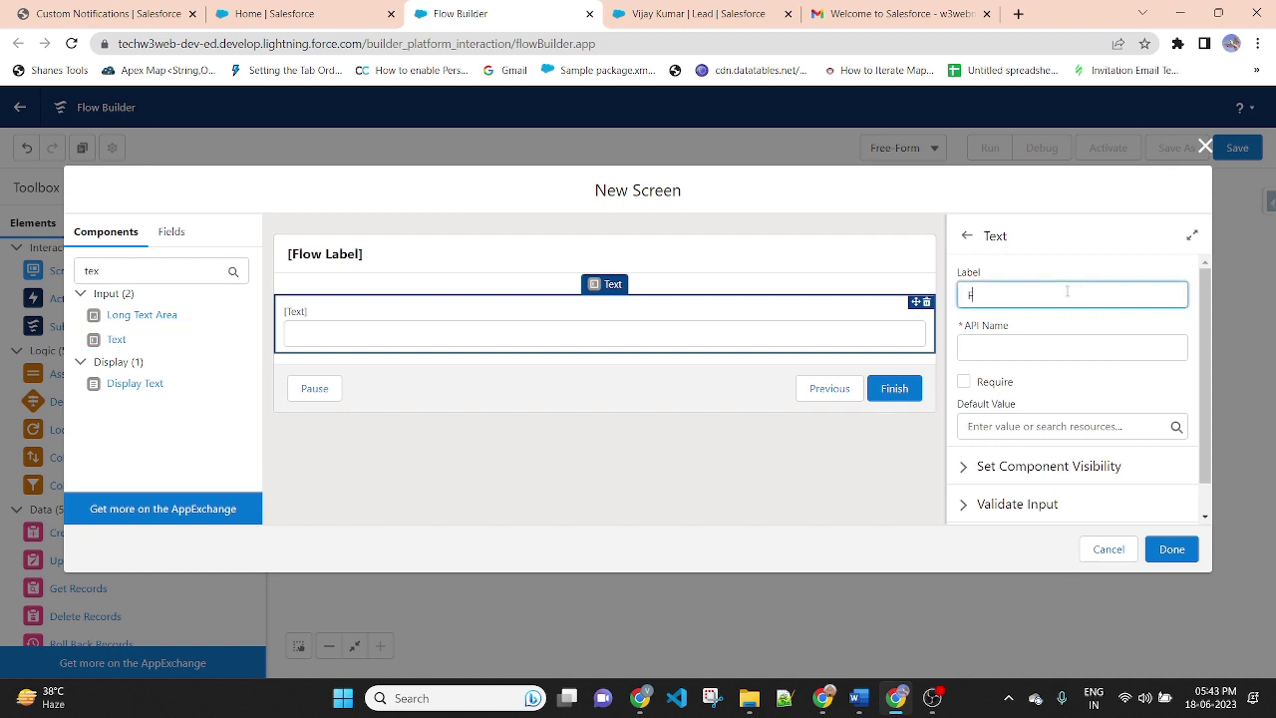
text(FirstName)
click(1054, 231)
Step: Add a Last Name text input, make both inputs required, and save the screen
drag(116, 339, 448, 348)
click(1001, 295)
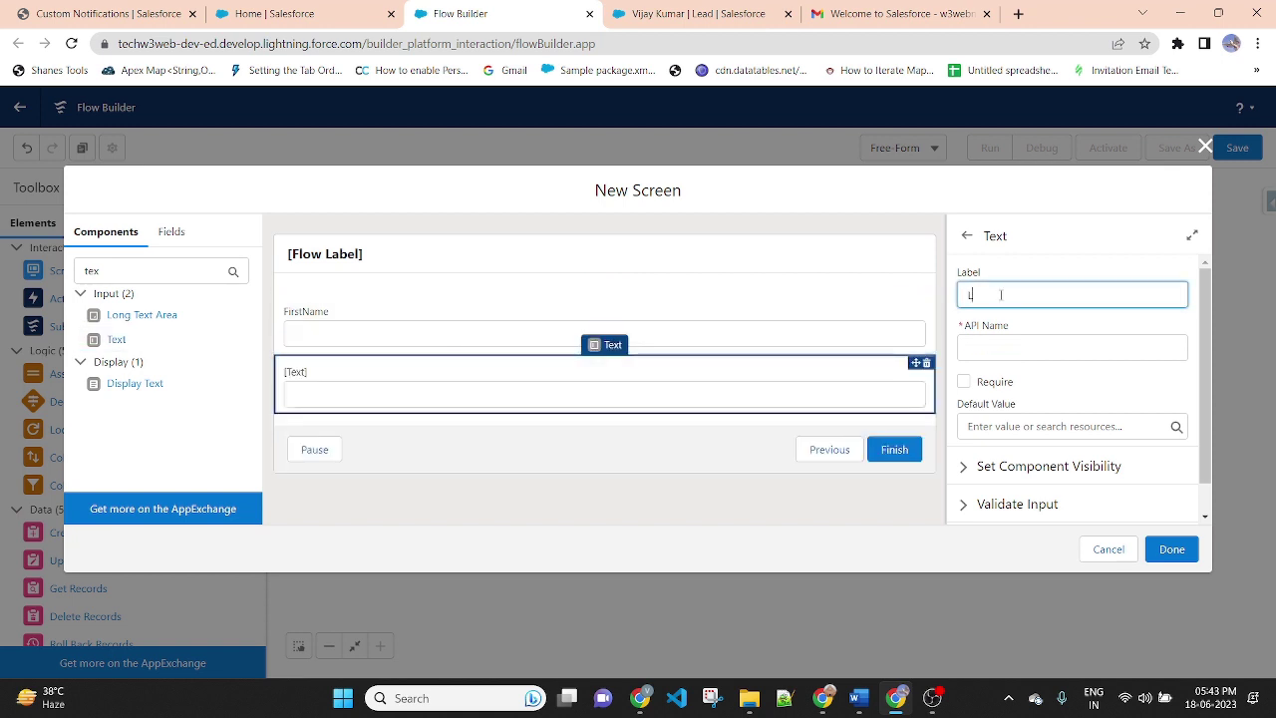
text(Last Name)
click(1063, 267)
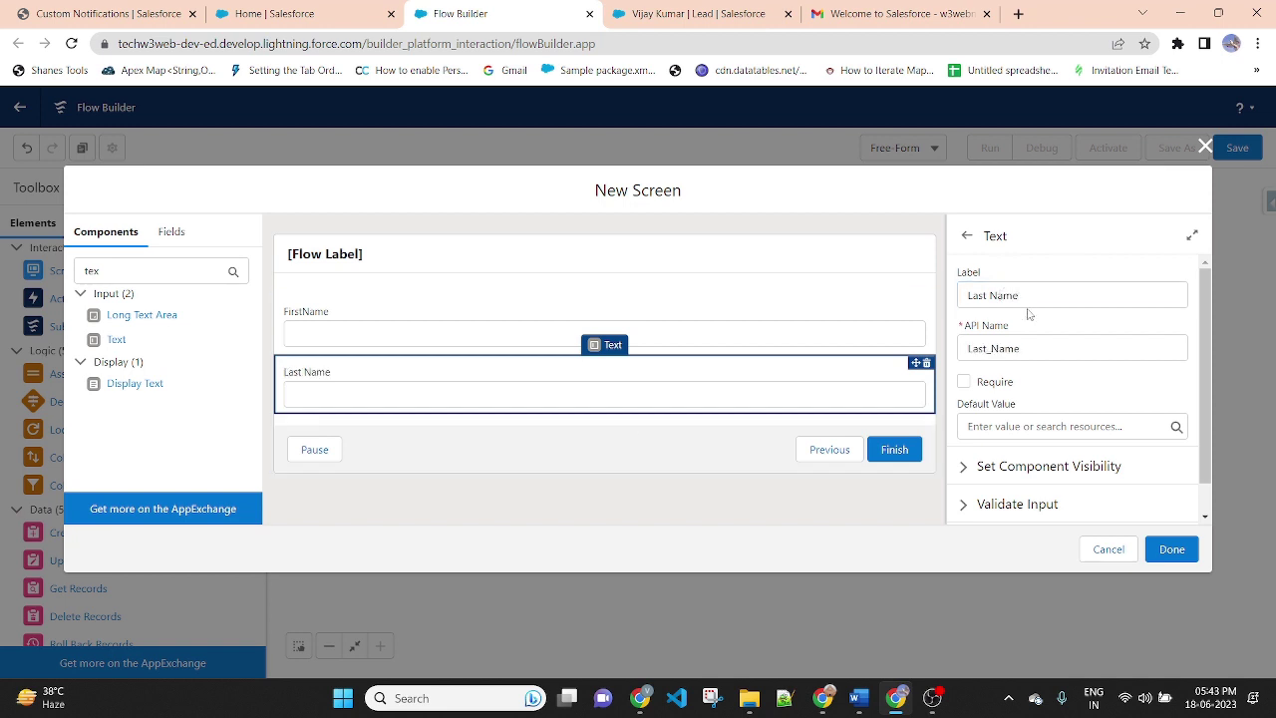
click(369, 336)
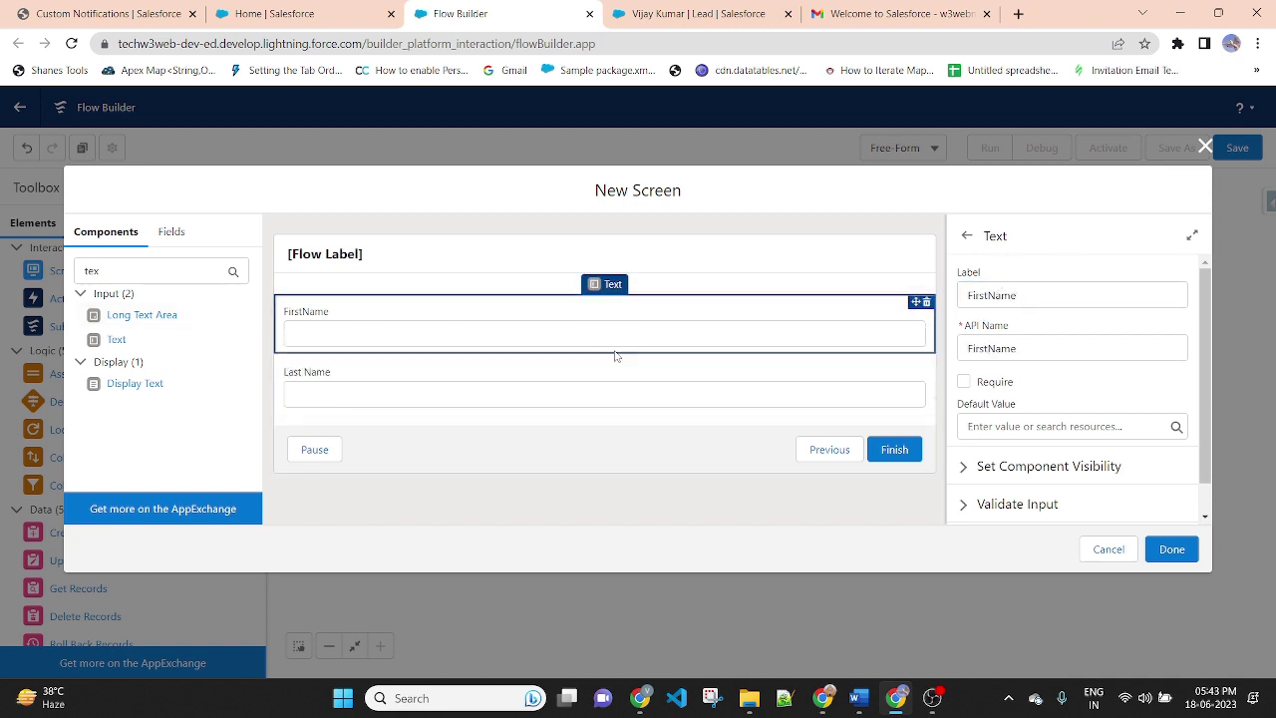
click(963, 382)
click(370, 393)
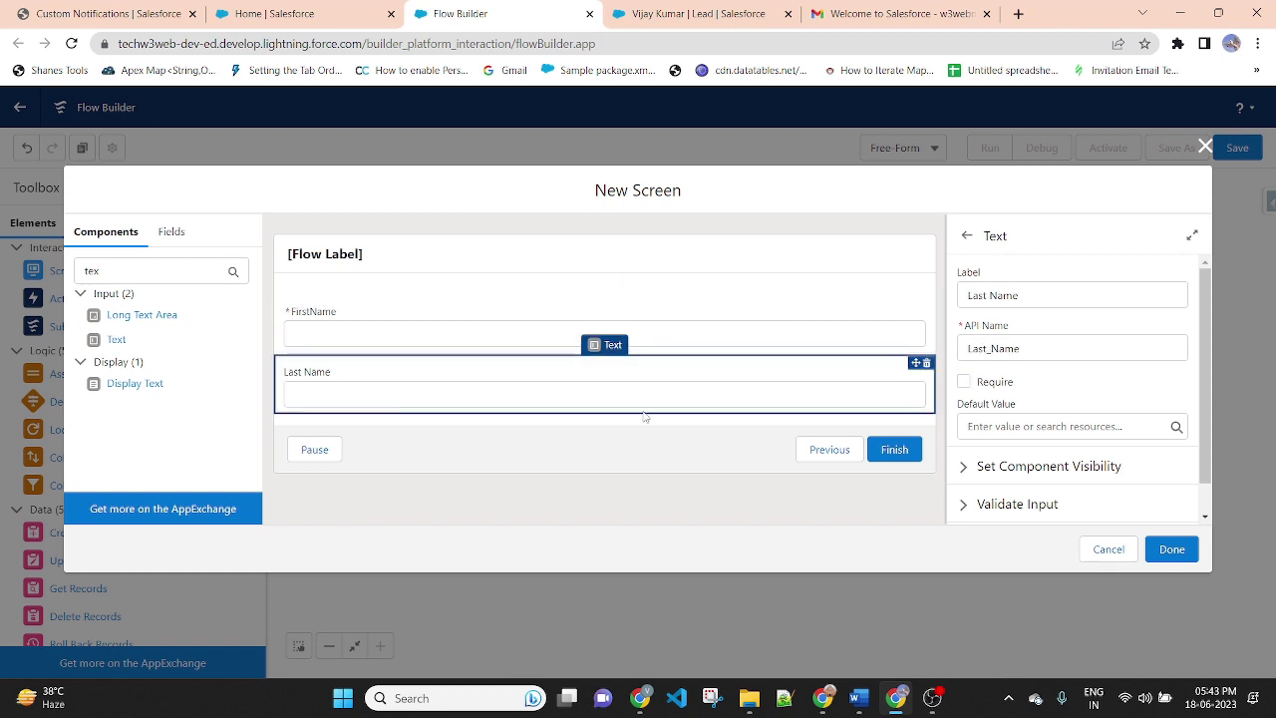
click(963, 382)
click(1181, 556)
Step: Move ContactInfo near getCustomNotification, connect them, and add a Create Records element
drag(1054, 456, 899, 449)
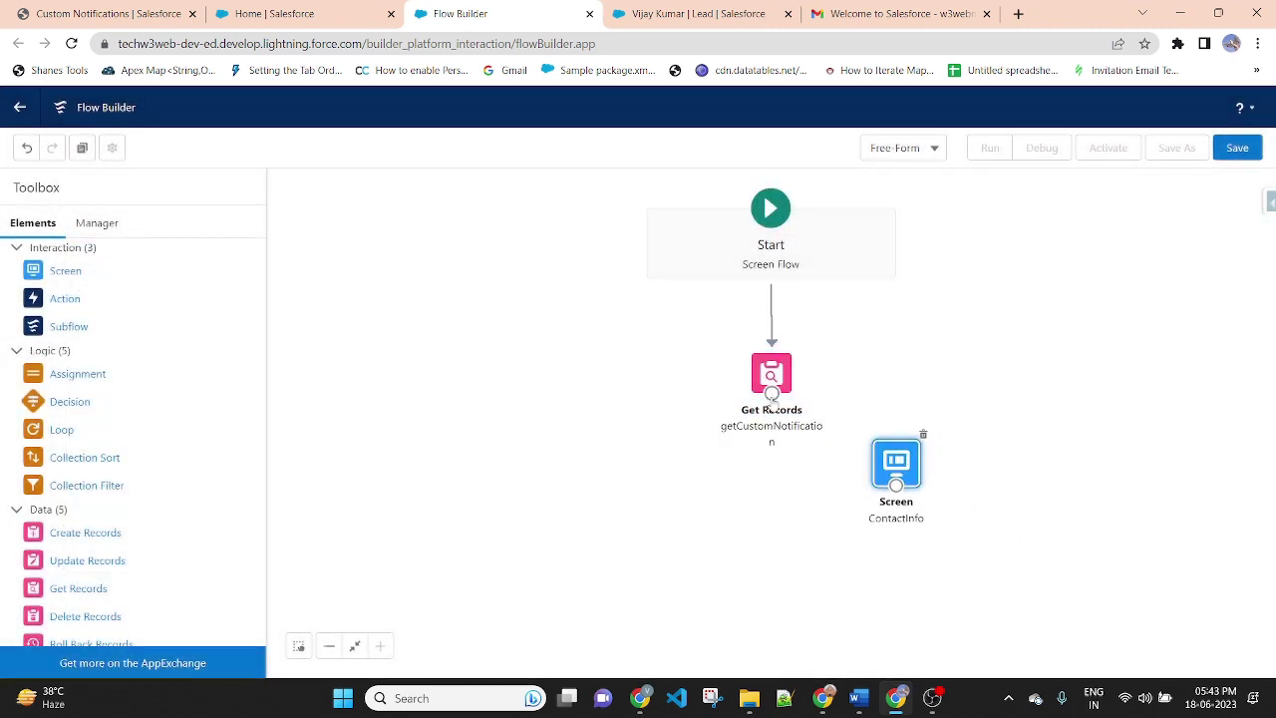
drag(774, 400, 912, 488)
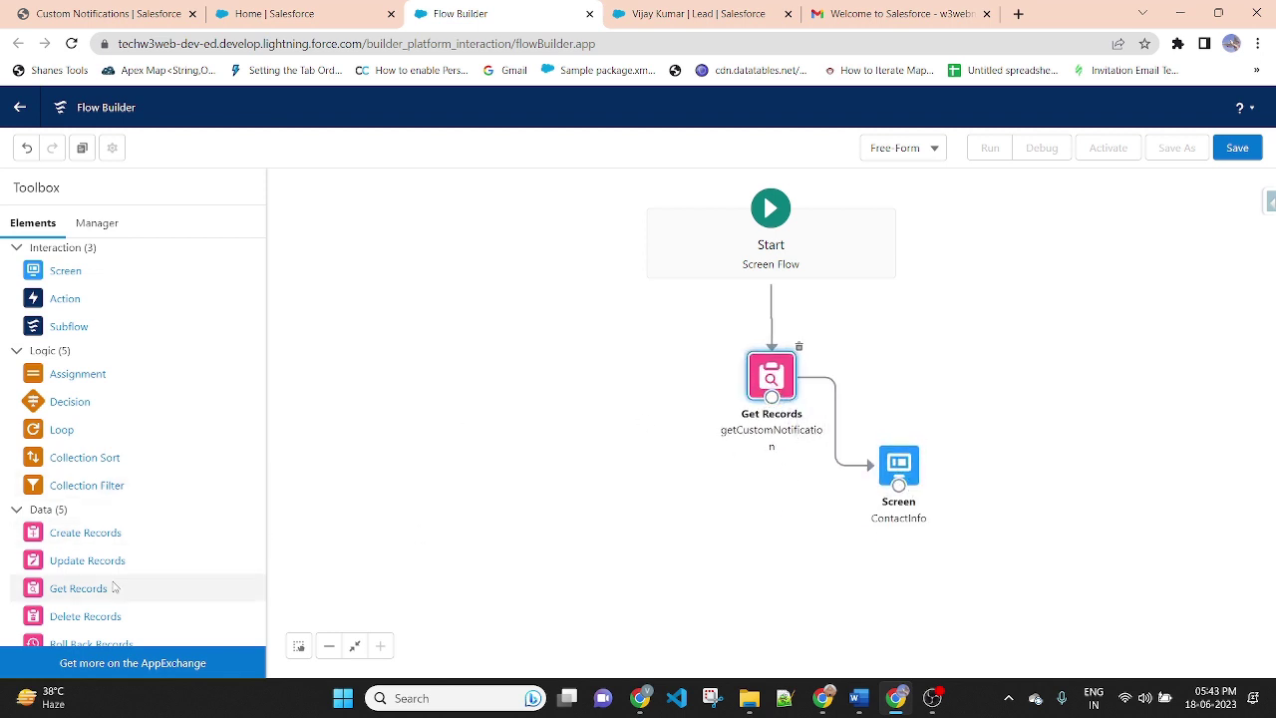
drag(99, 538, 678, 558)
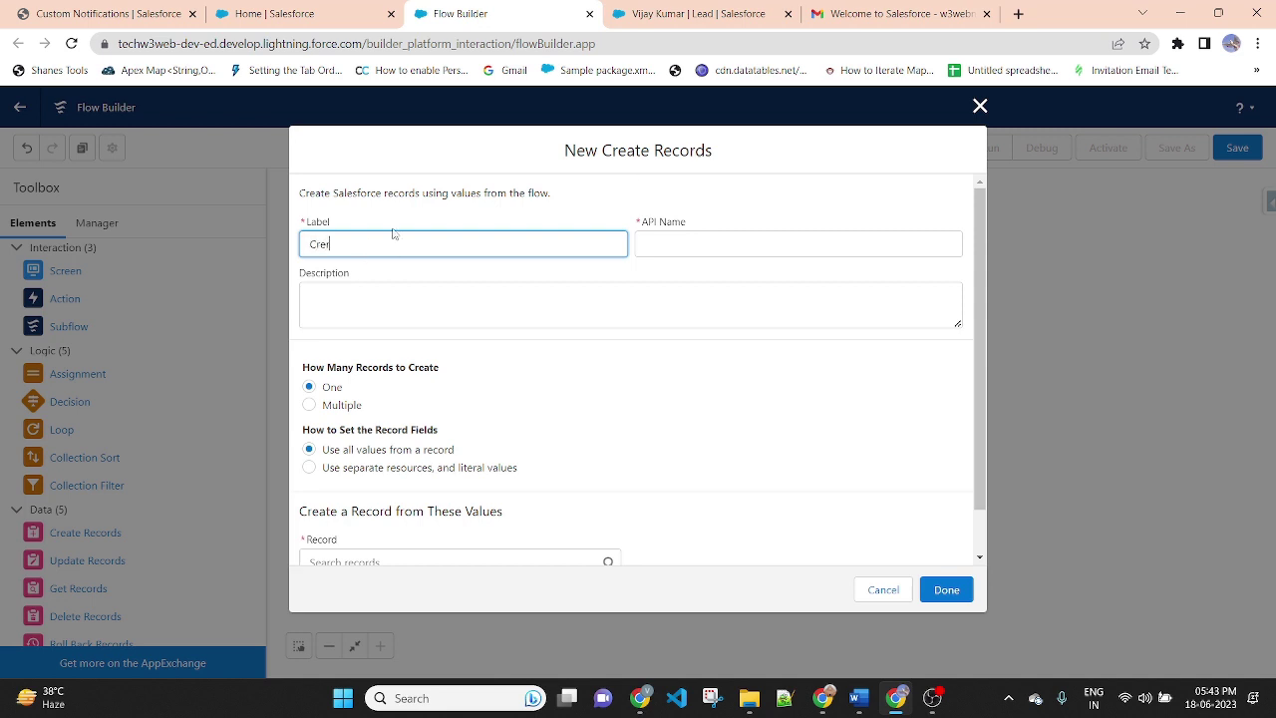
Step: Label the element CreateContact and create a Contact using separate resources and values
text(CreateContact)
click(722, 236)
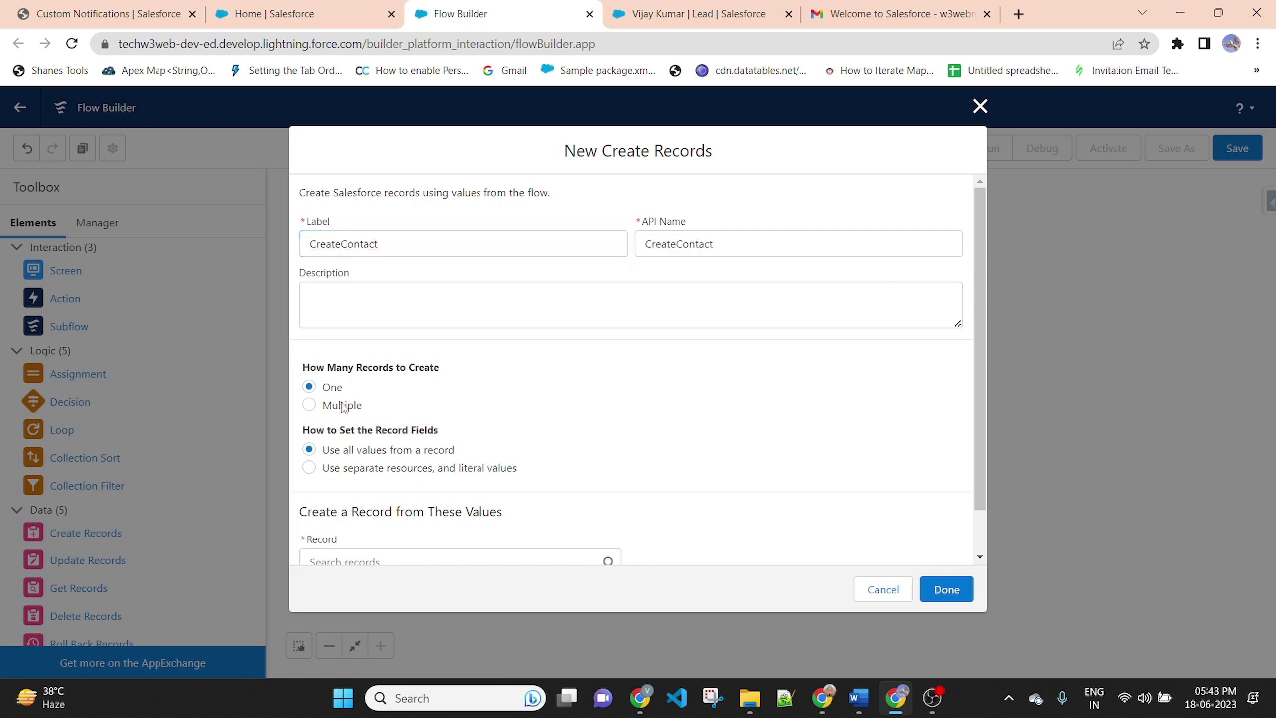
click(337, 468)
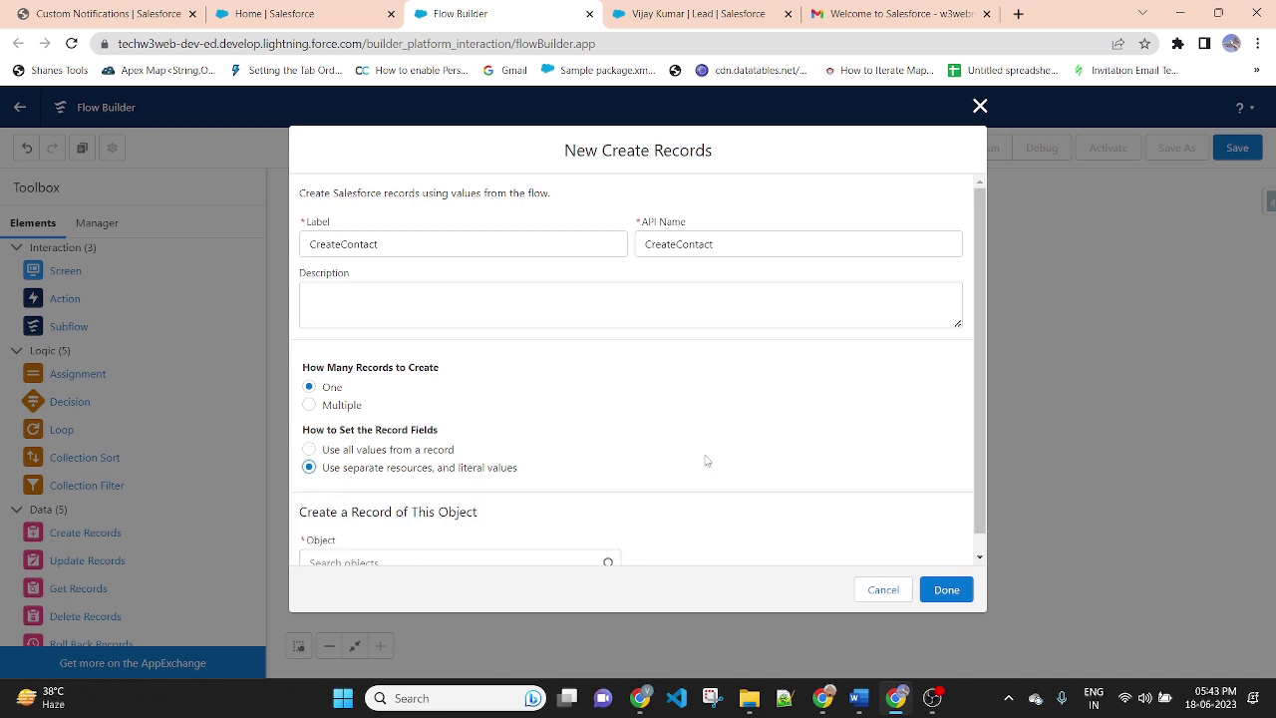
scroll(707, 458, down, 1)
click(463, 545)
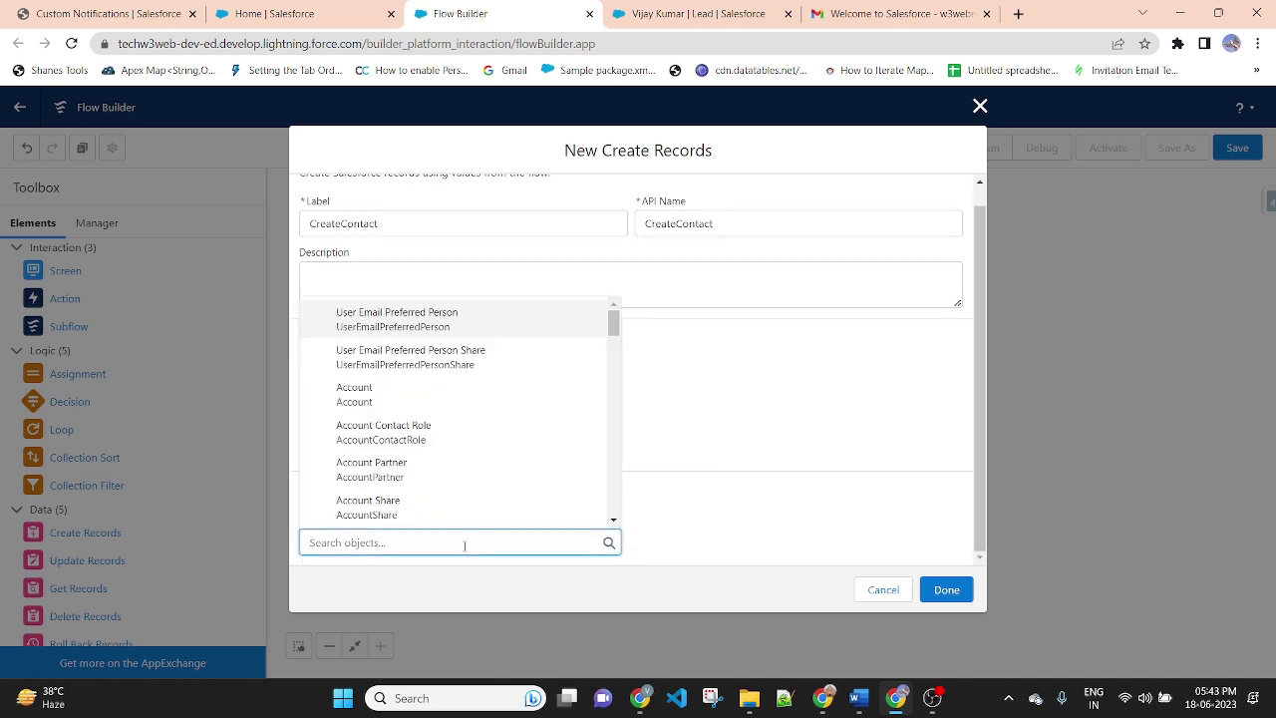
text(conta)
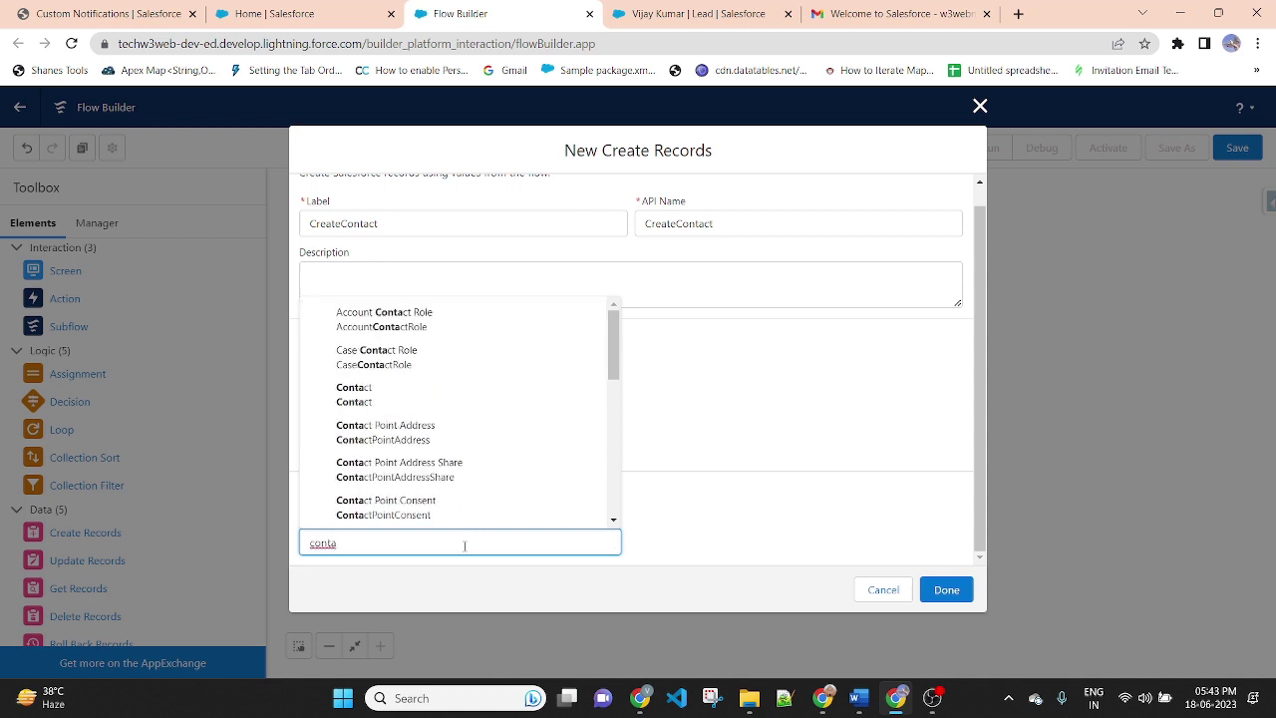
click(354, 394)
scroll(786, 469, down, 2)
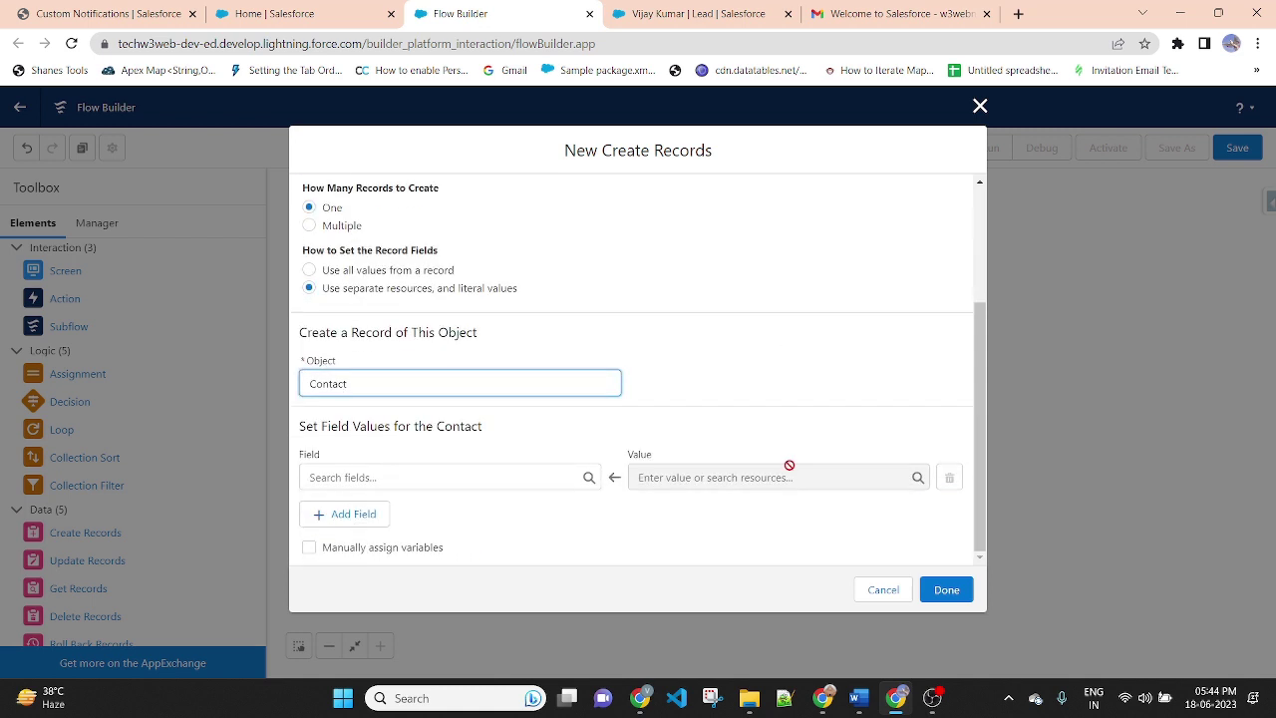
Step: Map the Contact FirstName field to the FirstName screen input
click(447, 478)
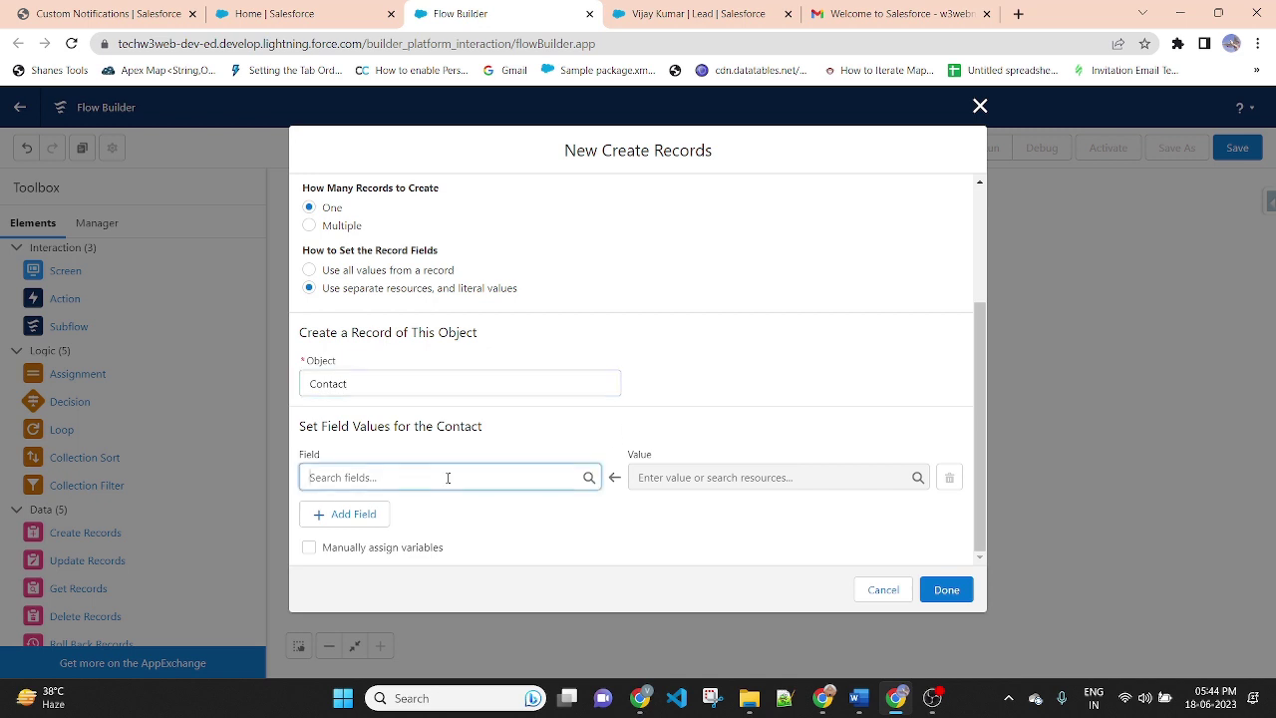
text(firs)
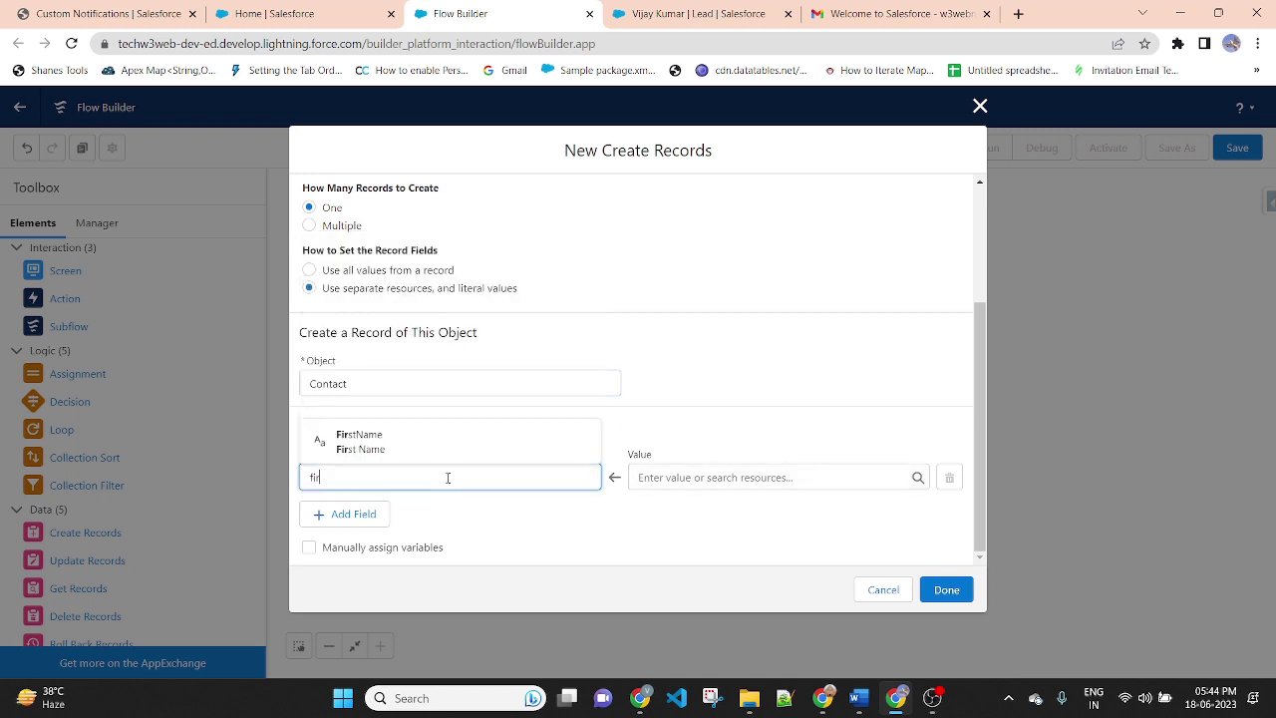
click(359, 442)
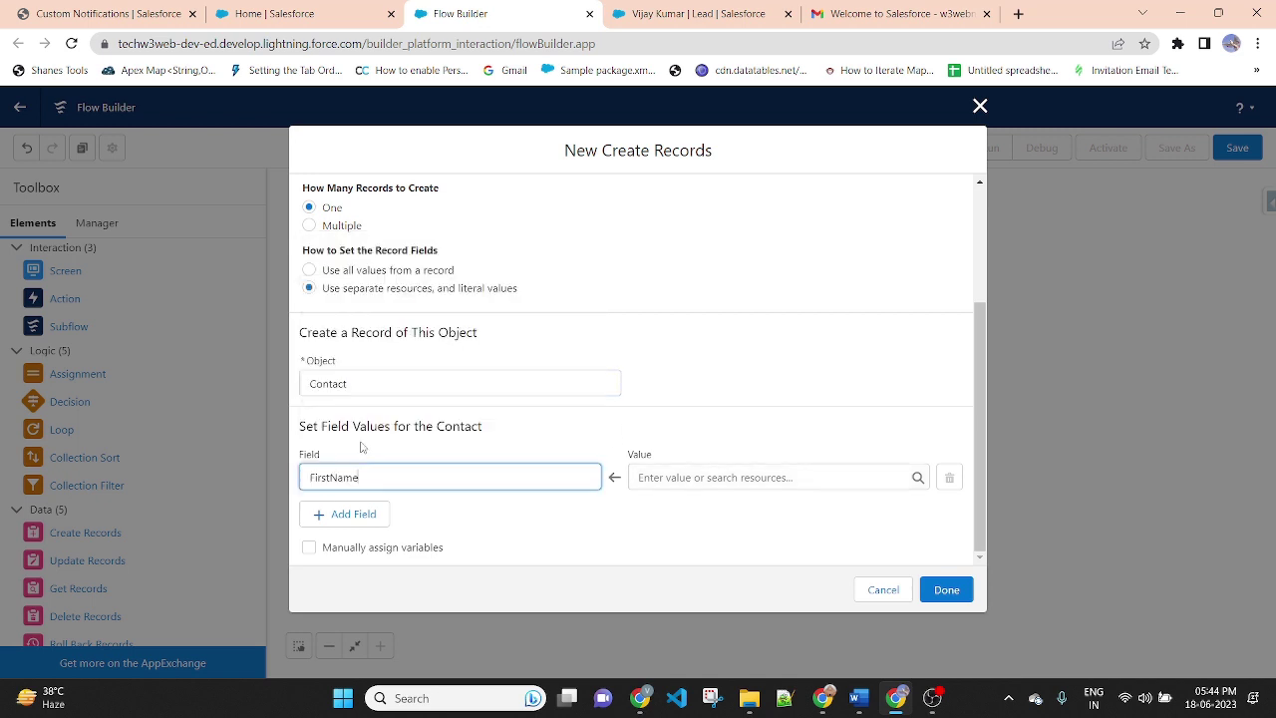
click(724, 477)
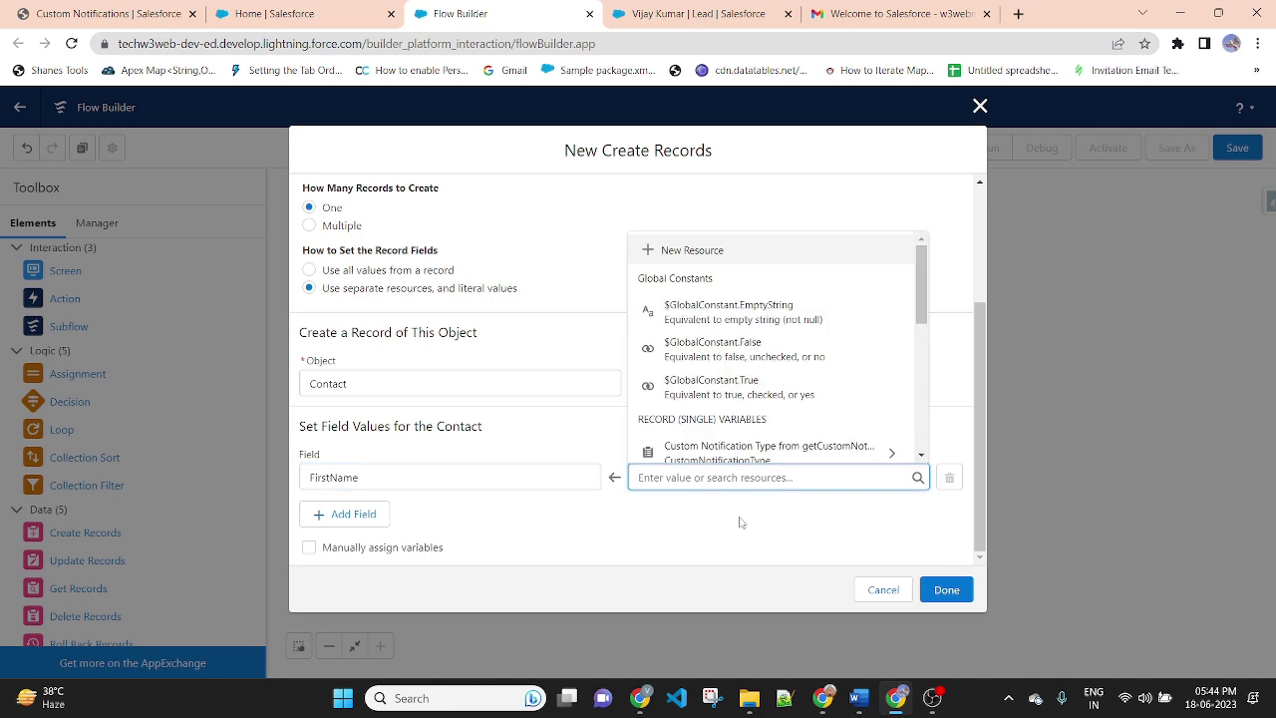
text(fir)
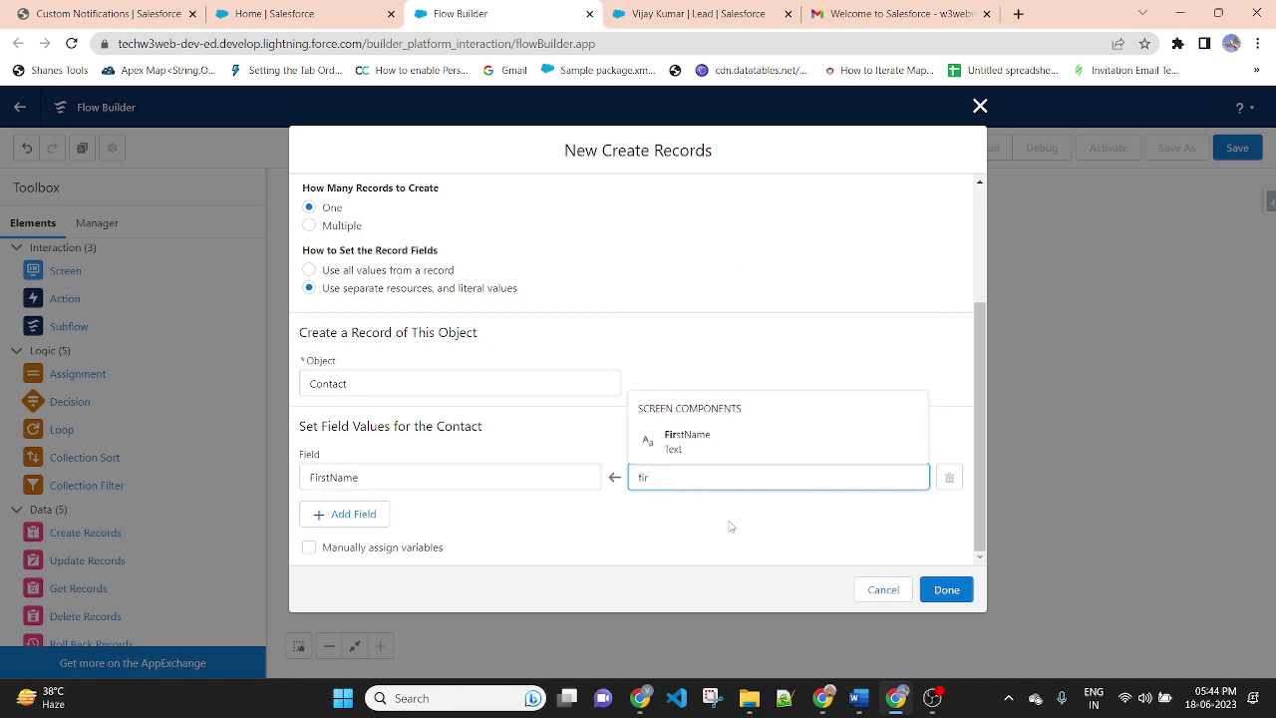
click(715, 441)
Step: Add a row mapping the LastName field to the Last_Name screen input
click(348, 515)
click(385, 477)
text(last)
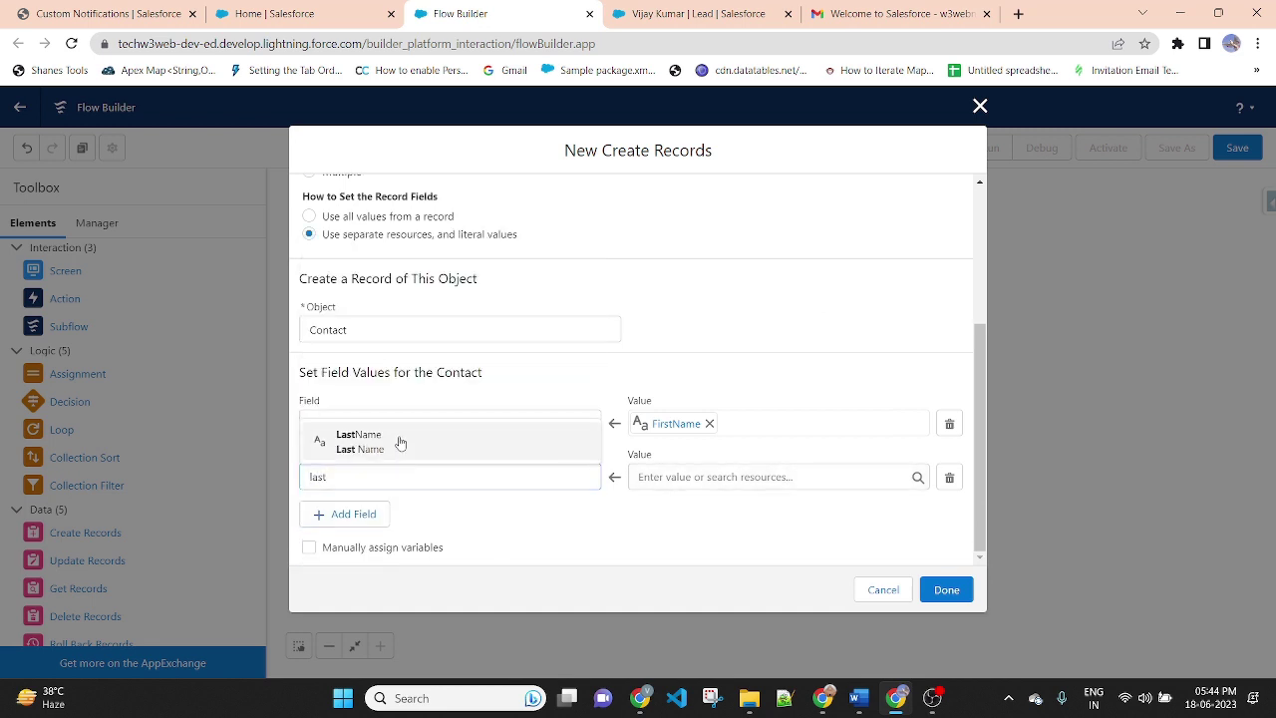
click(397, 441)
click(771, 475)
text(last)
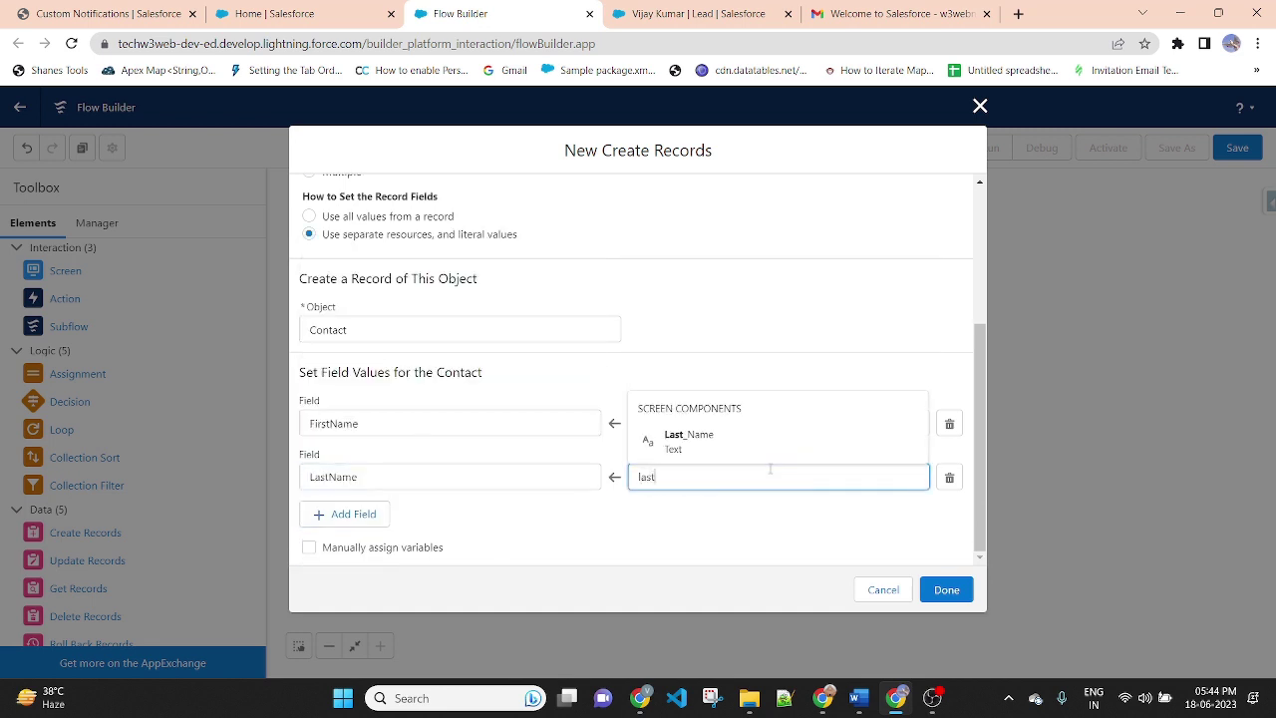
click(748, 439)
Step: Add a row mapping the AccountId field to recordId
click(362, 514)
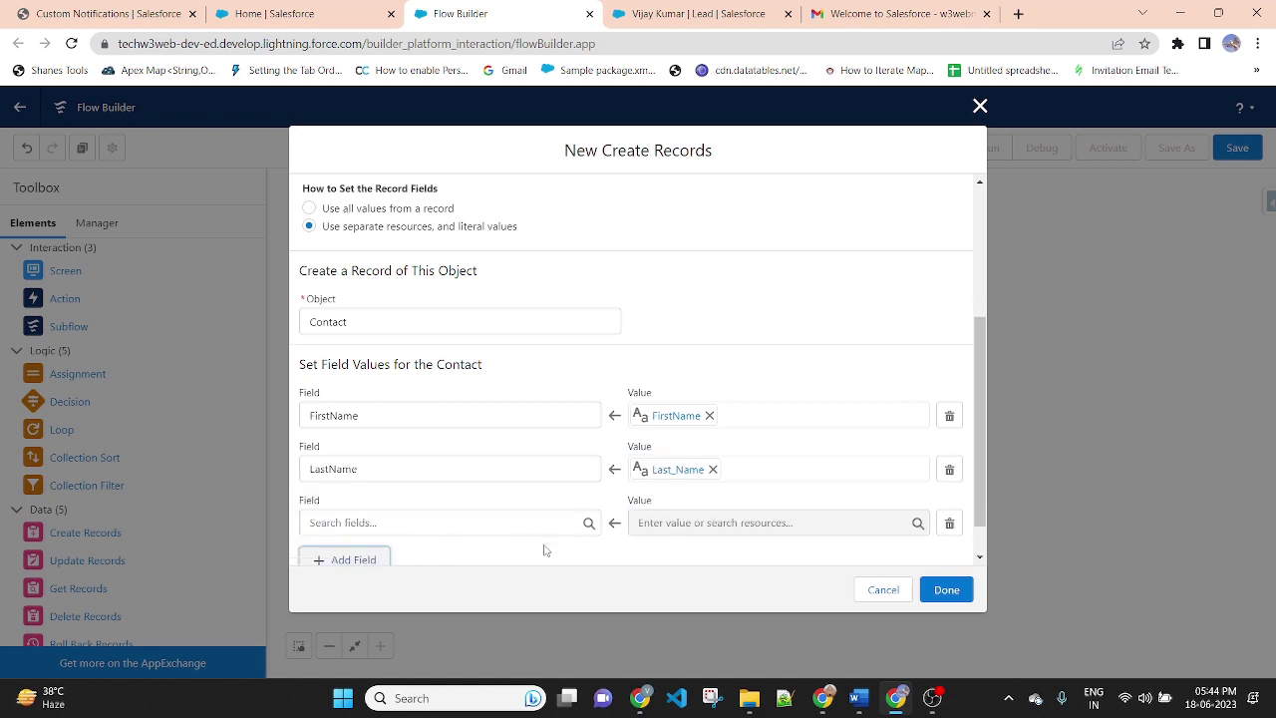
click(410, 478)
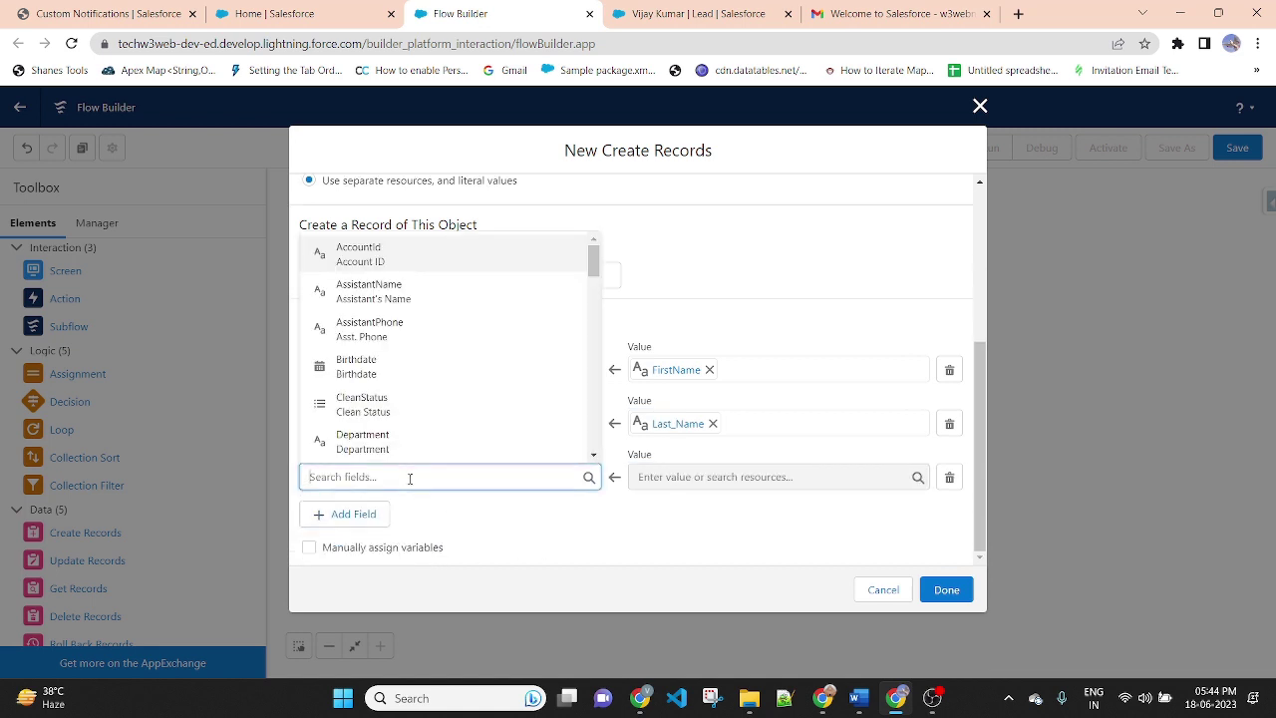
text(Acc)
click(424, 371)
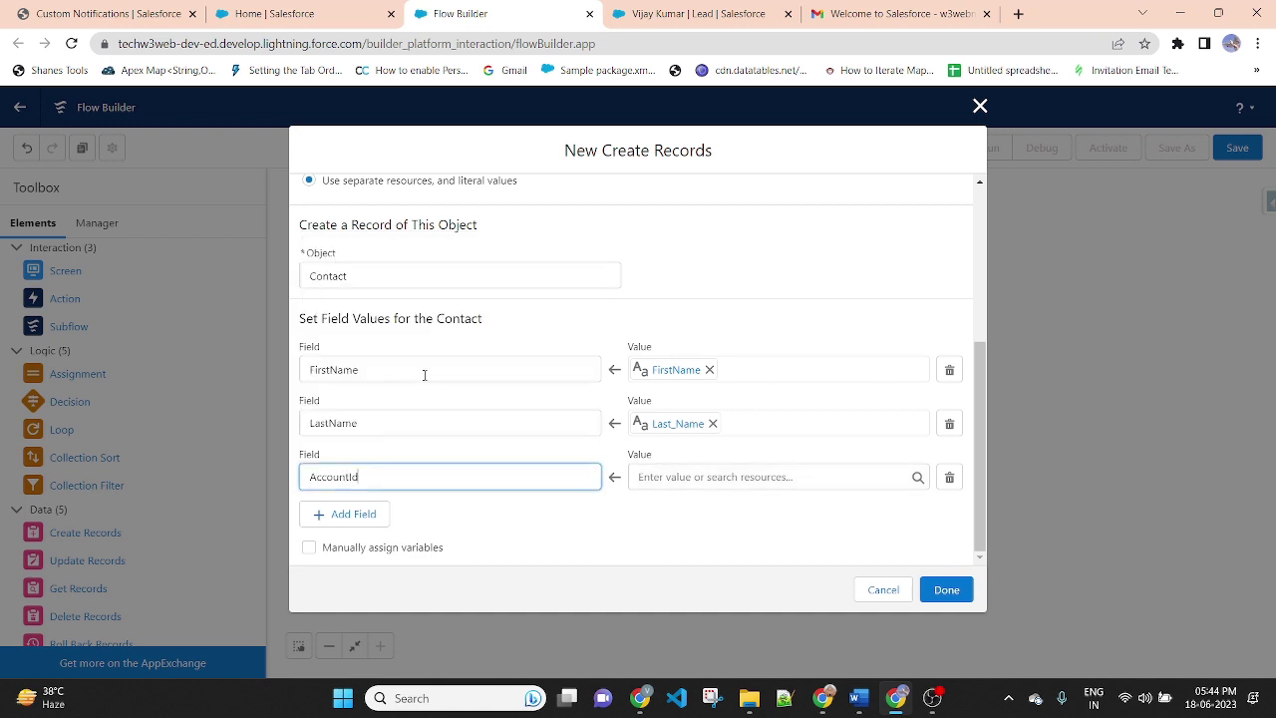
click(712, 477)
text(rec)
click(672, 442)
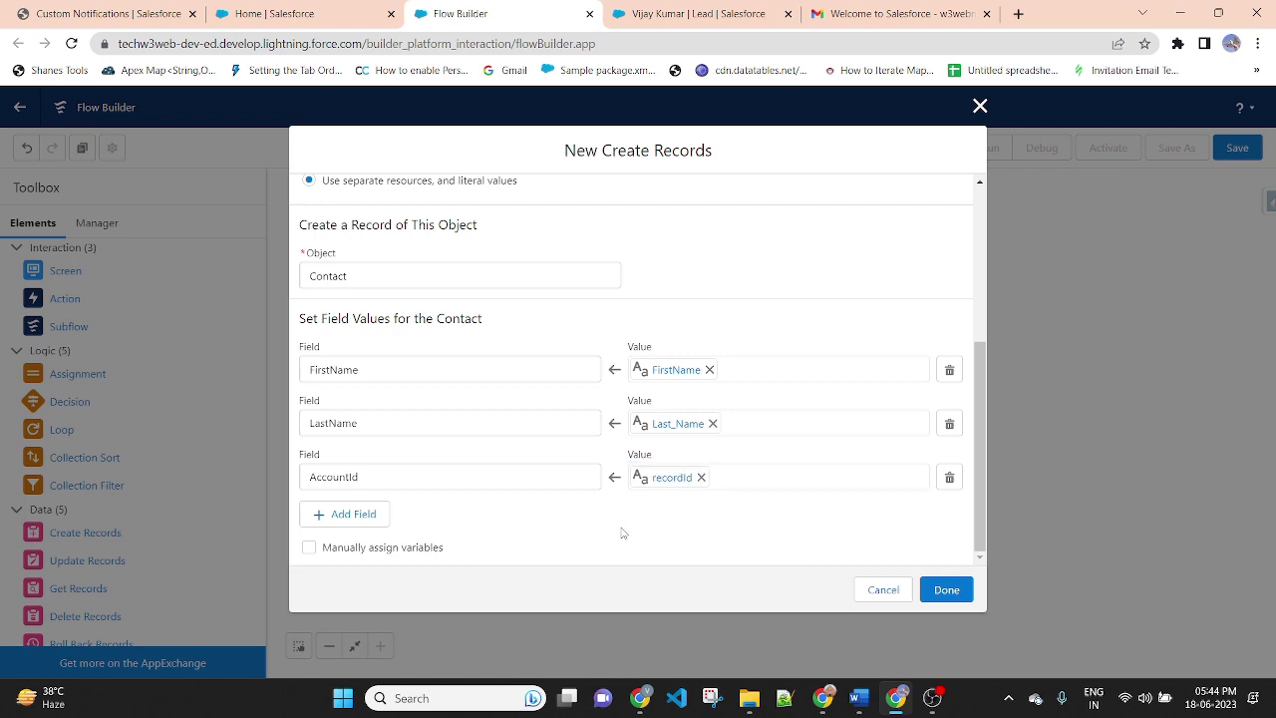
Step: Save CreateContact, link it after ContactInfo, rearrange the nodes, and add a Get Records element
click(937, 590)
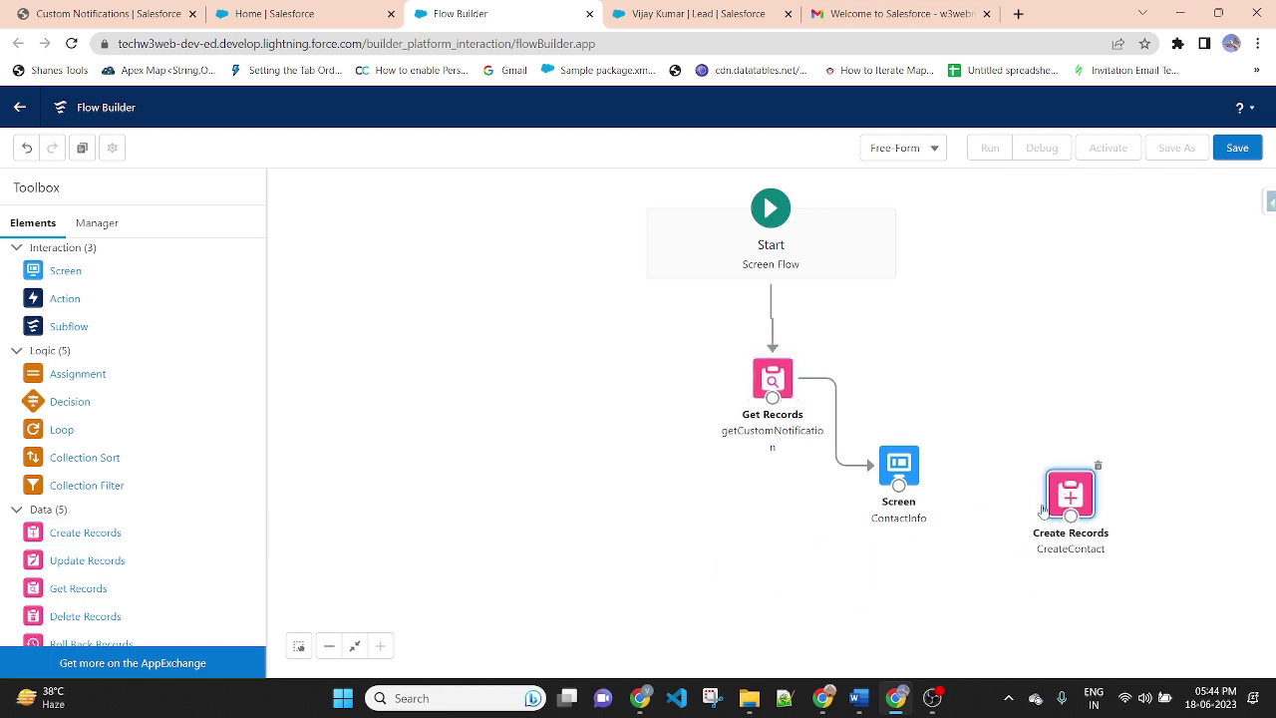
drag(898, 485, 804, 556)
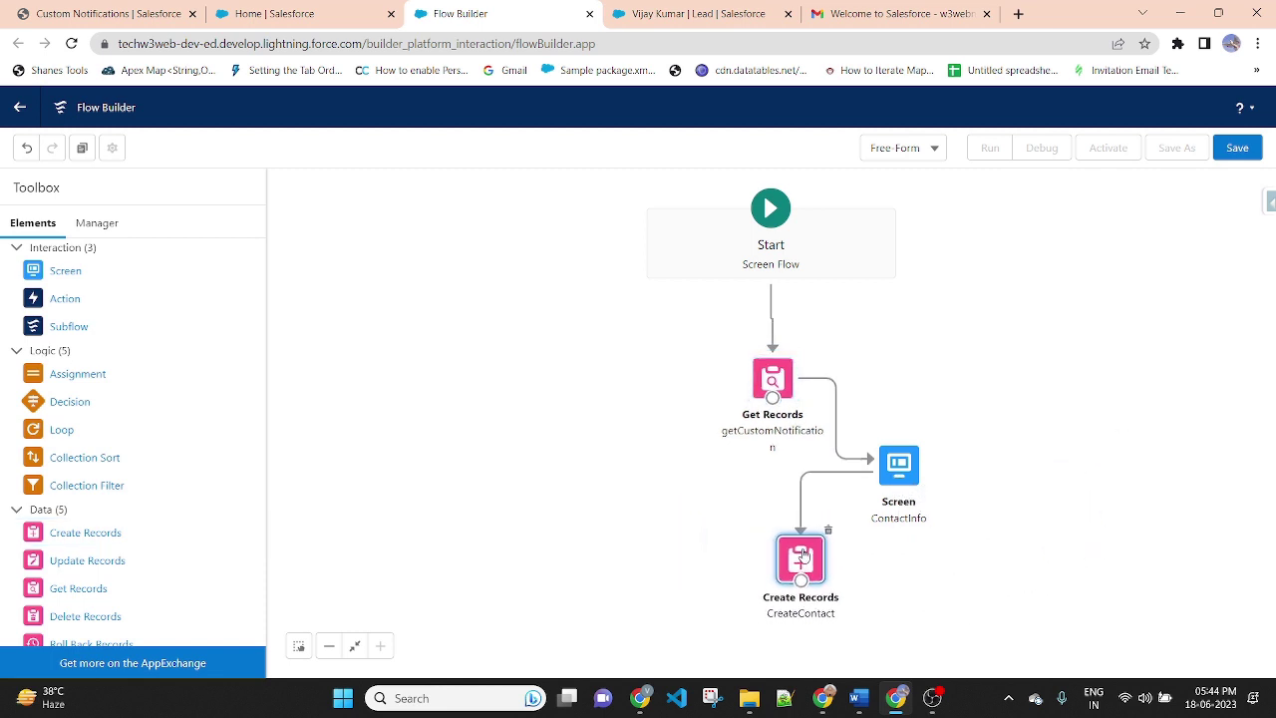
drag(775, 379, 602, 334)
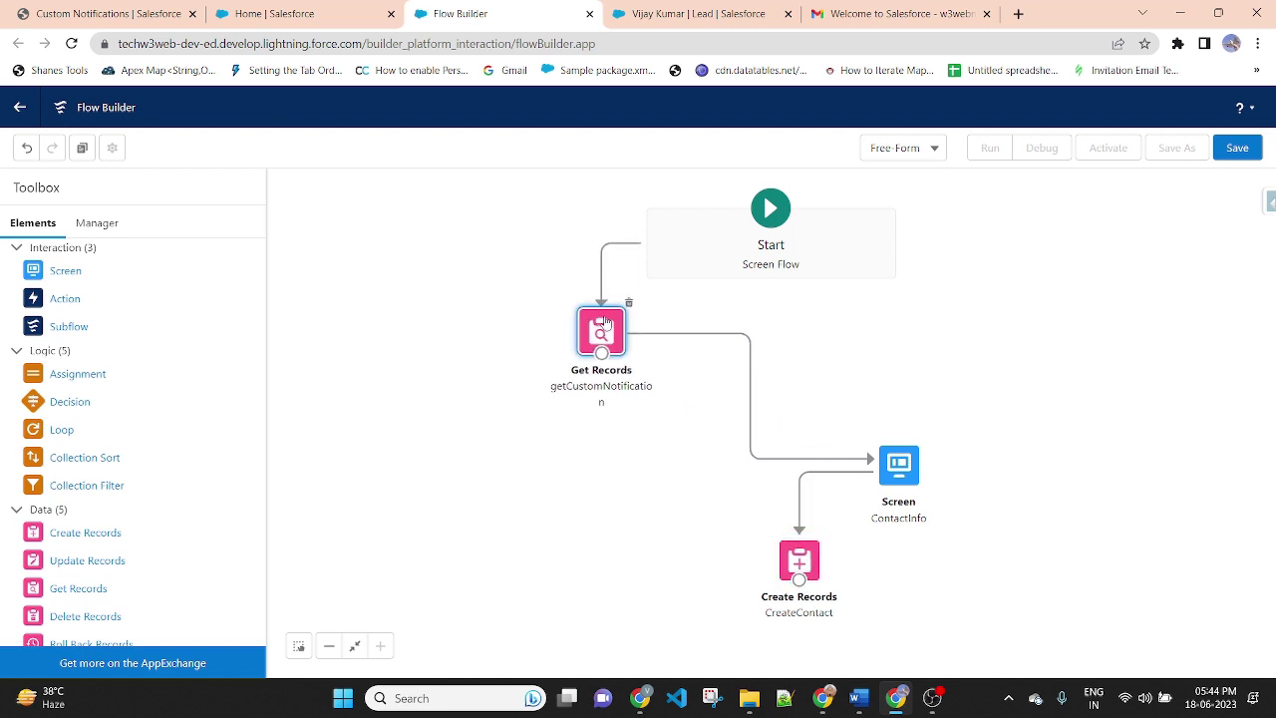
drag(904, 468, 729, 361)
drag(810, 566, 826, 446)
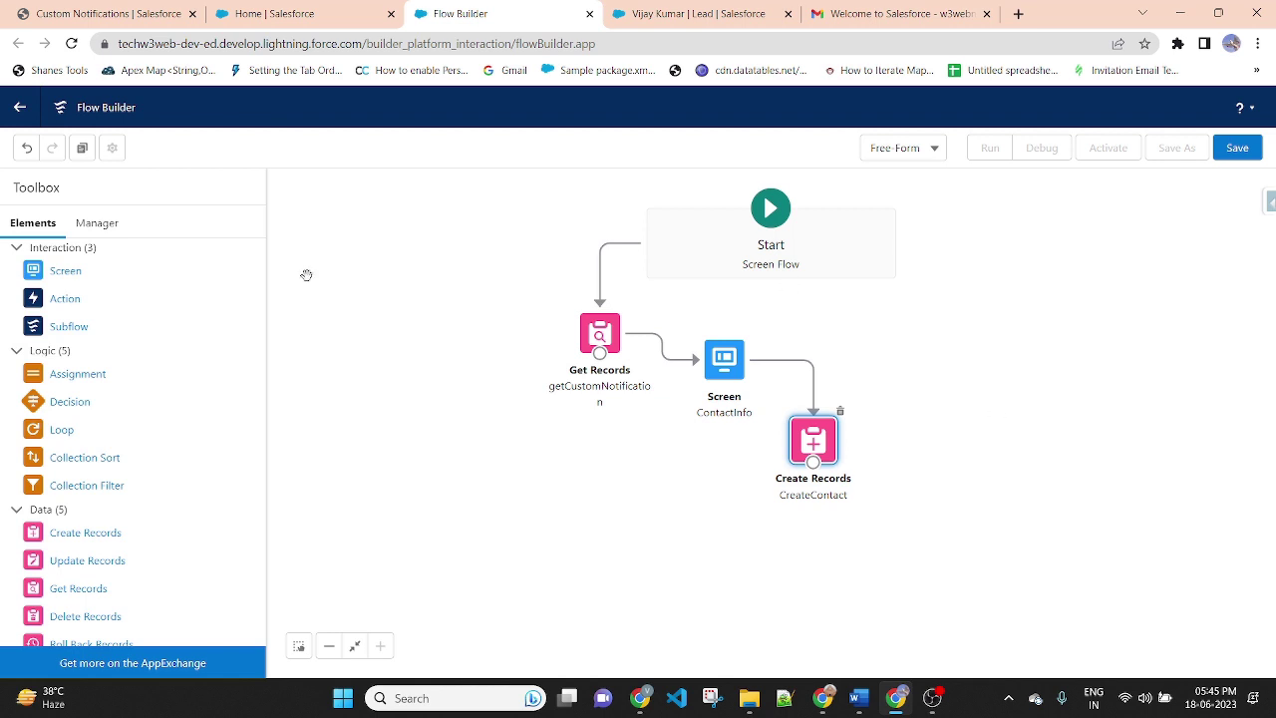
drag(88, 594, 748, 598)
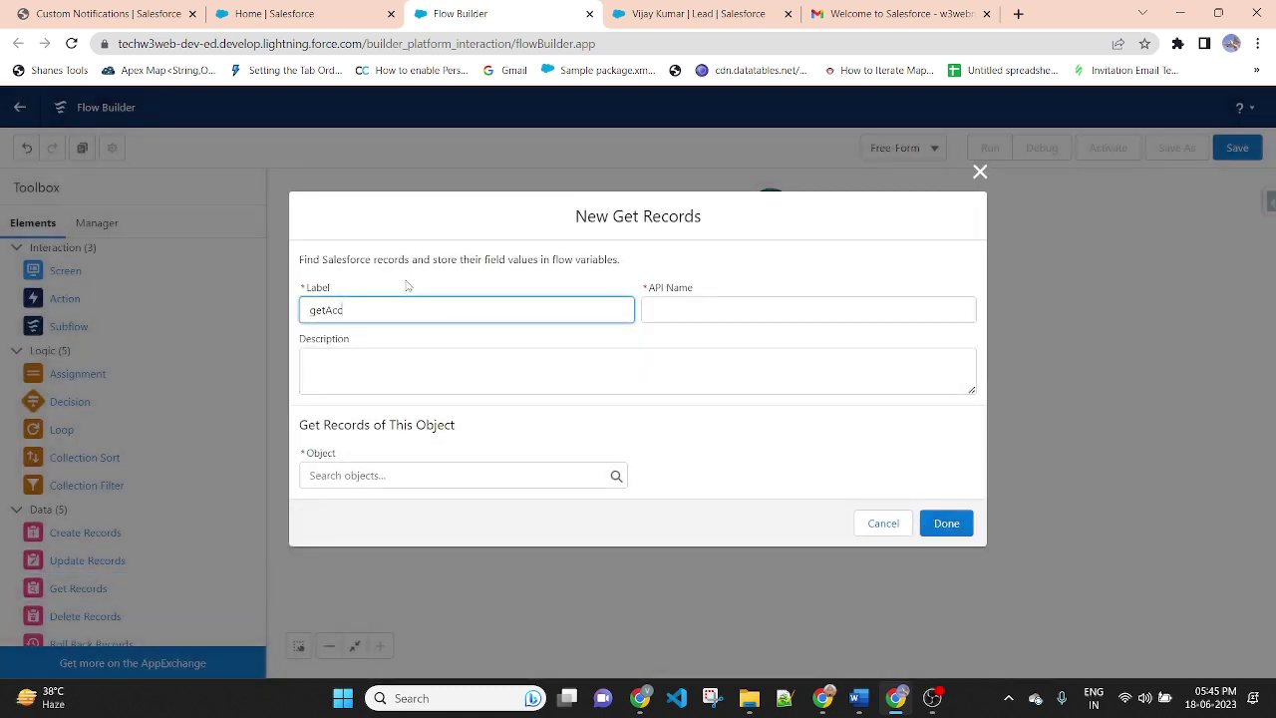
Step: Label the lookup getAccount and set it to retrieve Account records
text(getAccount)
click(660, 255)
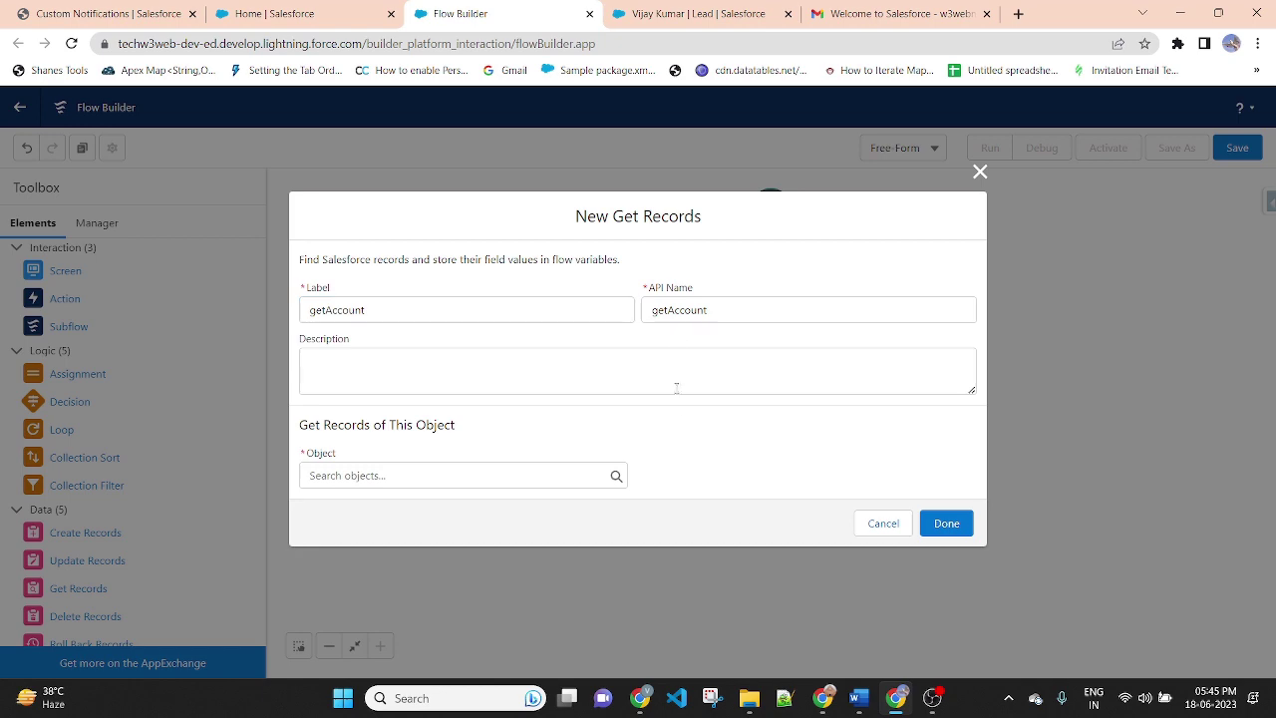
click(437, 474)
text(acc)
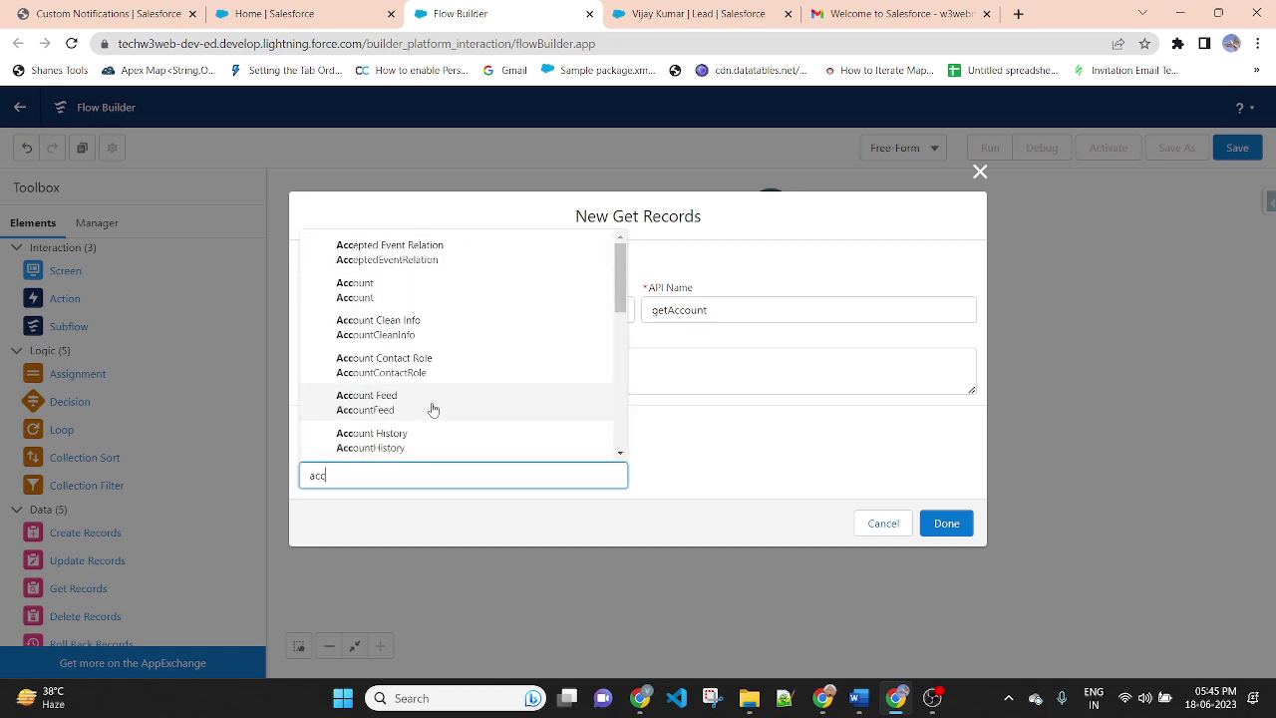
click(377, 299)
scroll(807, 451, down, 2)
scroll(808, 450, up, 1)
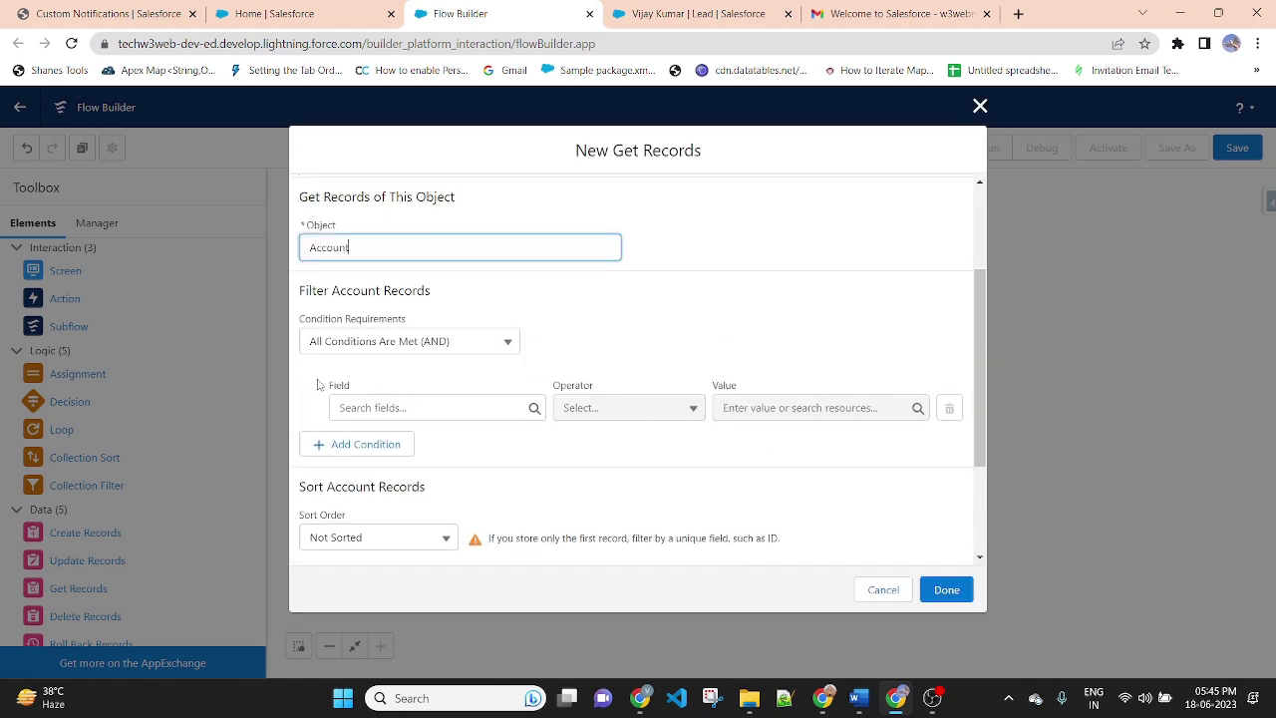
scroll(391, 481, up, 1)
scroll(409, 439, down, 1)
Step: Filter on Id Equals recordId and save the getAccount element
click(424, 407)
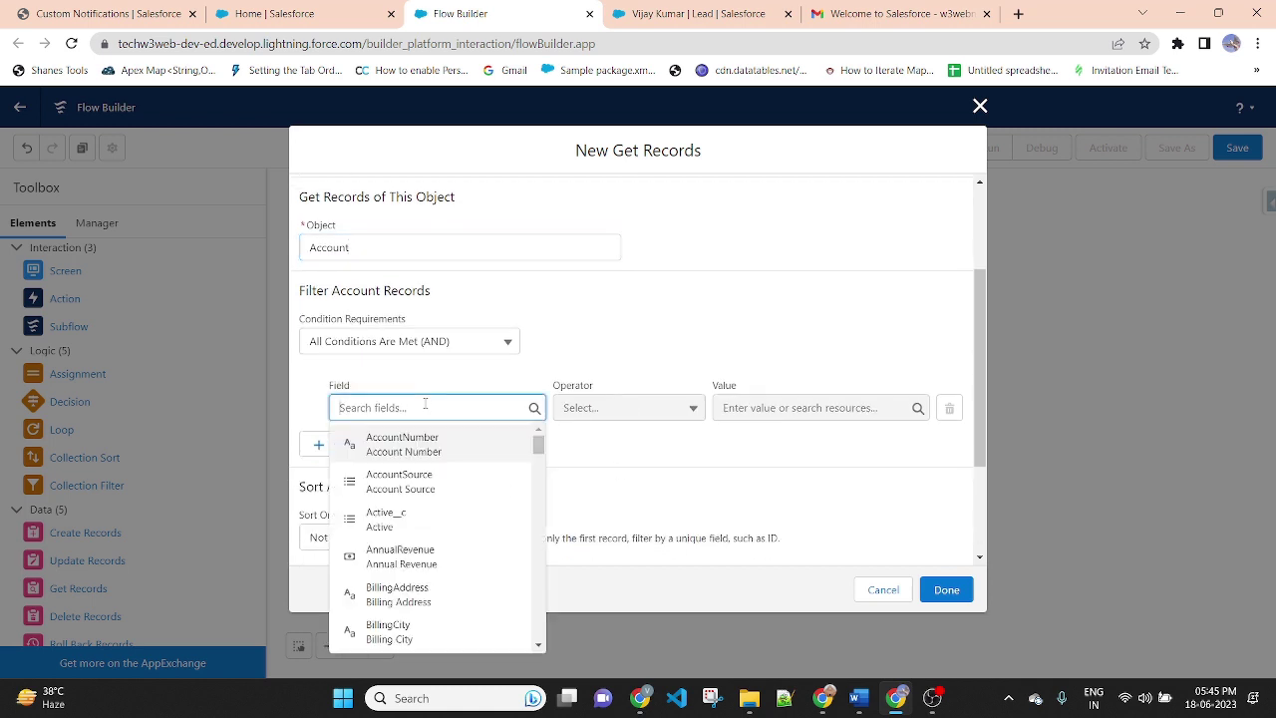
text(id)
click(381, 556)
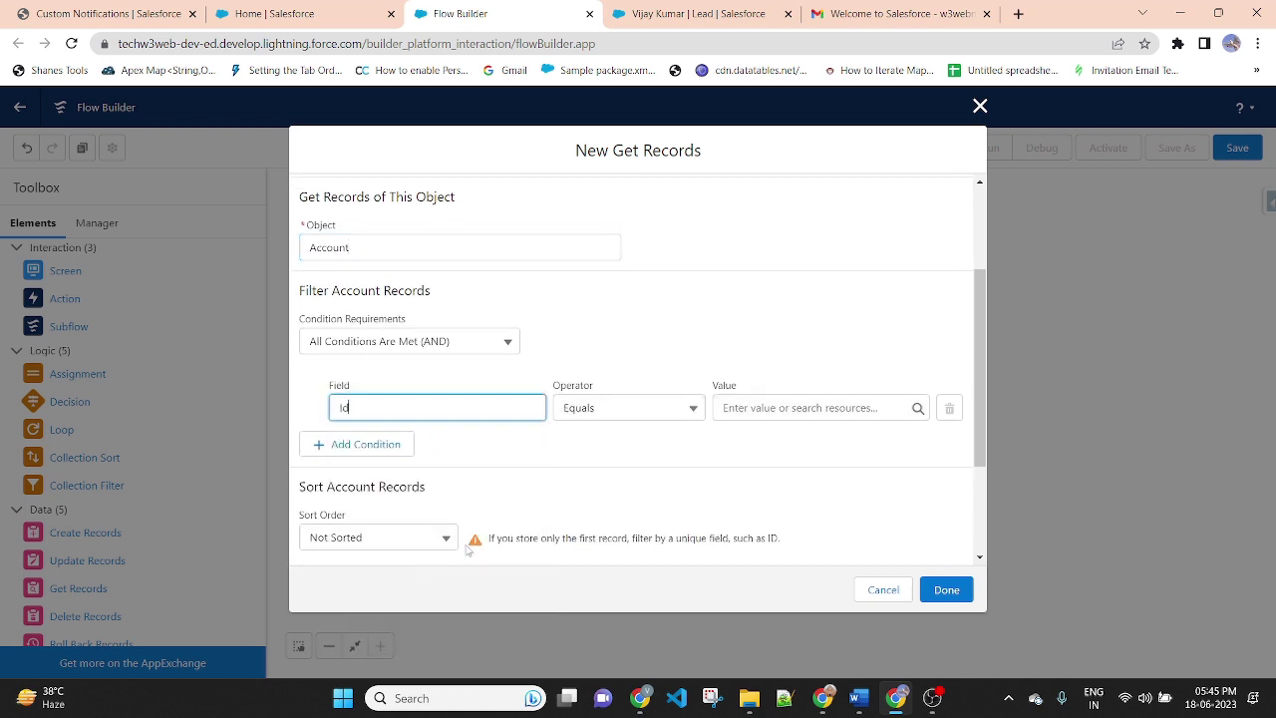
click(795, 408)
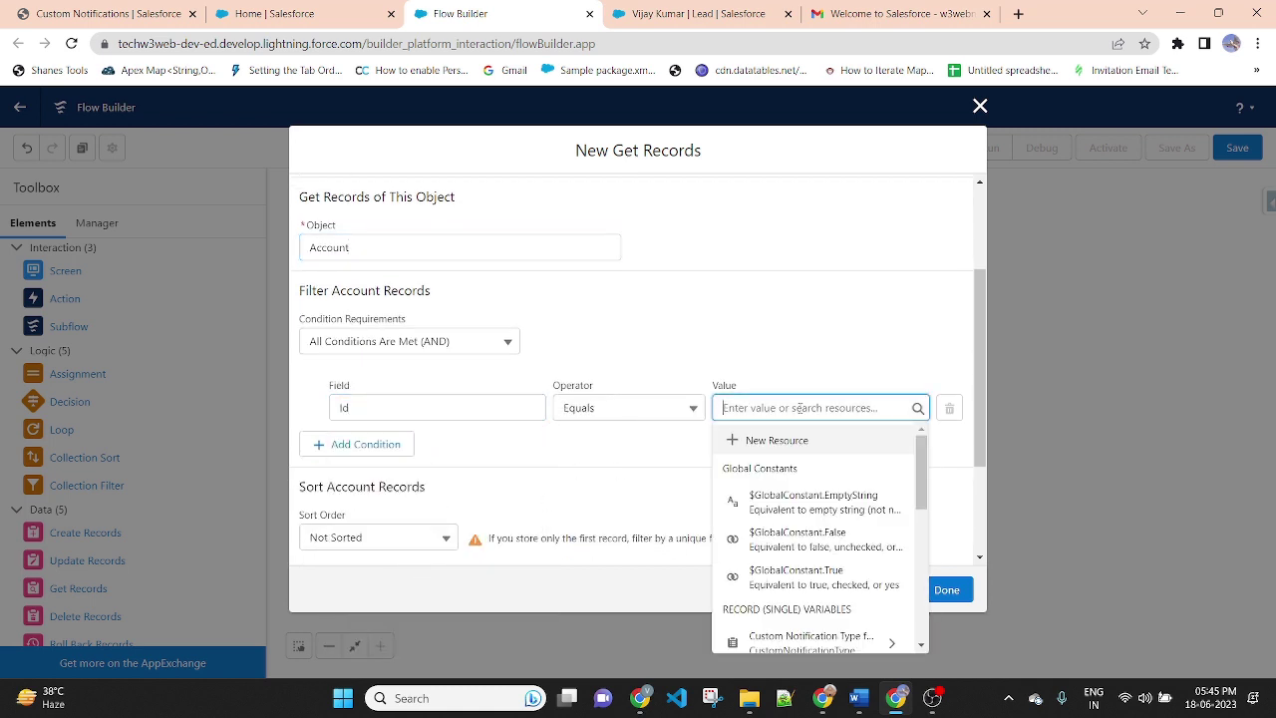
click(535, 444)
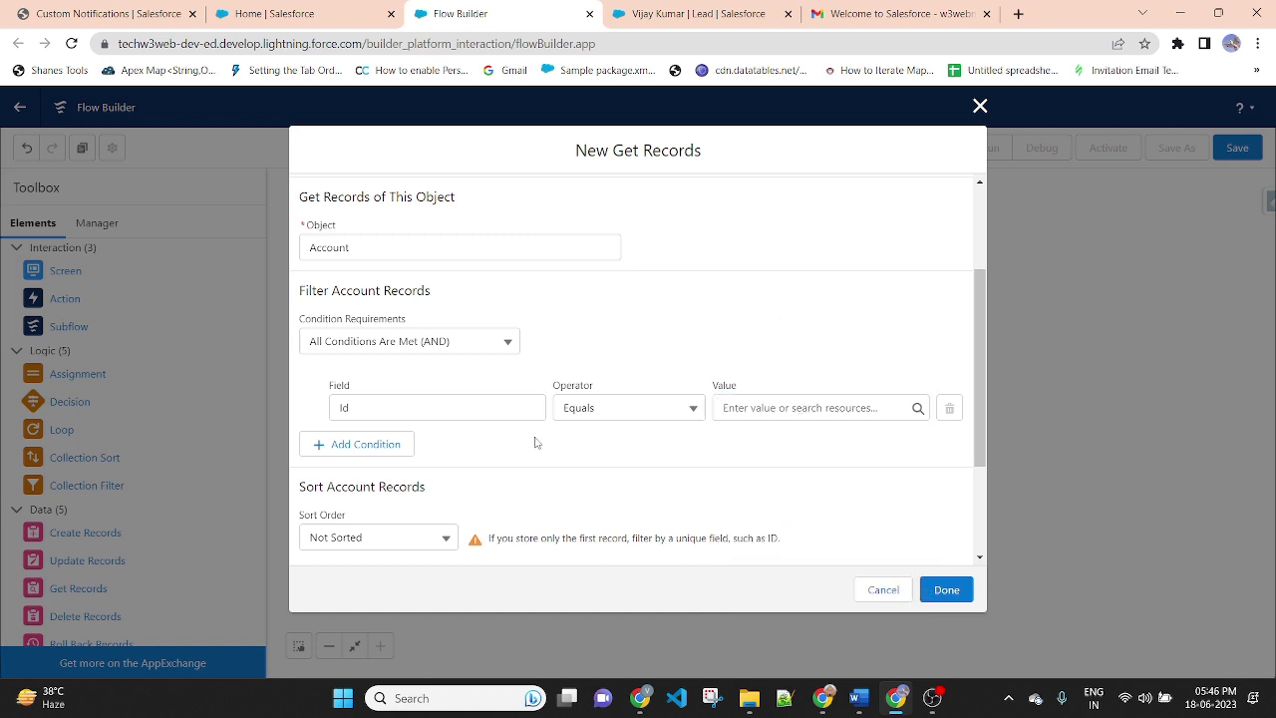
click(773, 404)
text(rec)
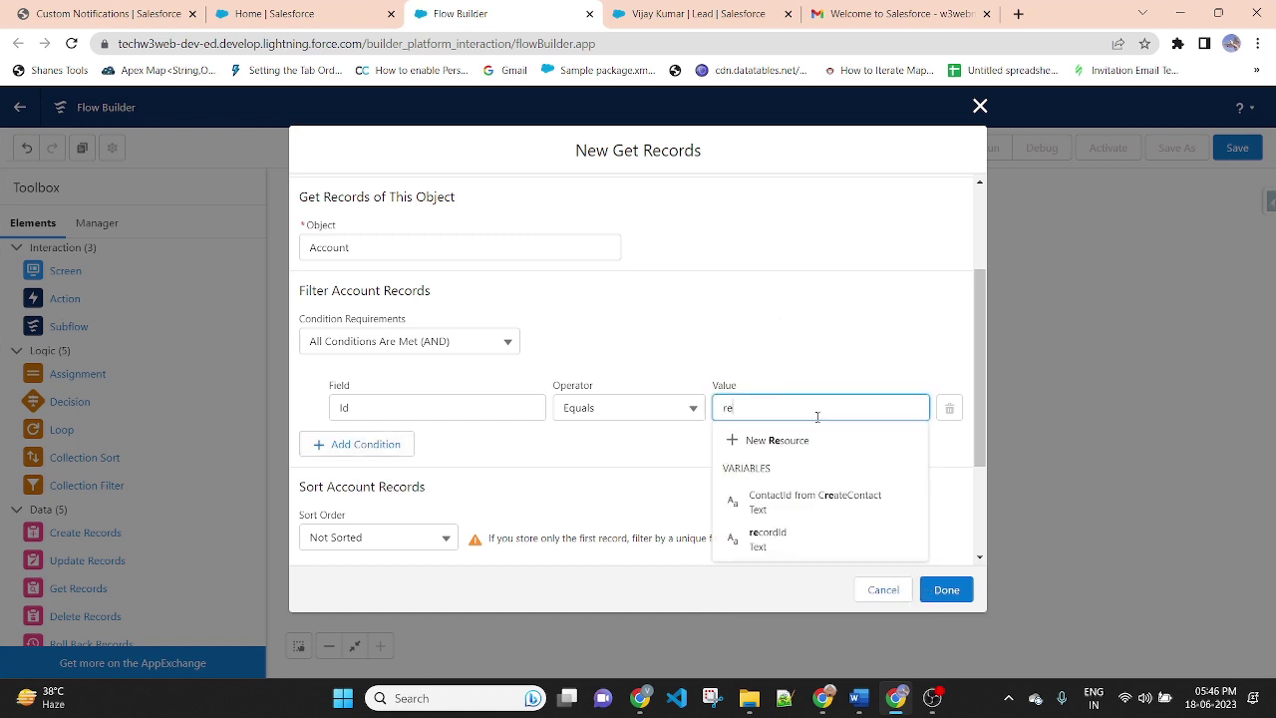
click(762, 472)
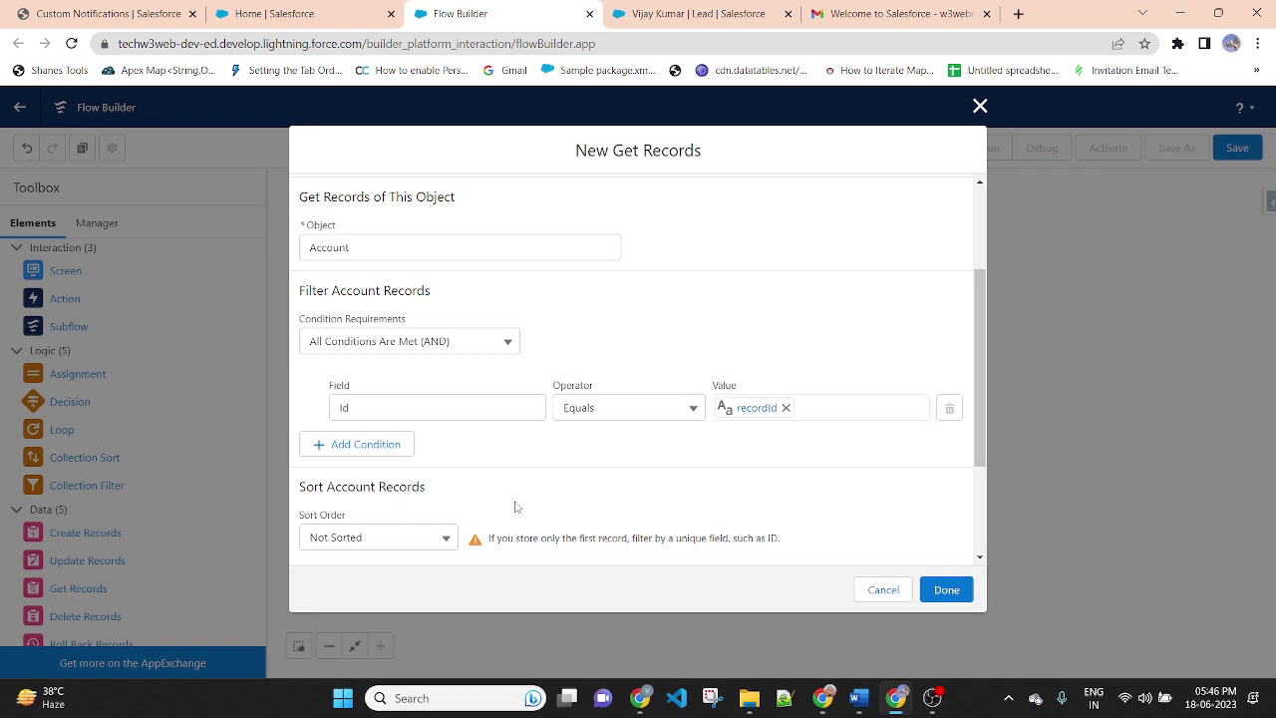
click(946, 590)
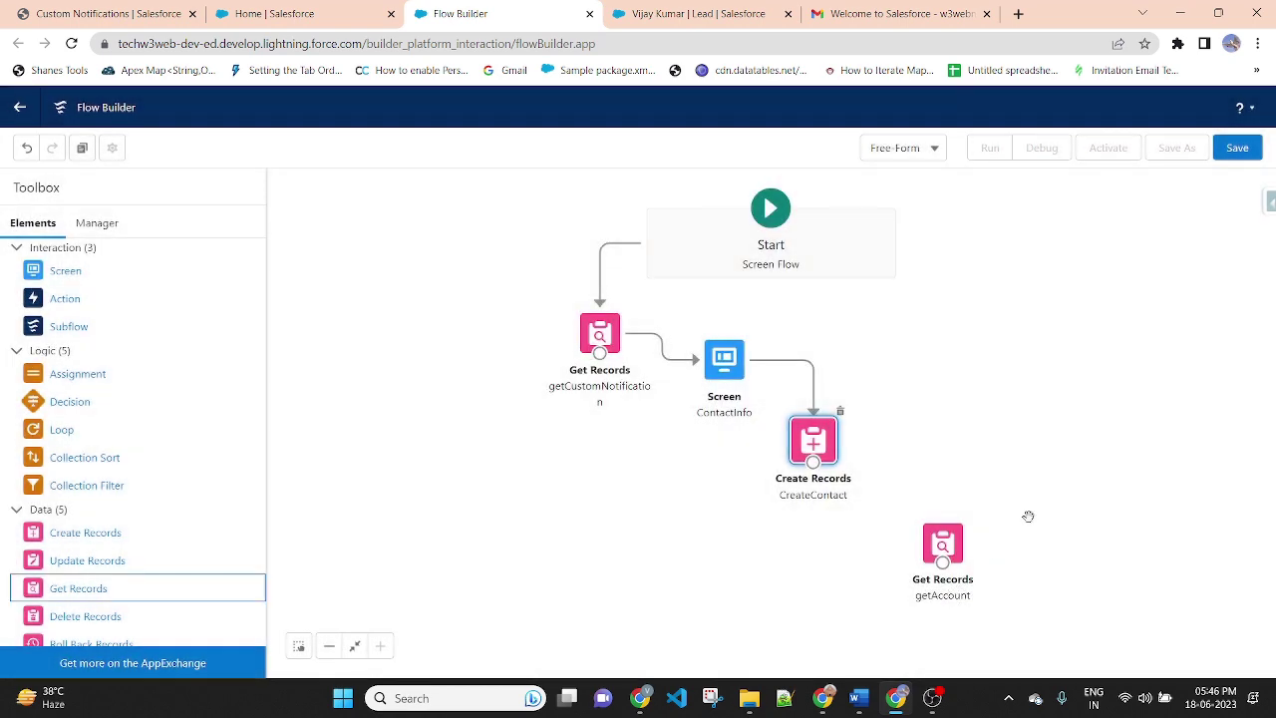
Step: Move getAccount up beside CreateContact and add an Assignment element
drag(969, 543, 956, 505)
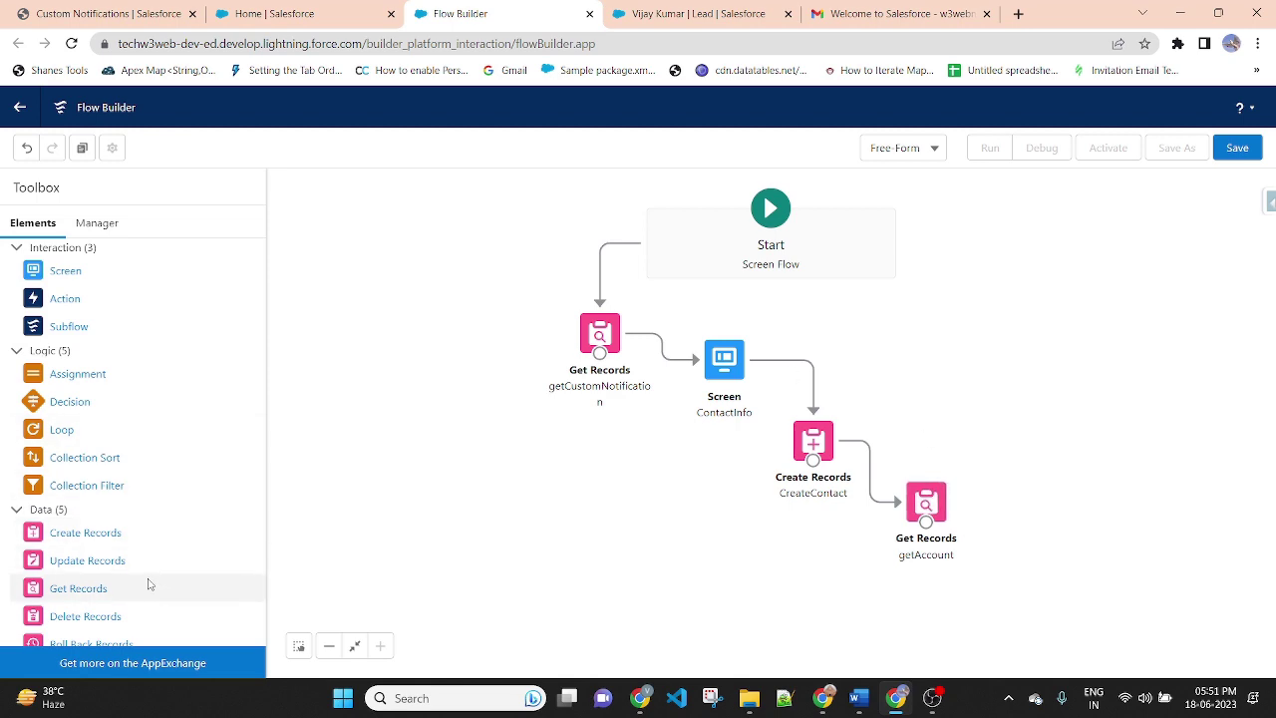
drag(78, 374, 1098, 478)
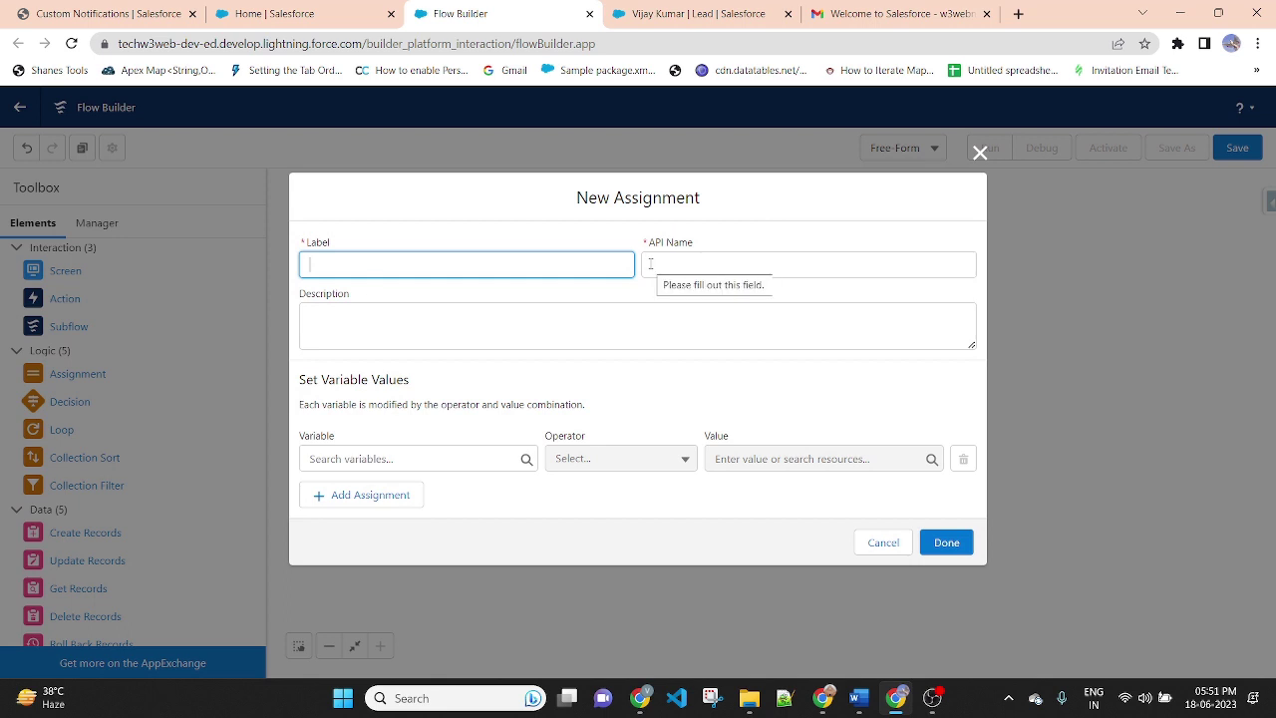
Step: Label the assignment assignOwner: customIds Add {!getAccount.OwnerId}
text(assign)
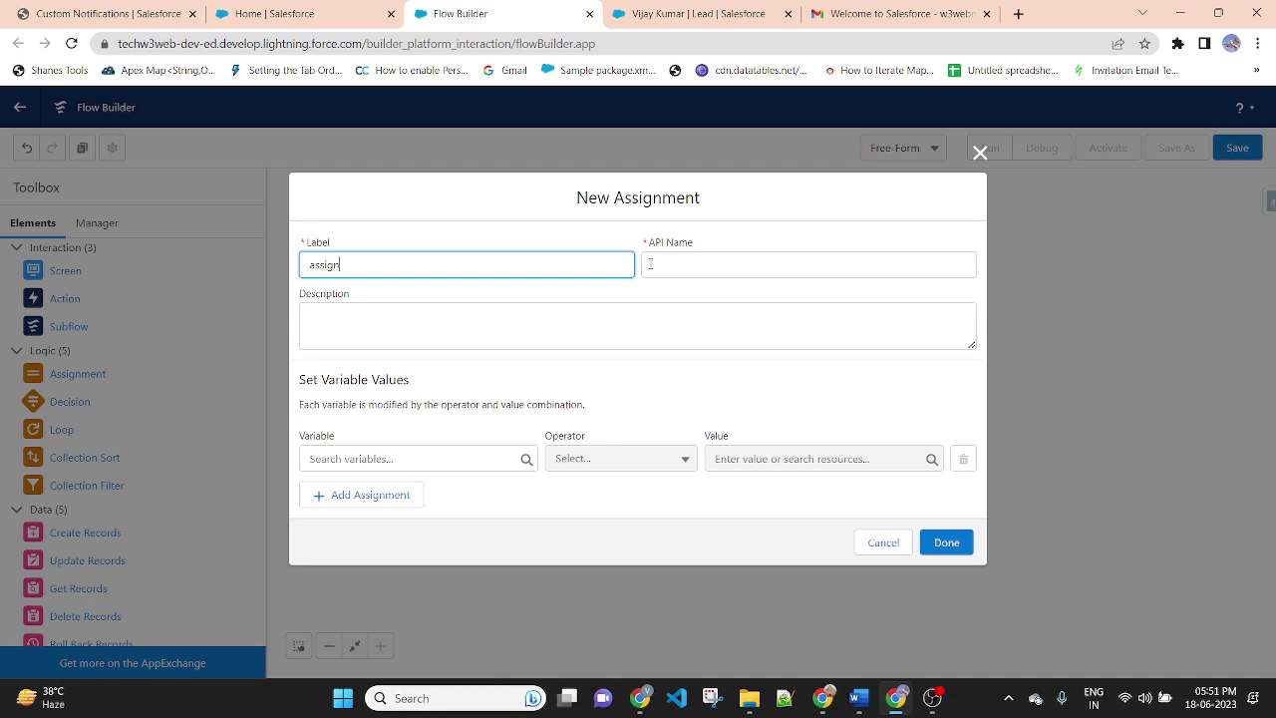
text(Owner)
click(564, 225)
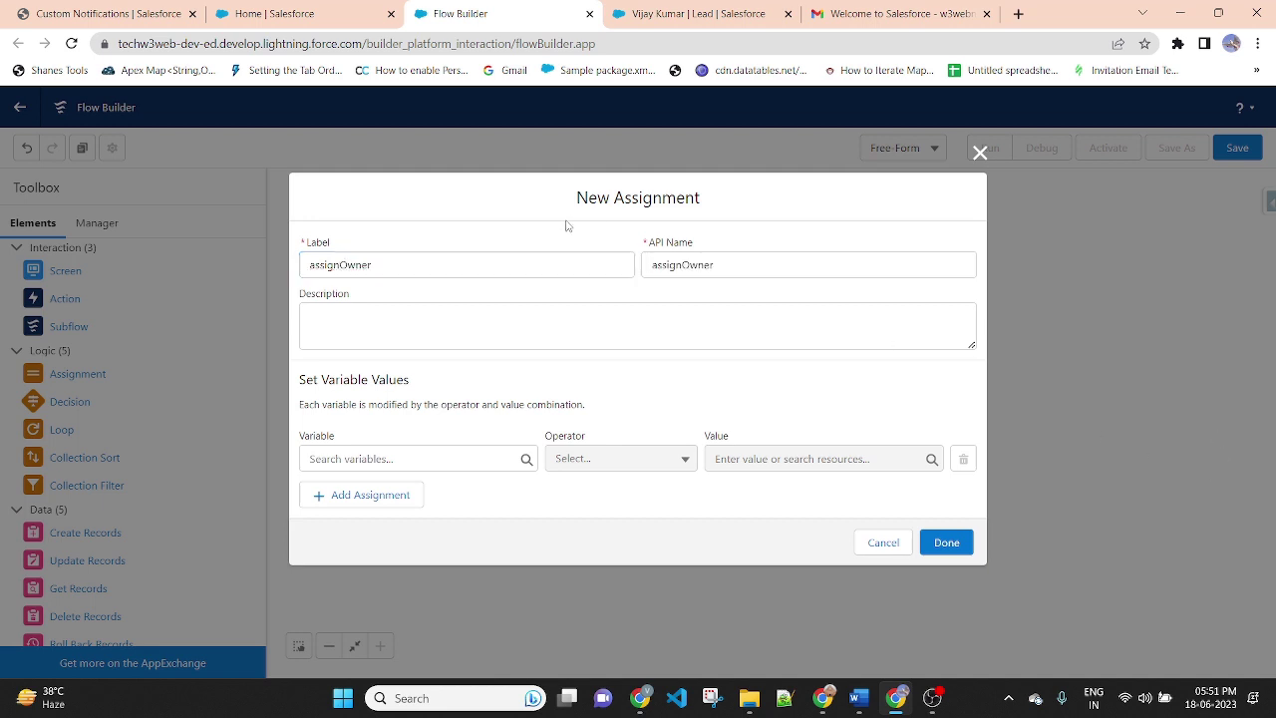
click(403, 459)
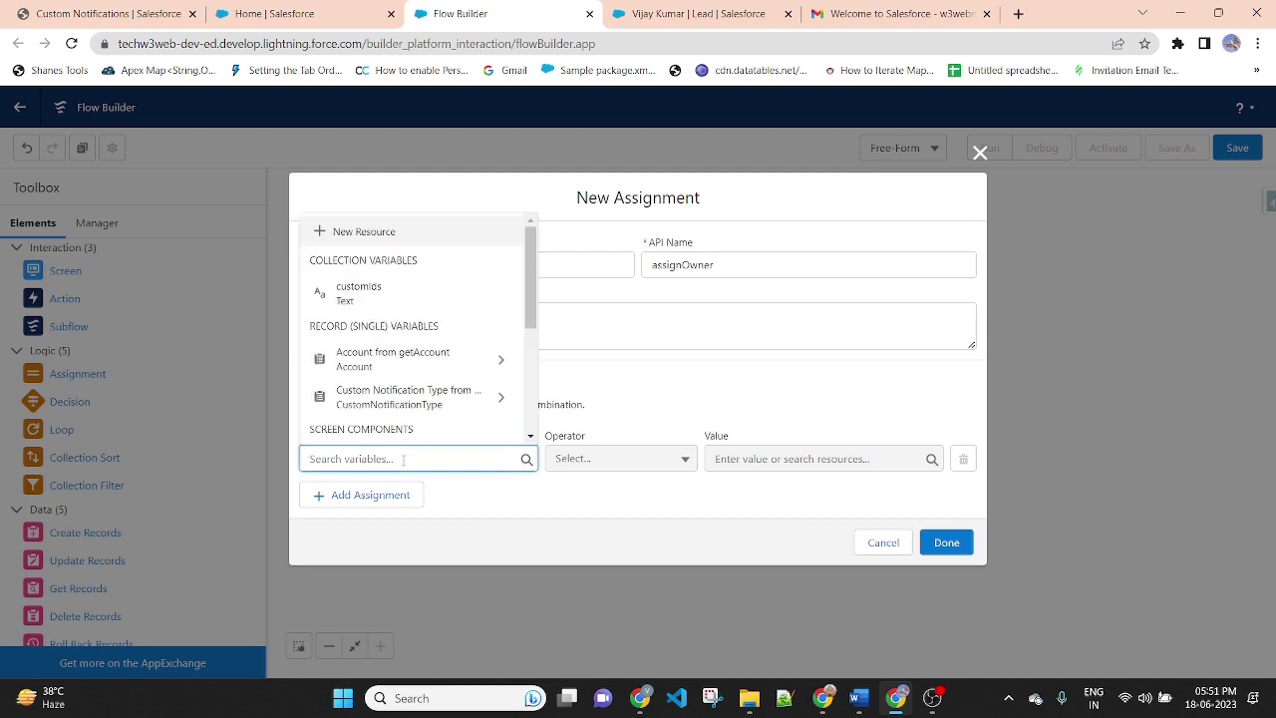
click(399, 292)
click(674, 465)
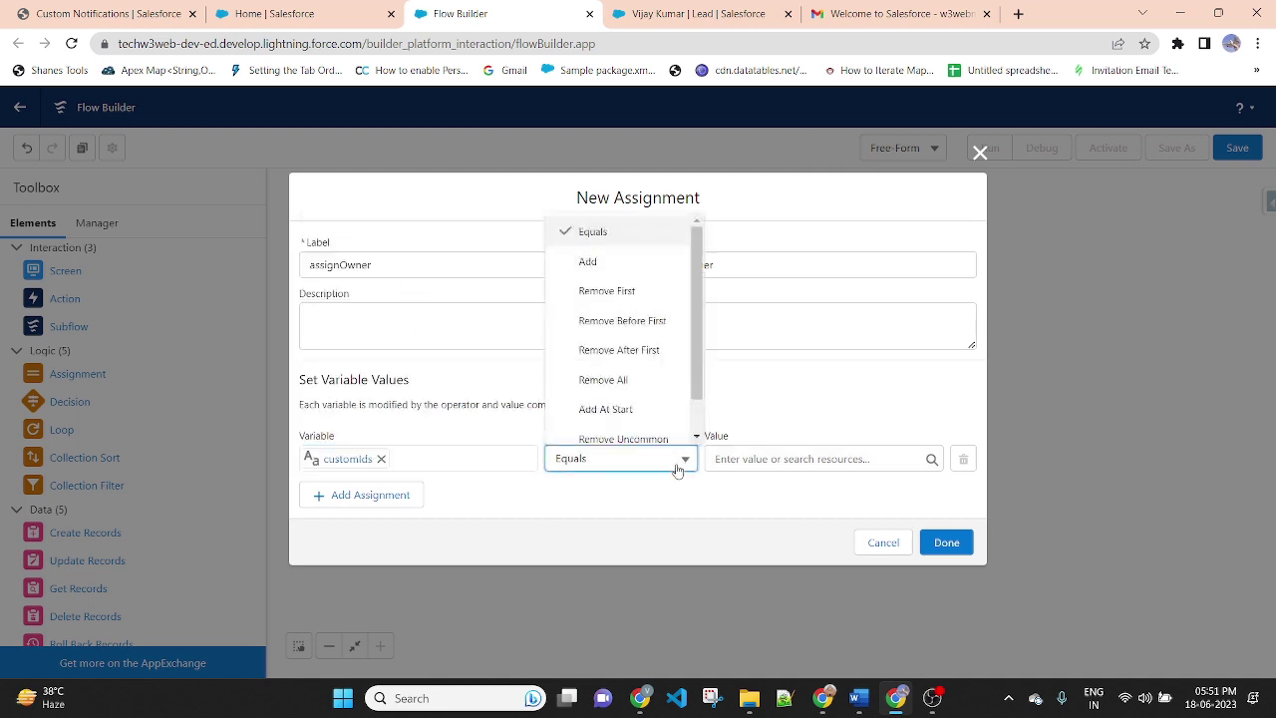
click(607, 264)
click(788, 458)
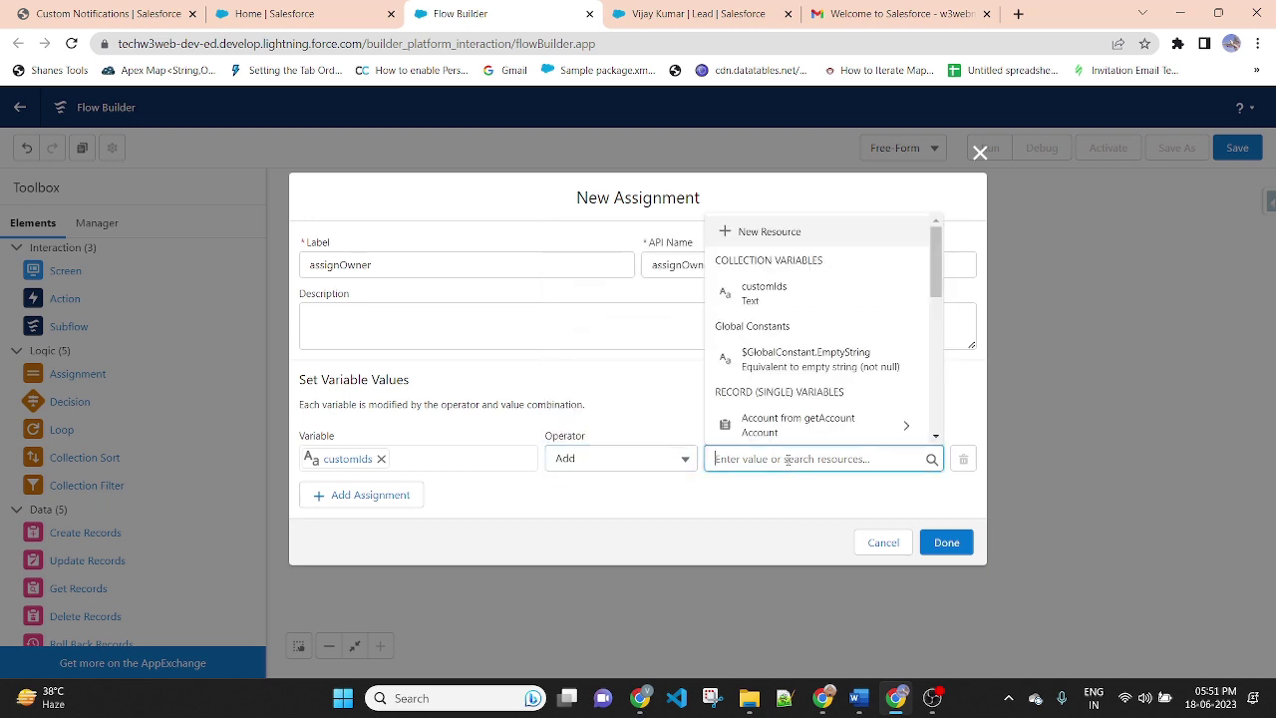
text(ge)
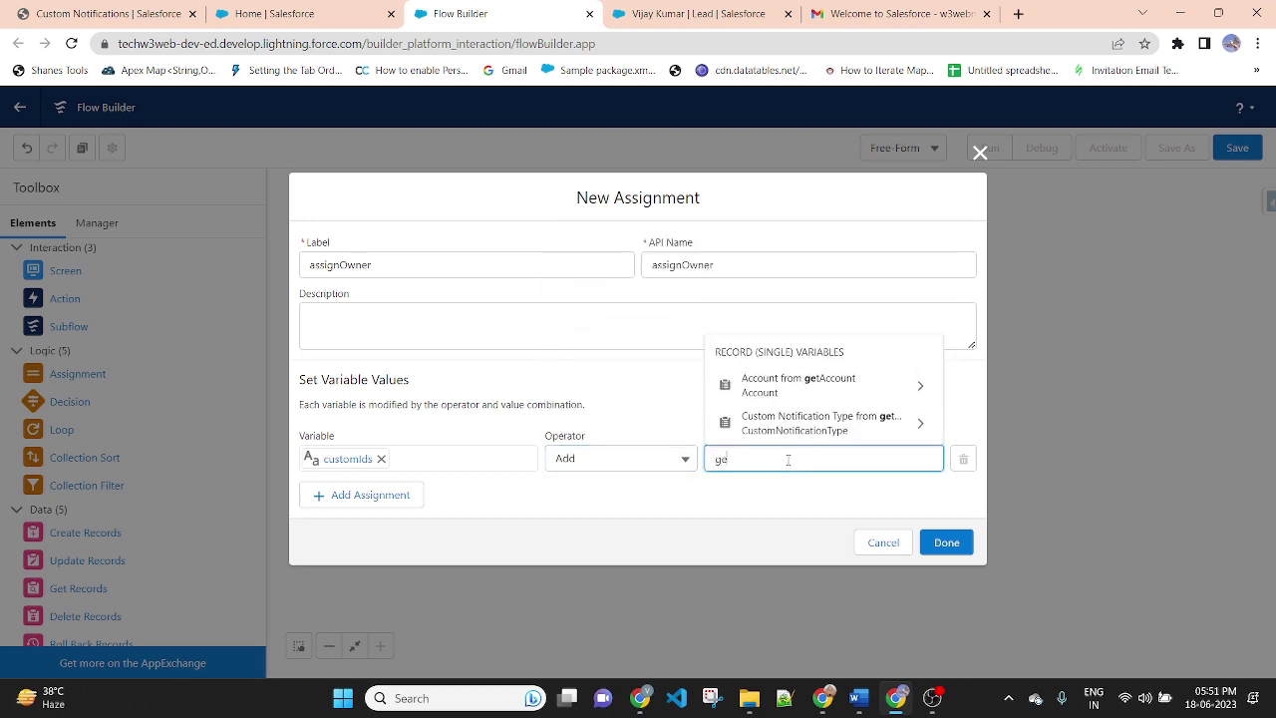
click(894, 389)
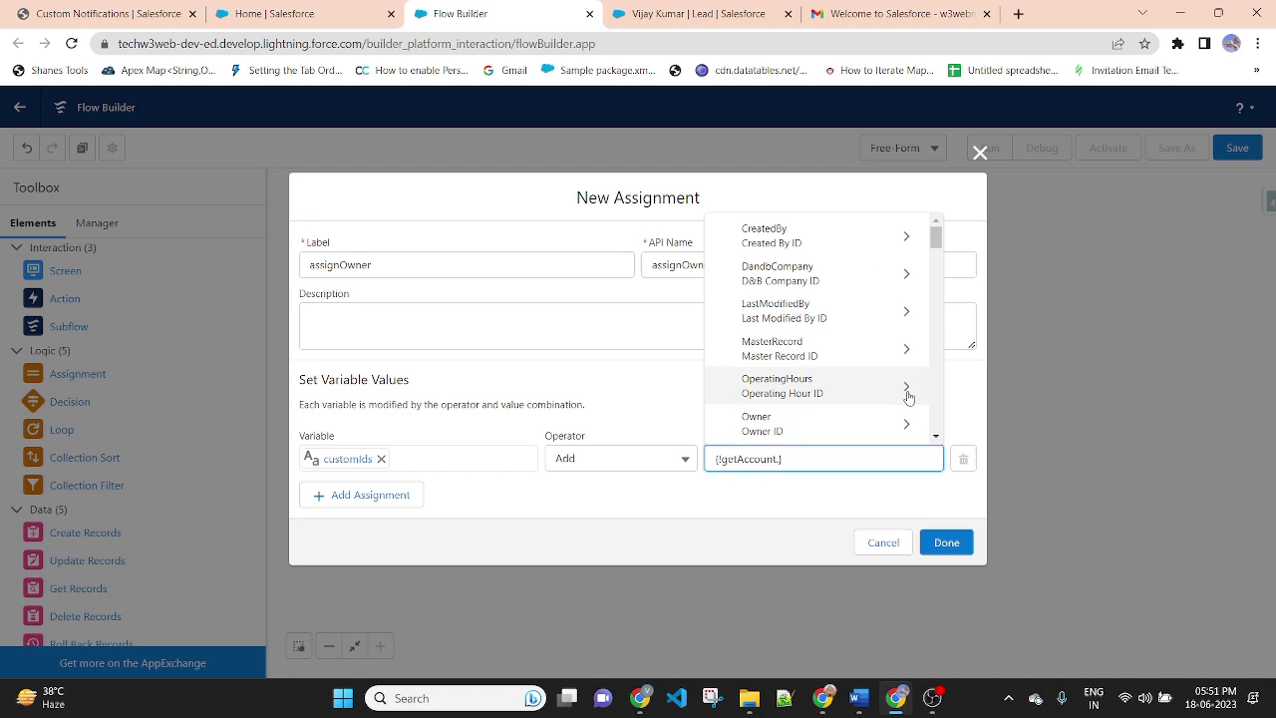
text(ow)
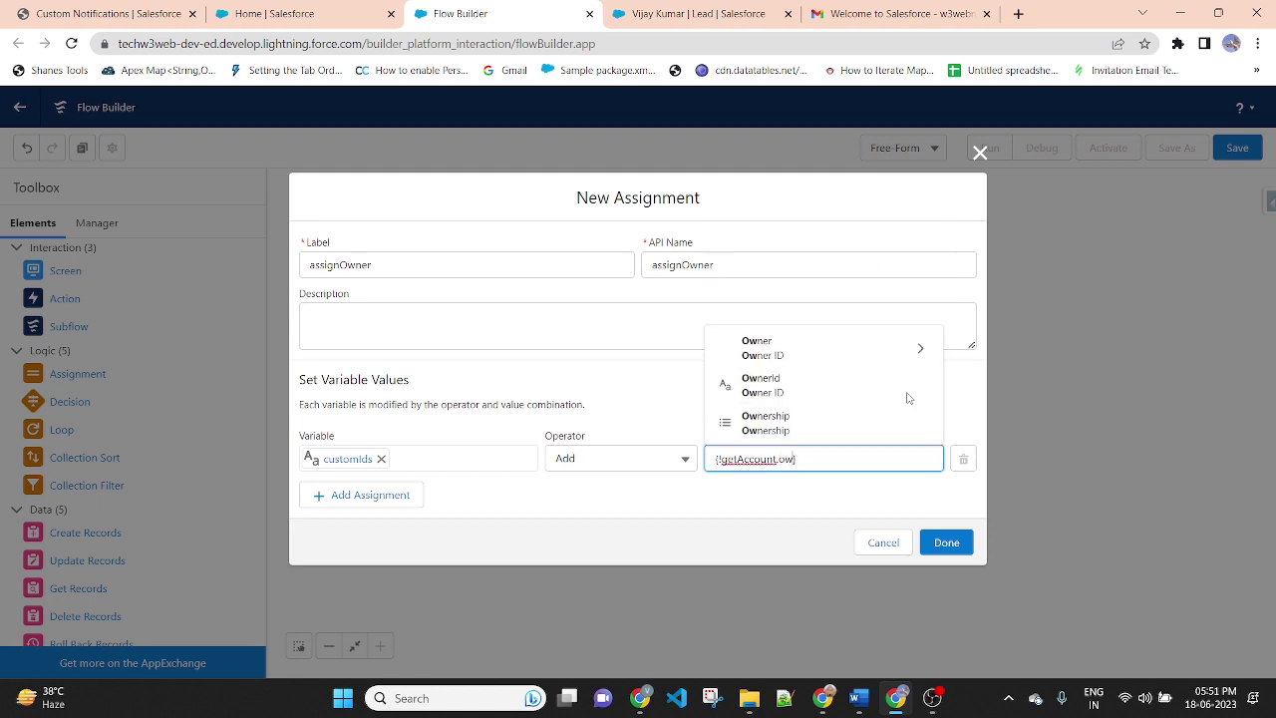
click(770, 389)
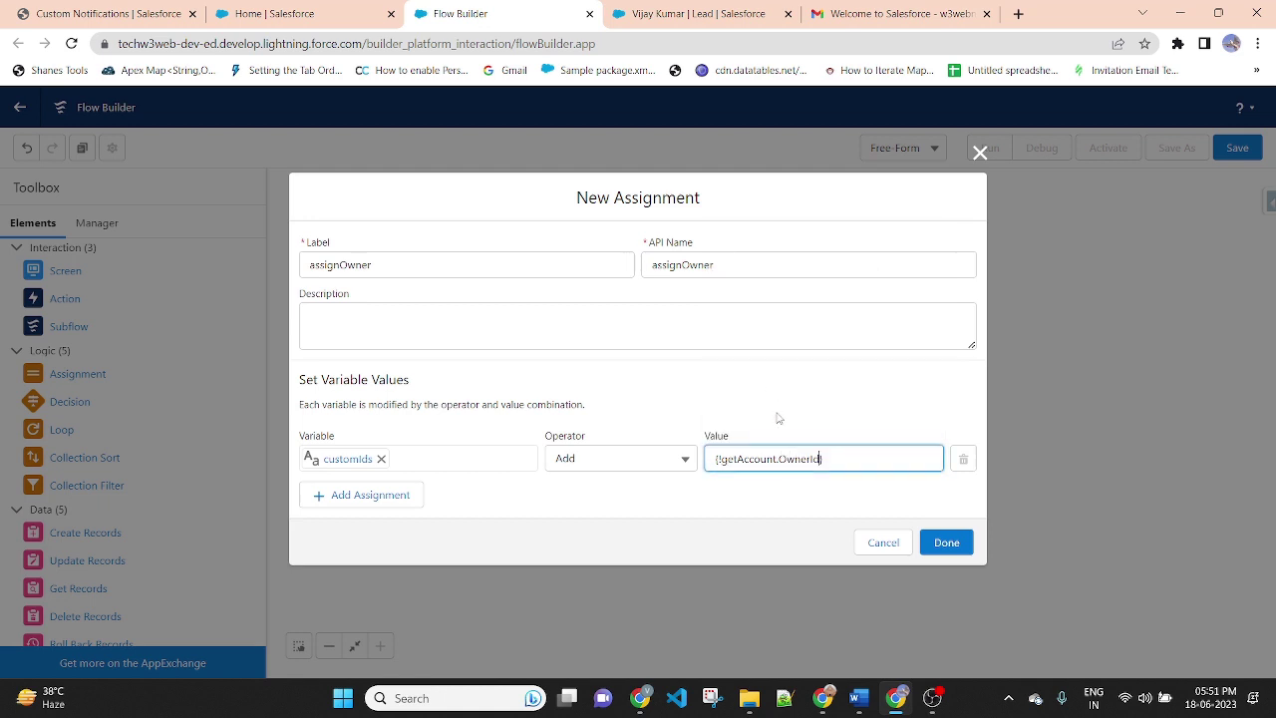
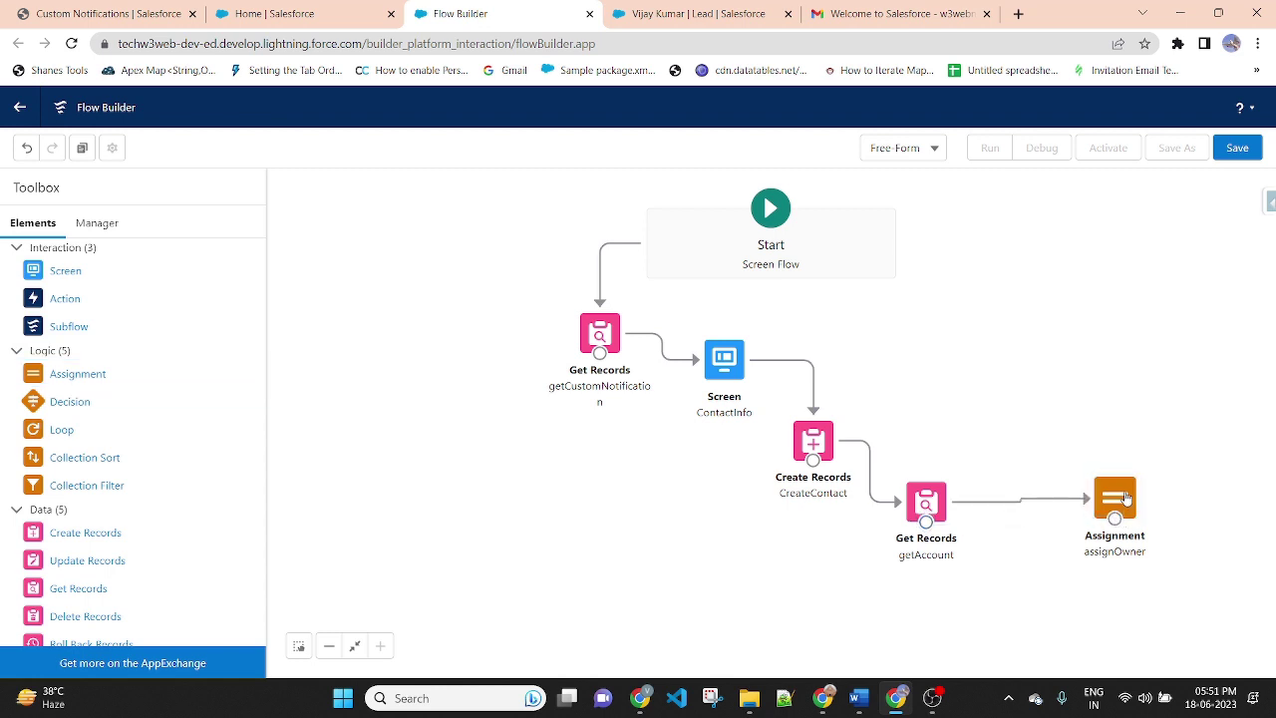
Step: Move assignOwner closer to getAccount, then add an Action filtered to the Notifications category
drag(1119, 519, 1049, 535)
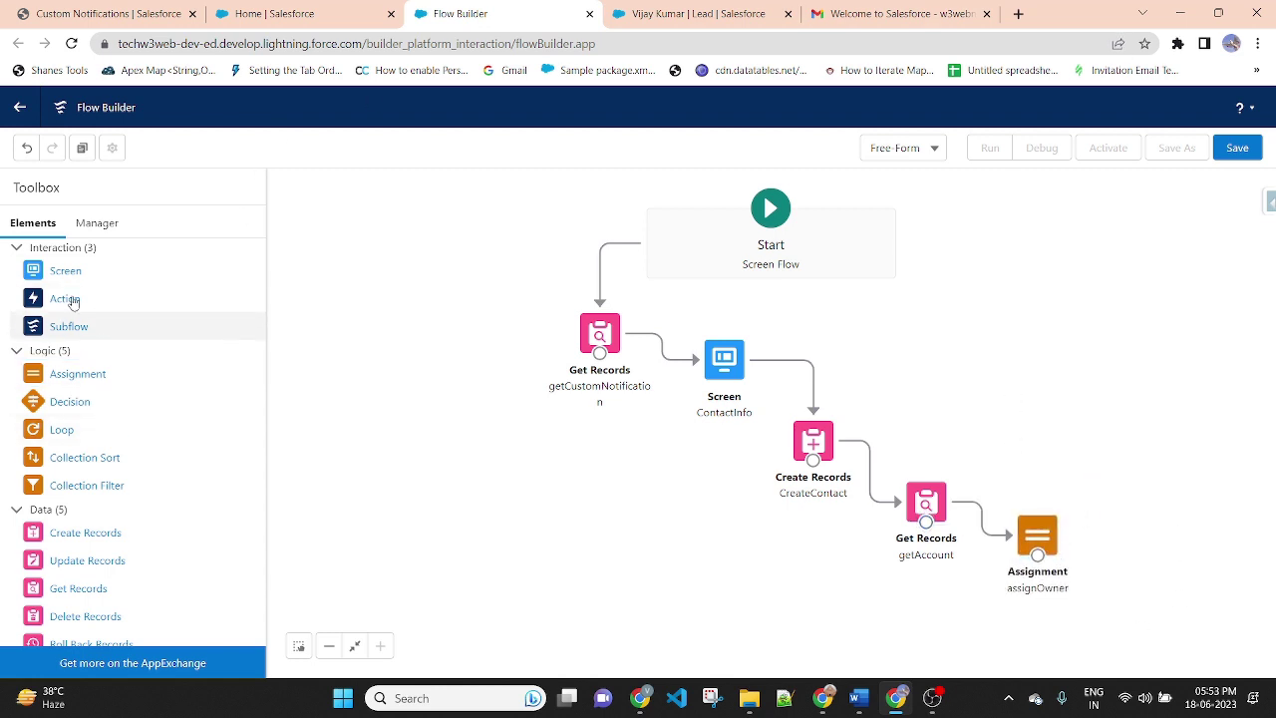
drag(66, 299, 1145, 504)
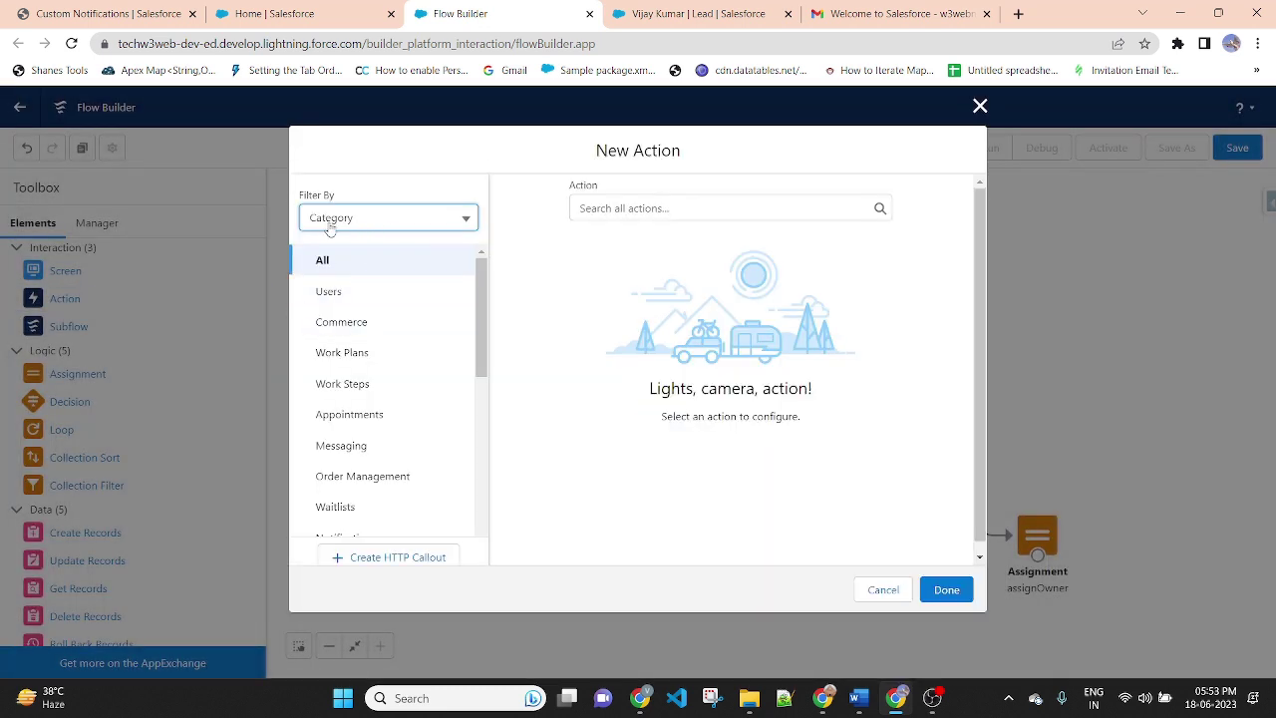
click(405, 458)
scroll(406, 458, down, 1)
scroll(405, 457, down, 3)
scroll(416, 492, up, 2)
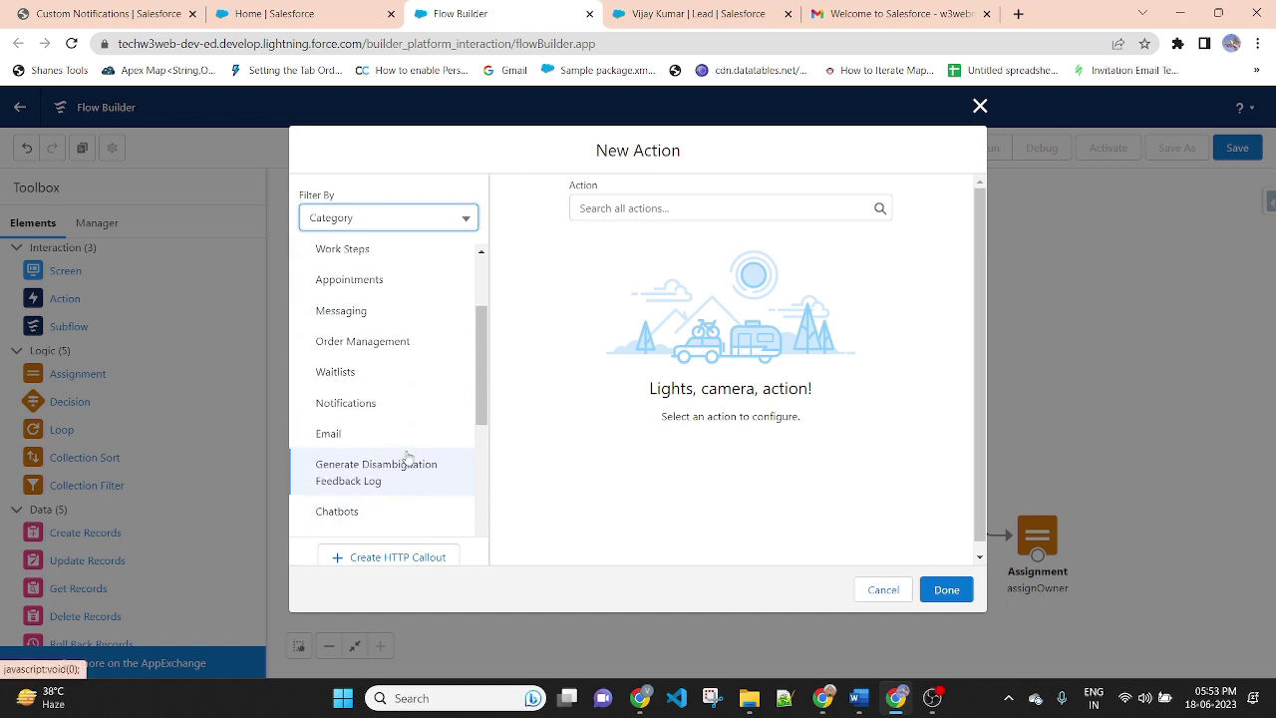
click(349, 465)
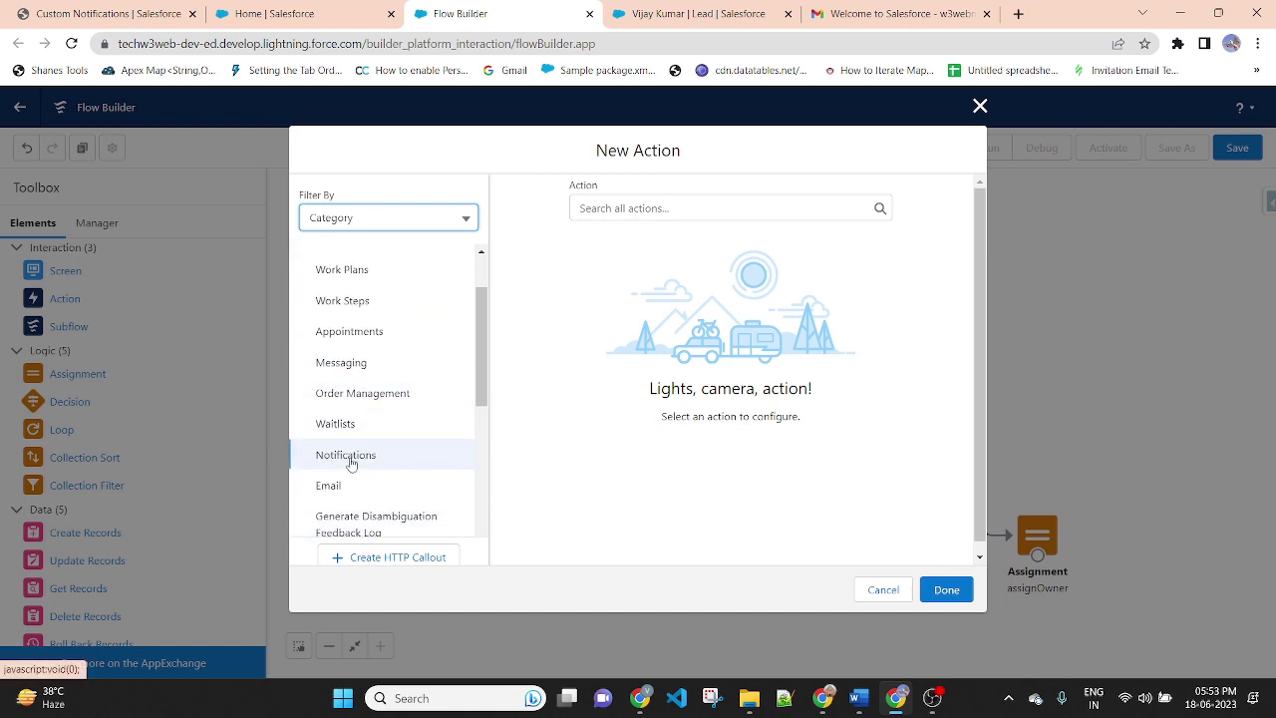
click(350, 463)
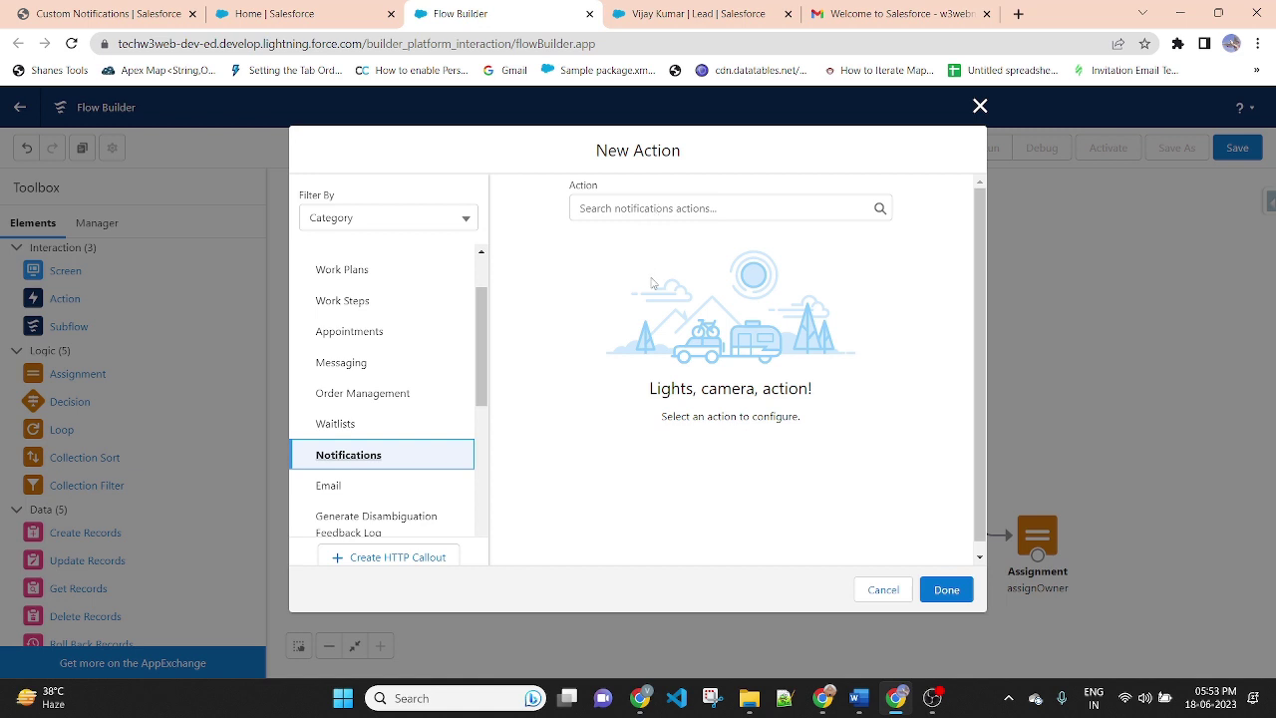
Step: Choose Send Custom Notification and label it customNotification so the API name fills in
click(707, 208)
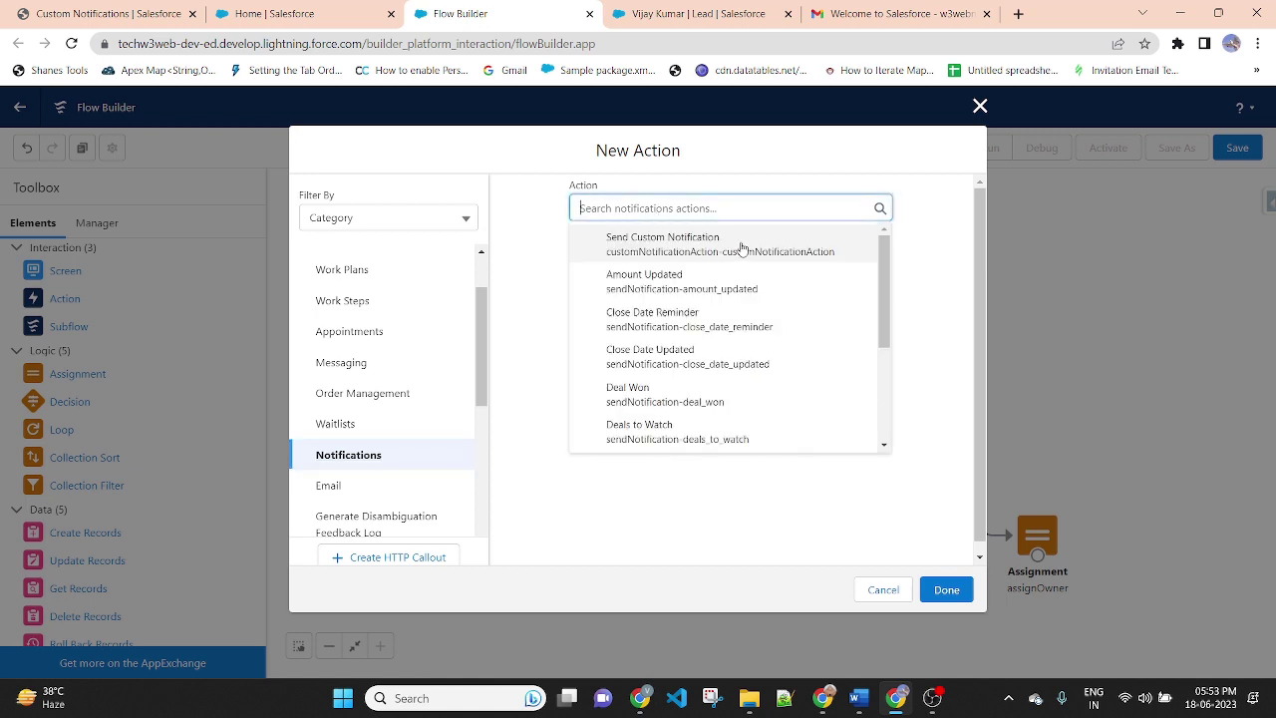
click(741, 249)
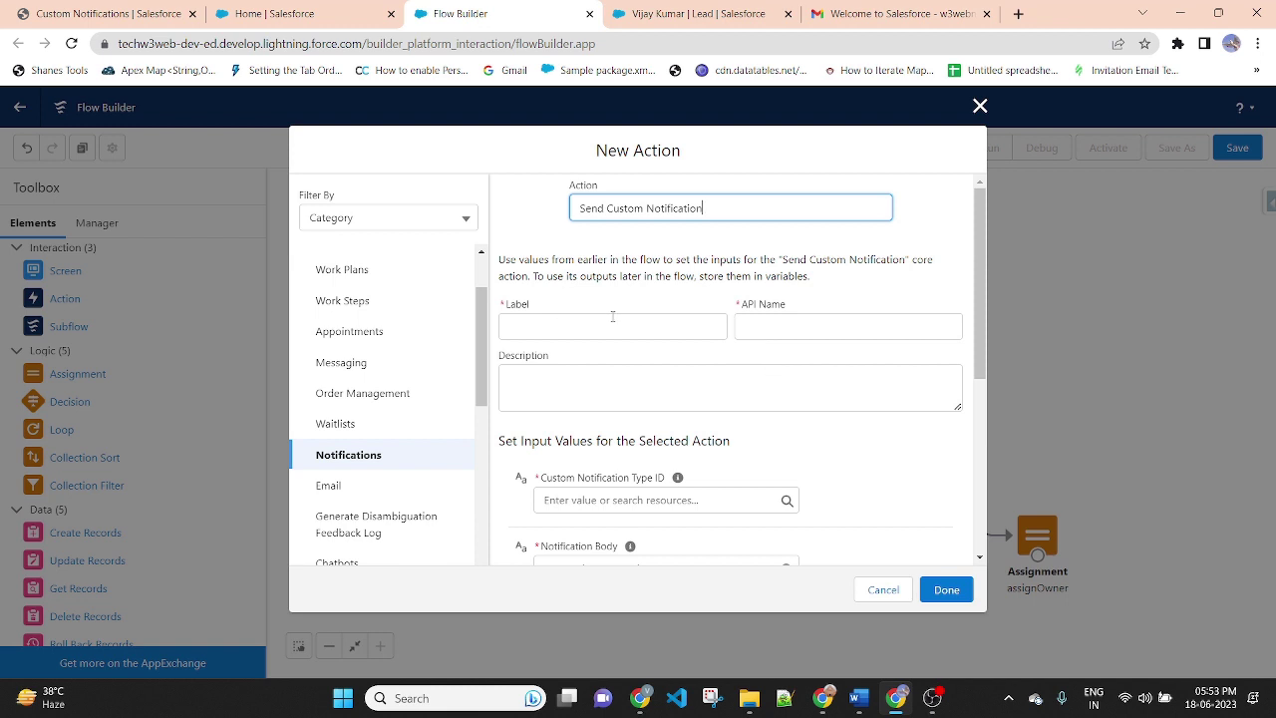
click(579, 325)
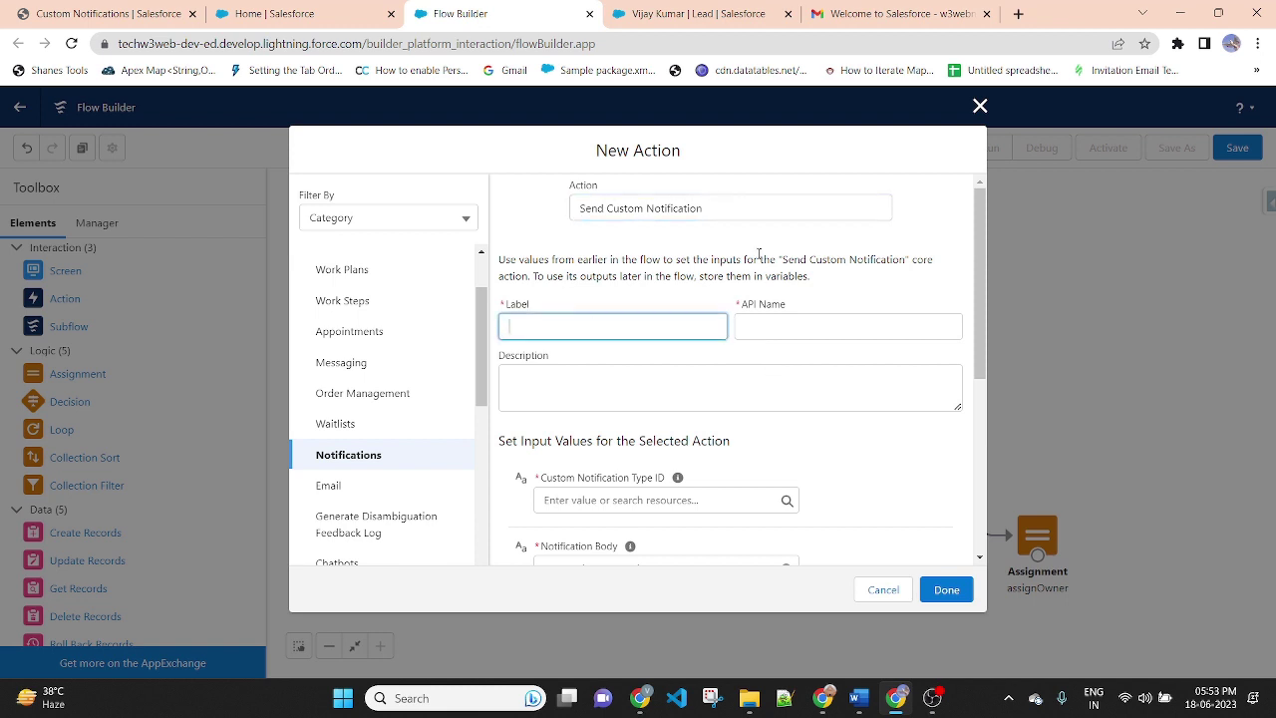
text(customNotification)
click(801, 267)
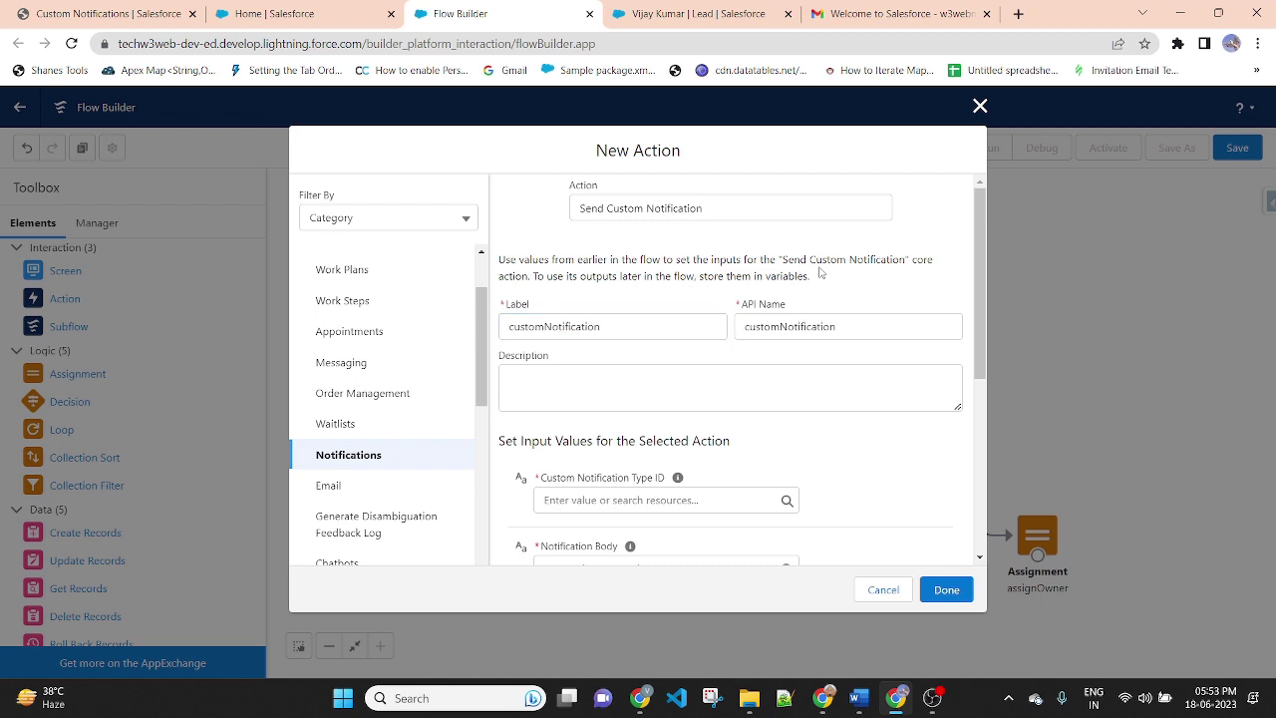
Step: Set the Custom Notification Type ID to the getCustomNotification record's Id, {!getCustomNotification.Id}
scroll(794, 436, down, 1)
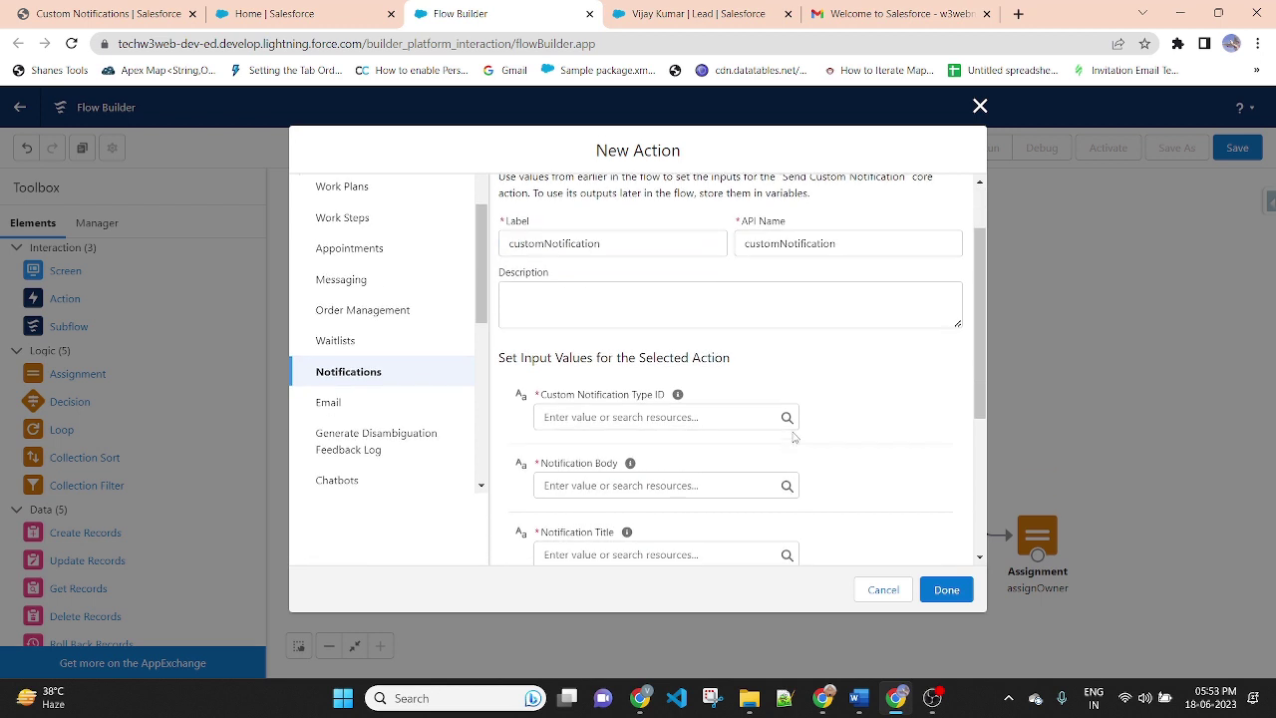
click(658, 418)
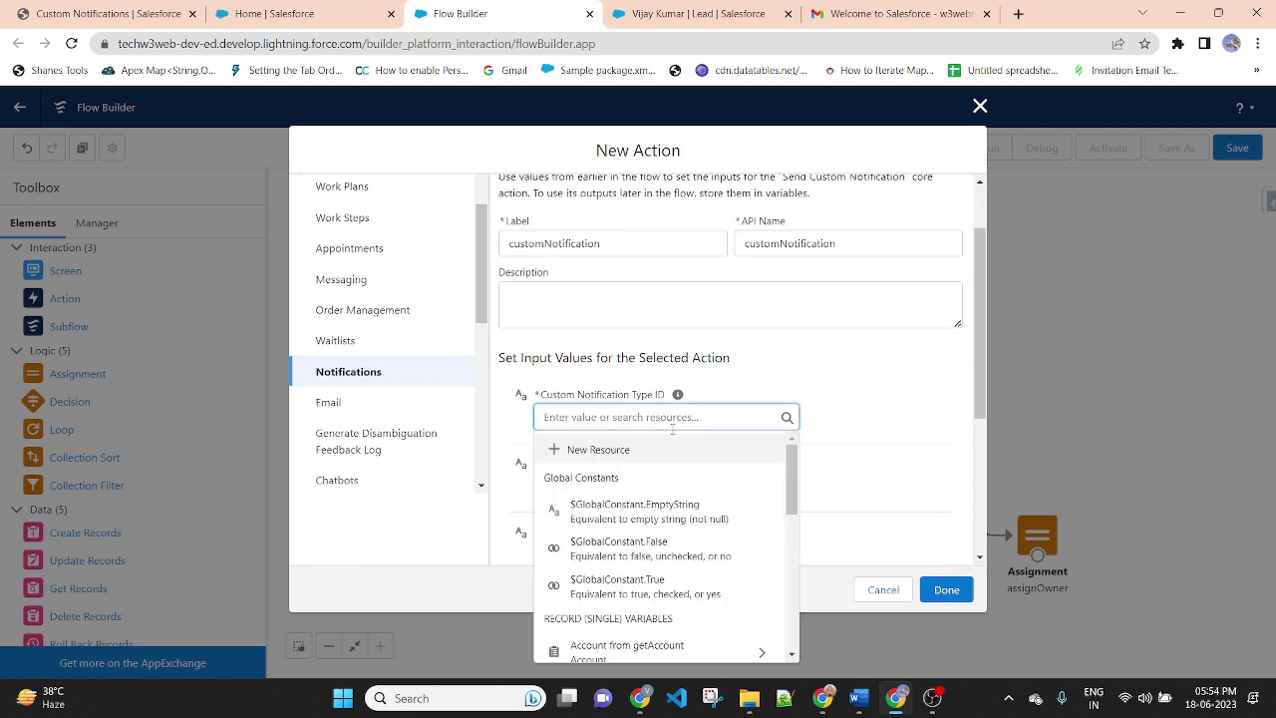
text(!)
key(BackSpace)
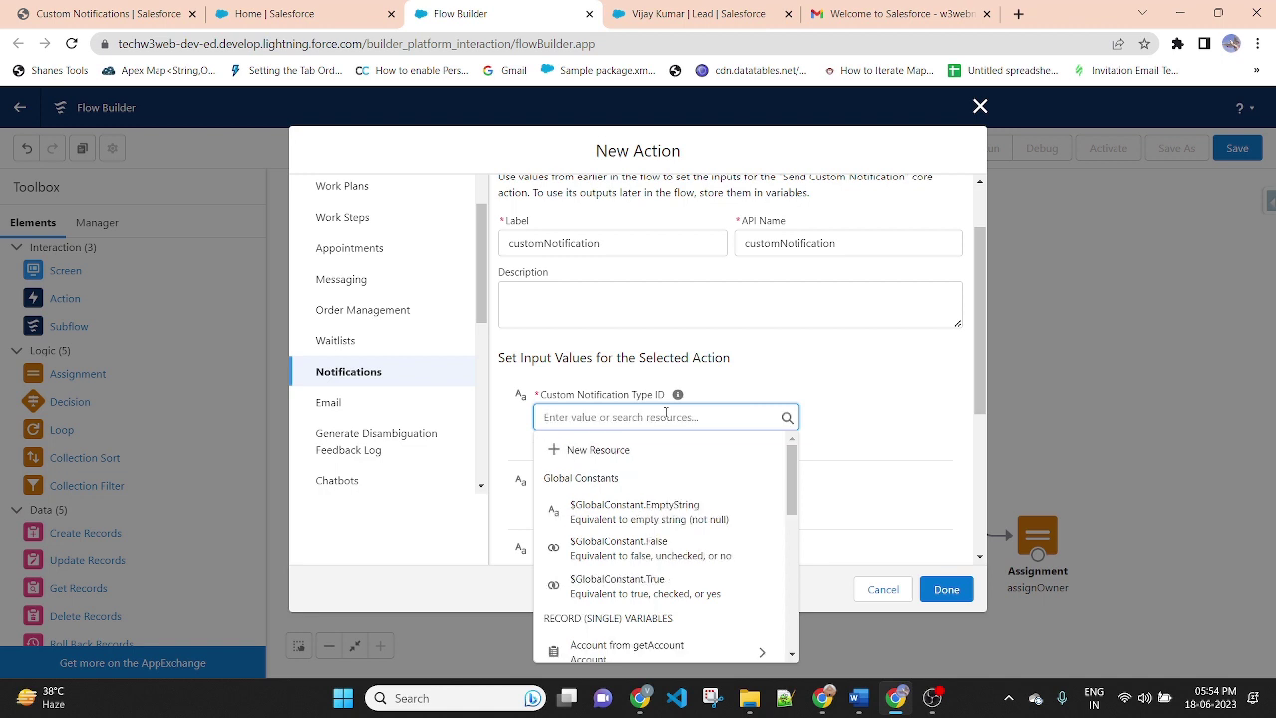
text(get)
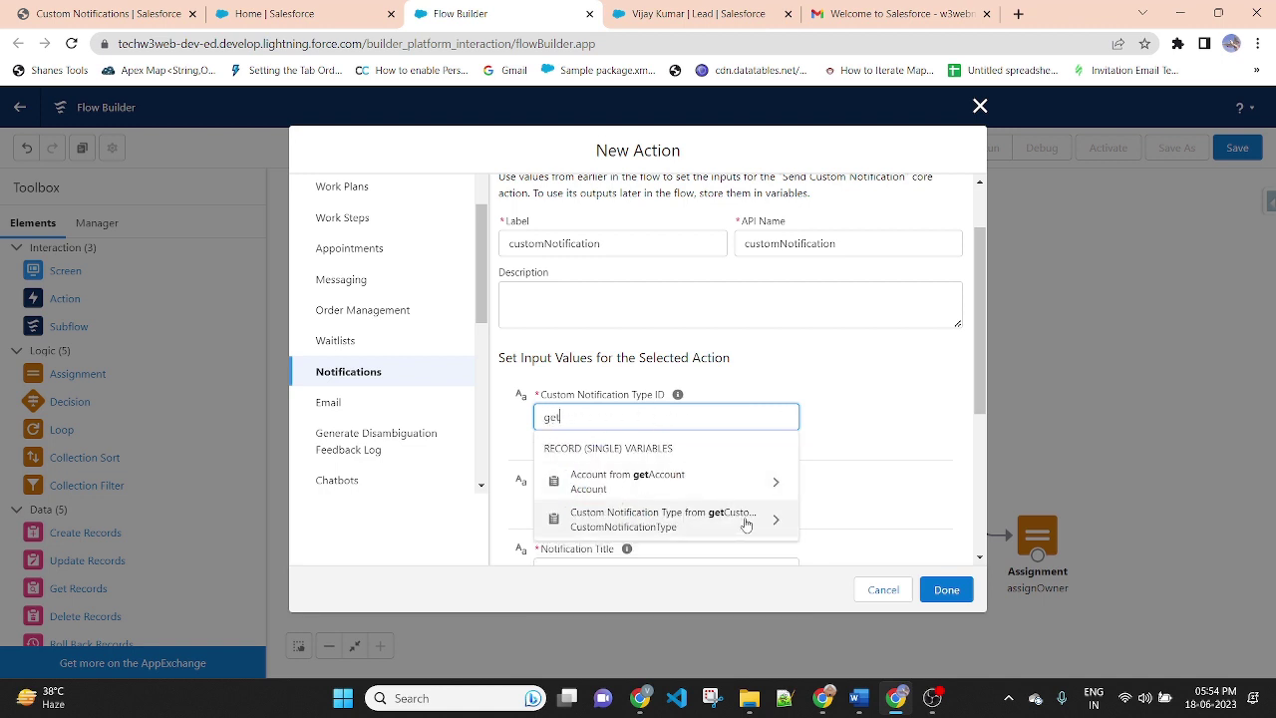
click(748, 520)
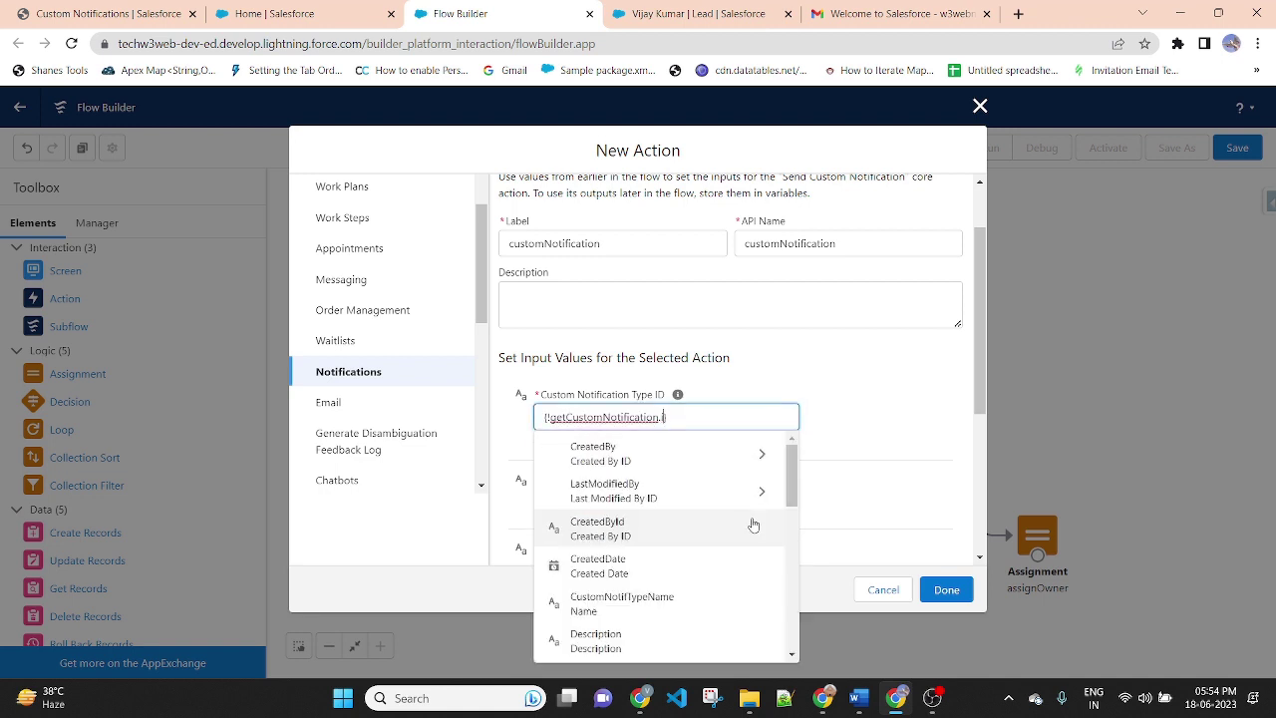
text(I)
key(BackSpace)
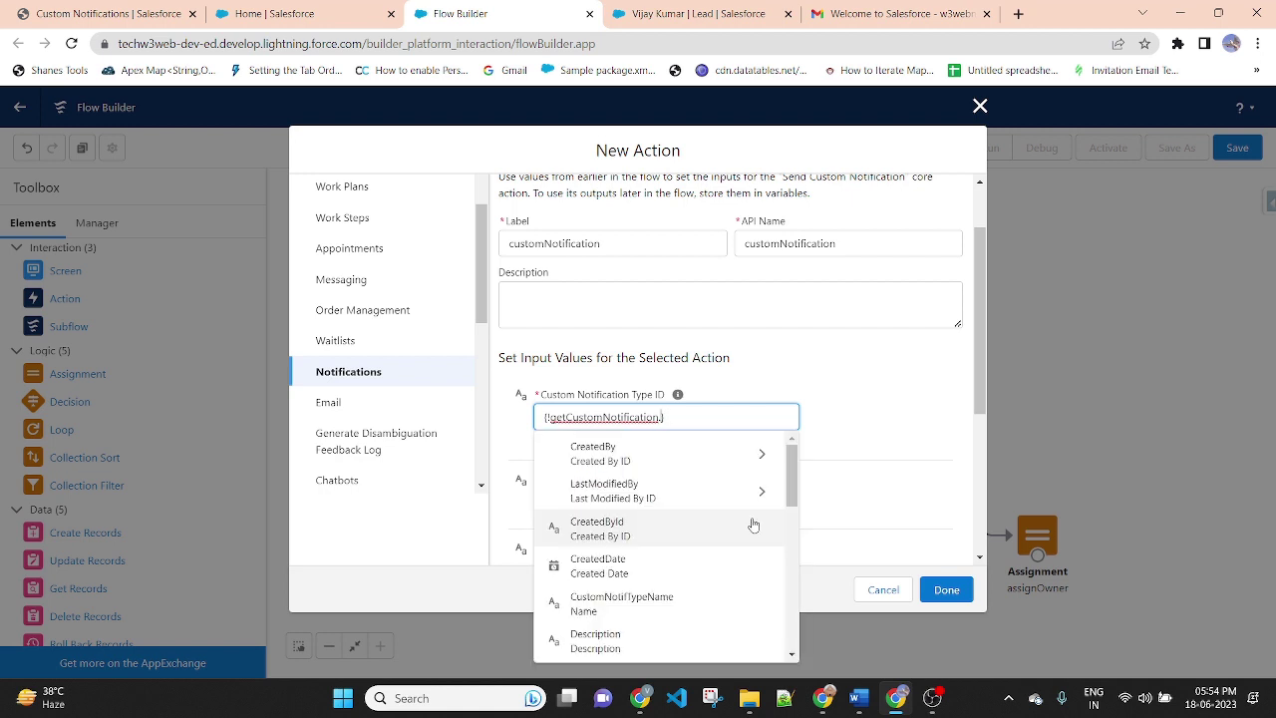
scroll(698, 558, down, 3)
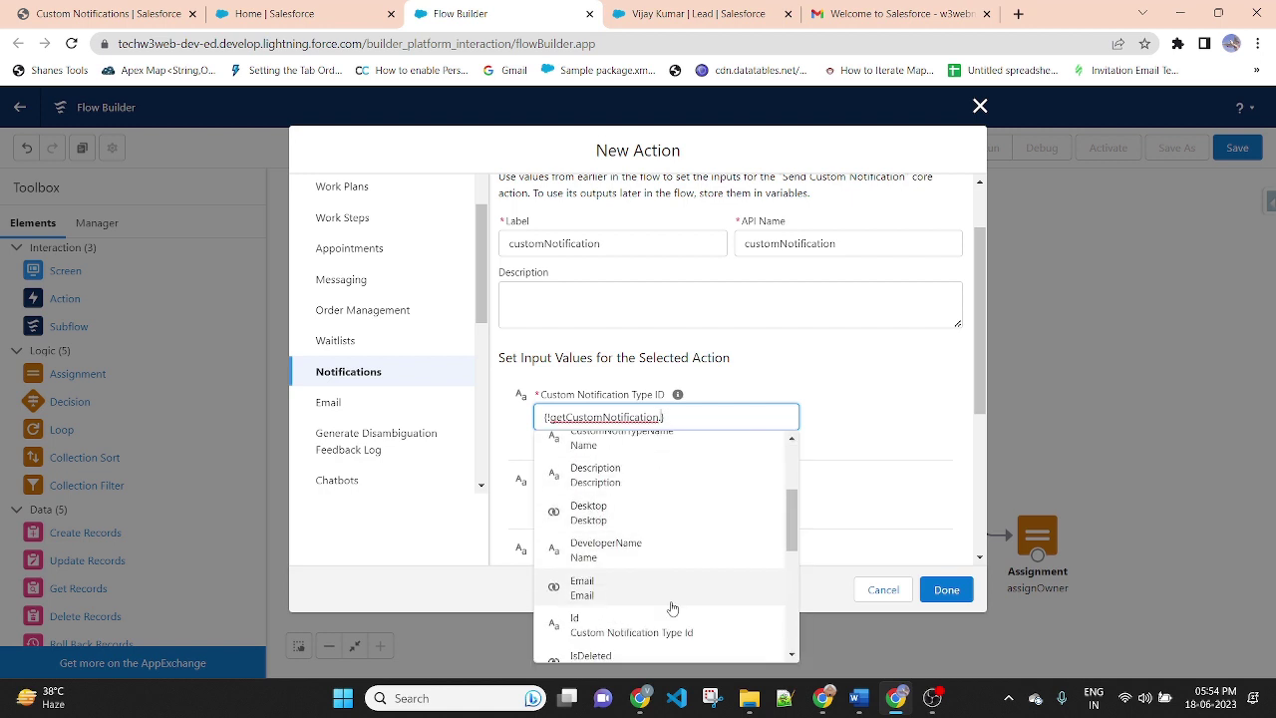
scroll(649, 577, down, 2)
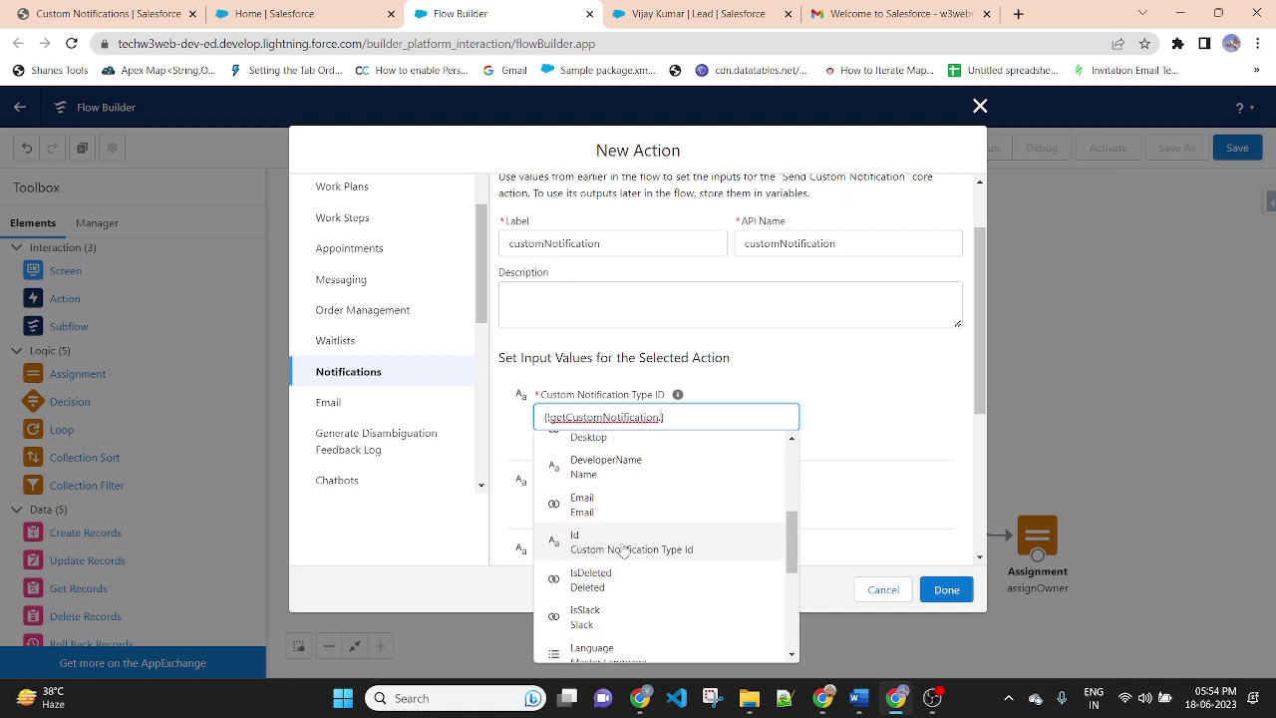
click(618, 541)
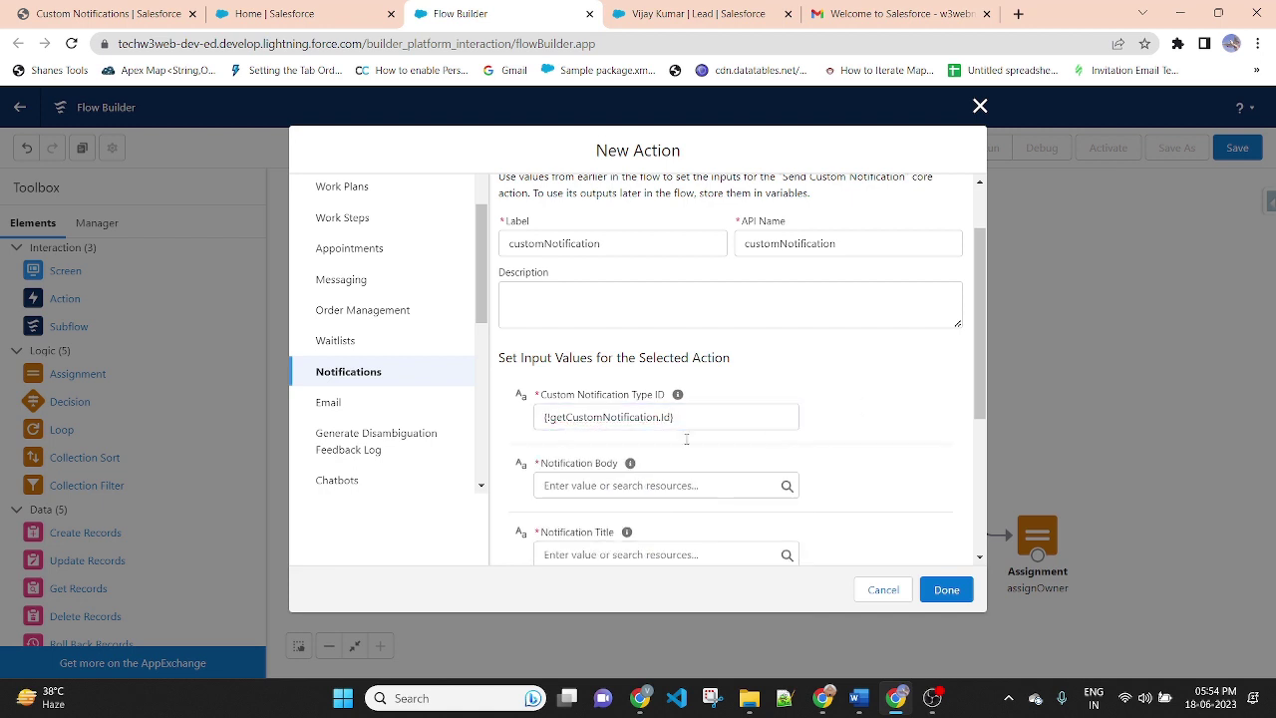
Step: Create a new Text Template resource named bodyNotification for the Notification Body
click(654, 485)
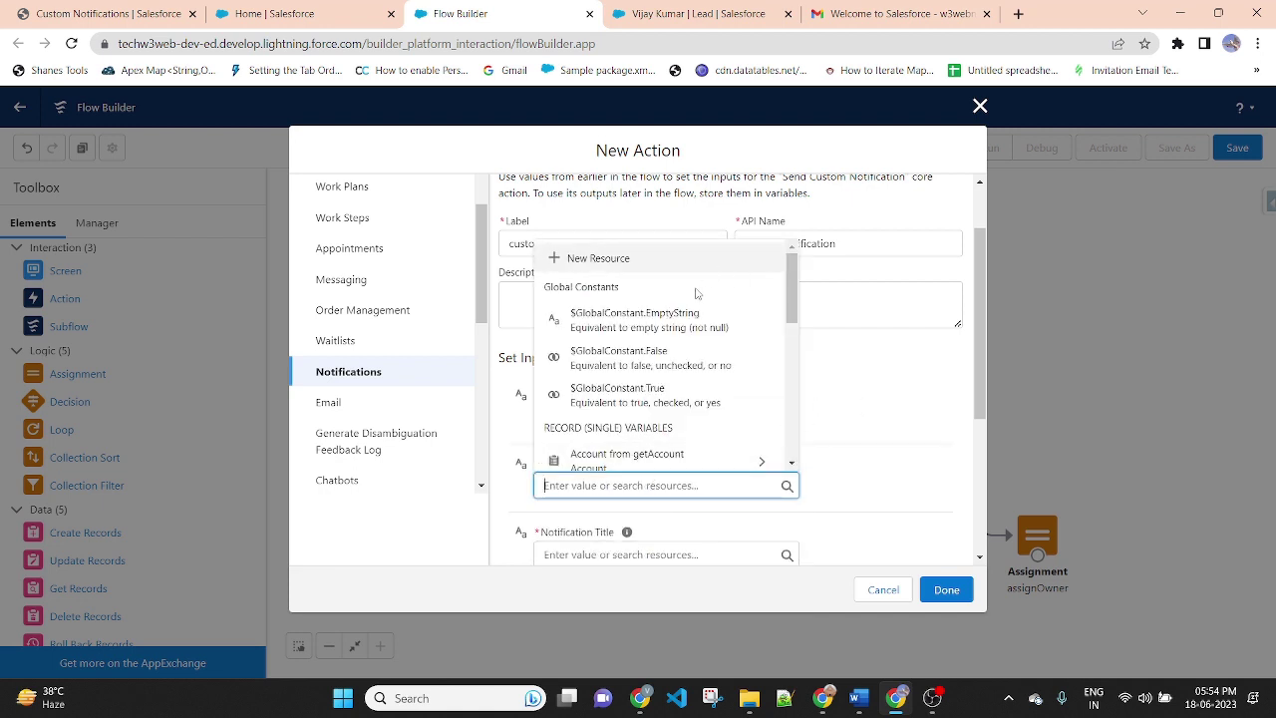
click(599, 259)
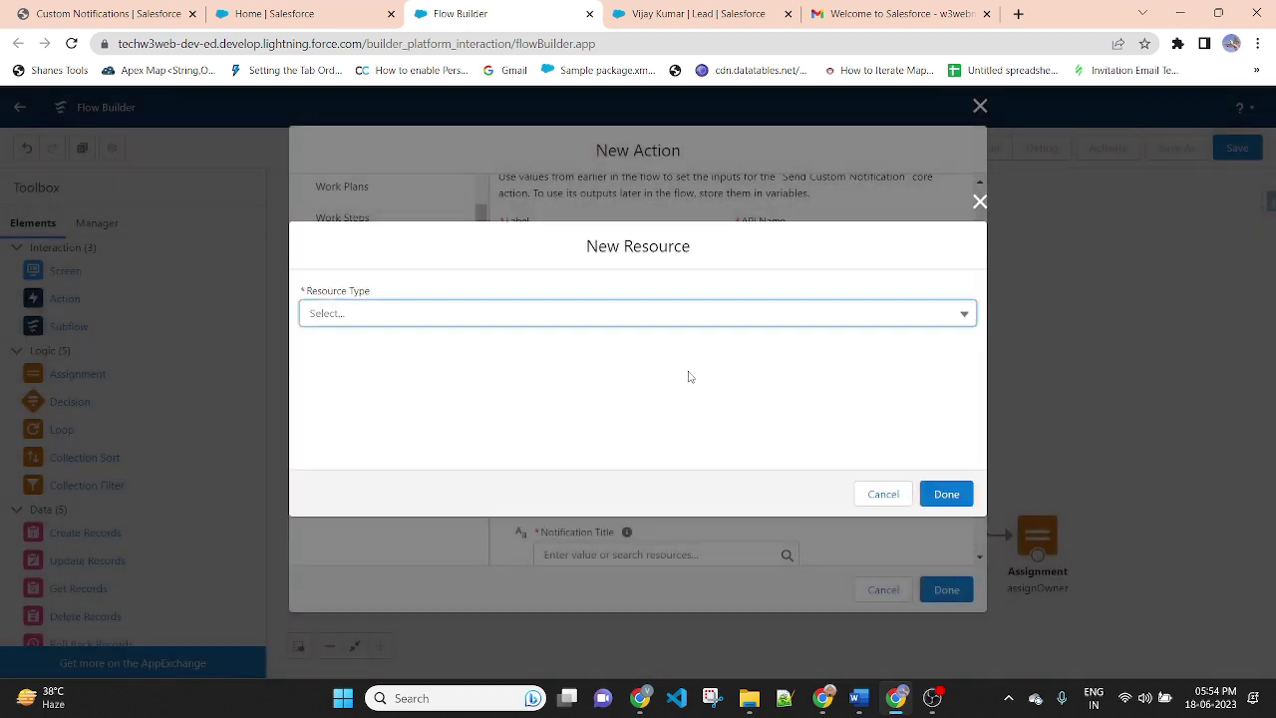
click(502, 321)
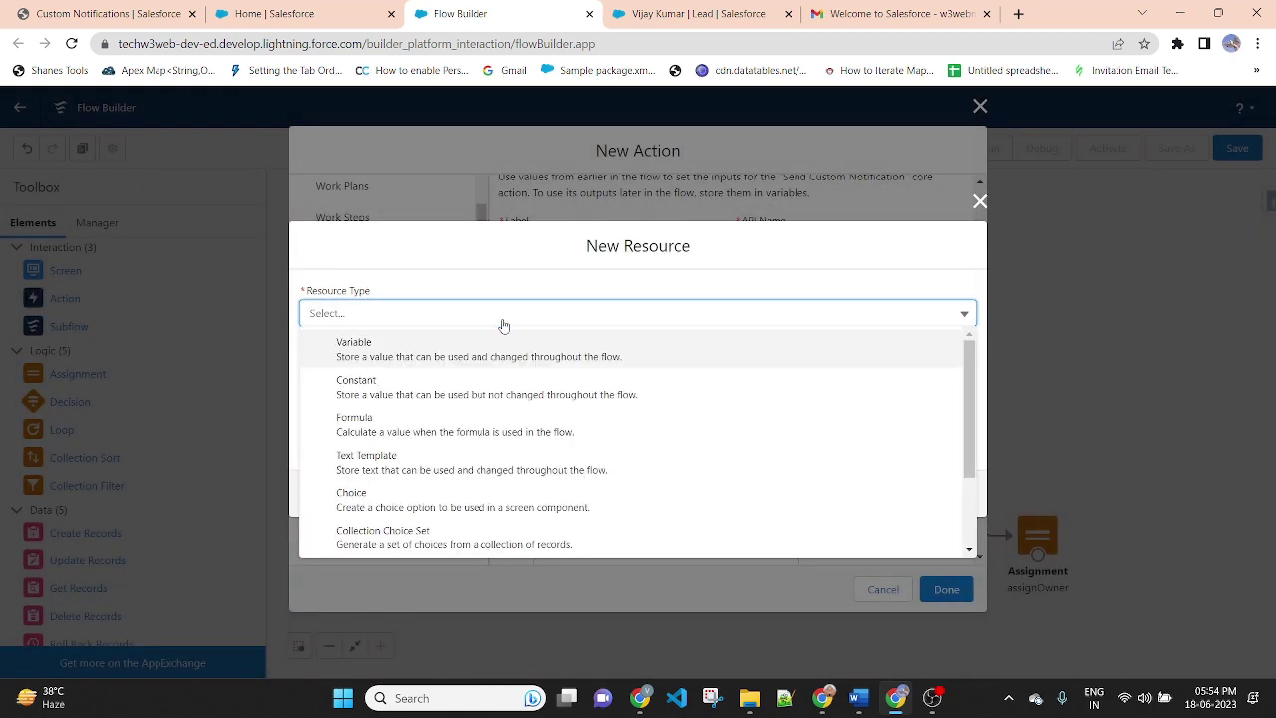
click(400, 475)
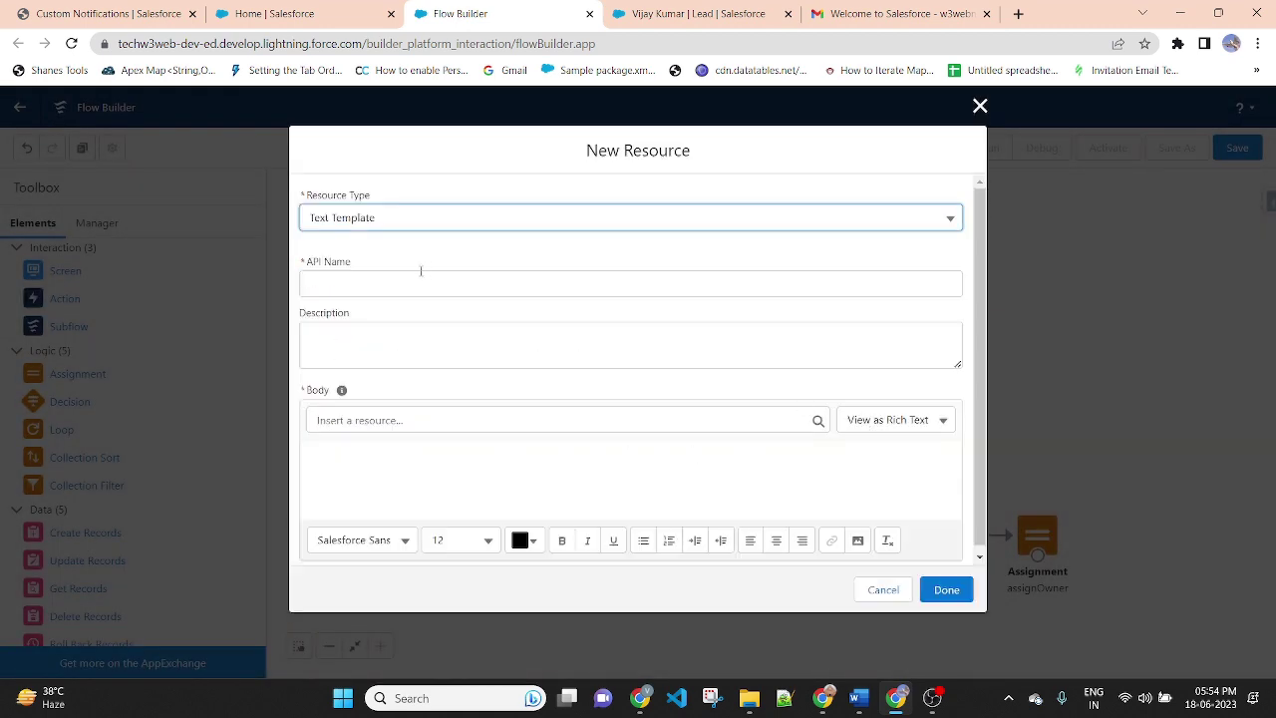
click(356, 278)
text(bo)
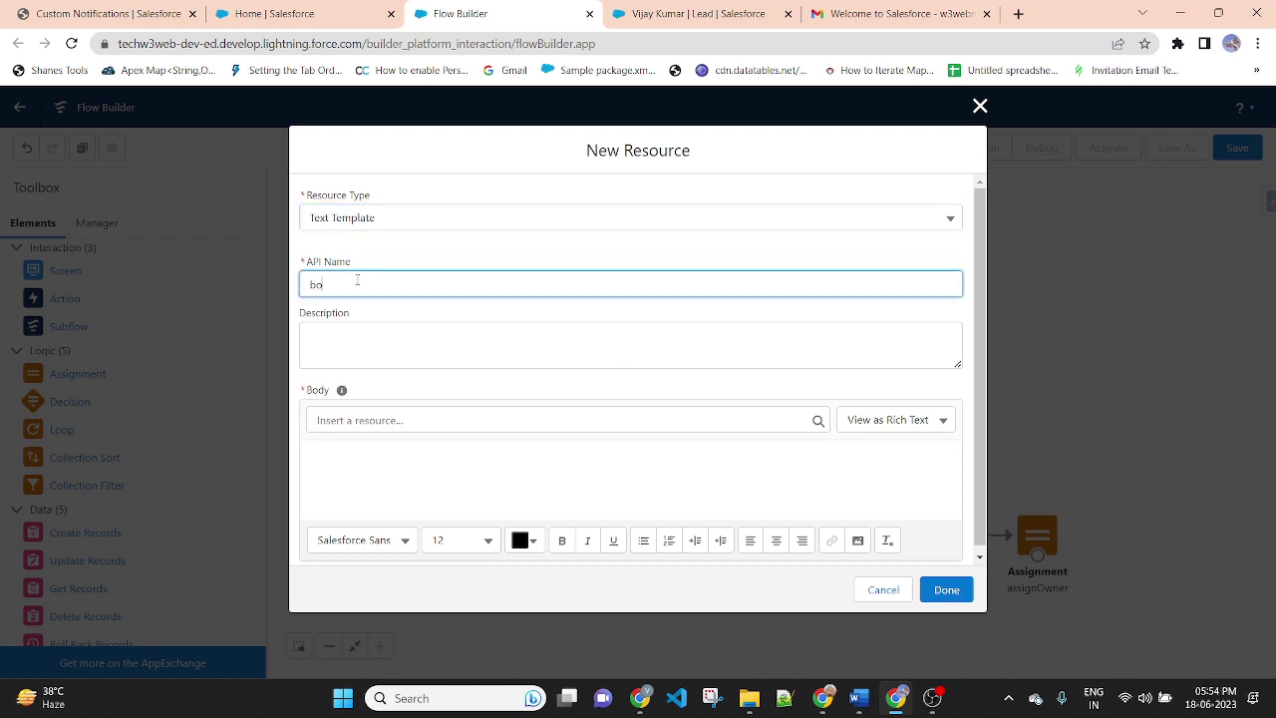
text(dyNotification)
click(429, 219)
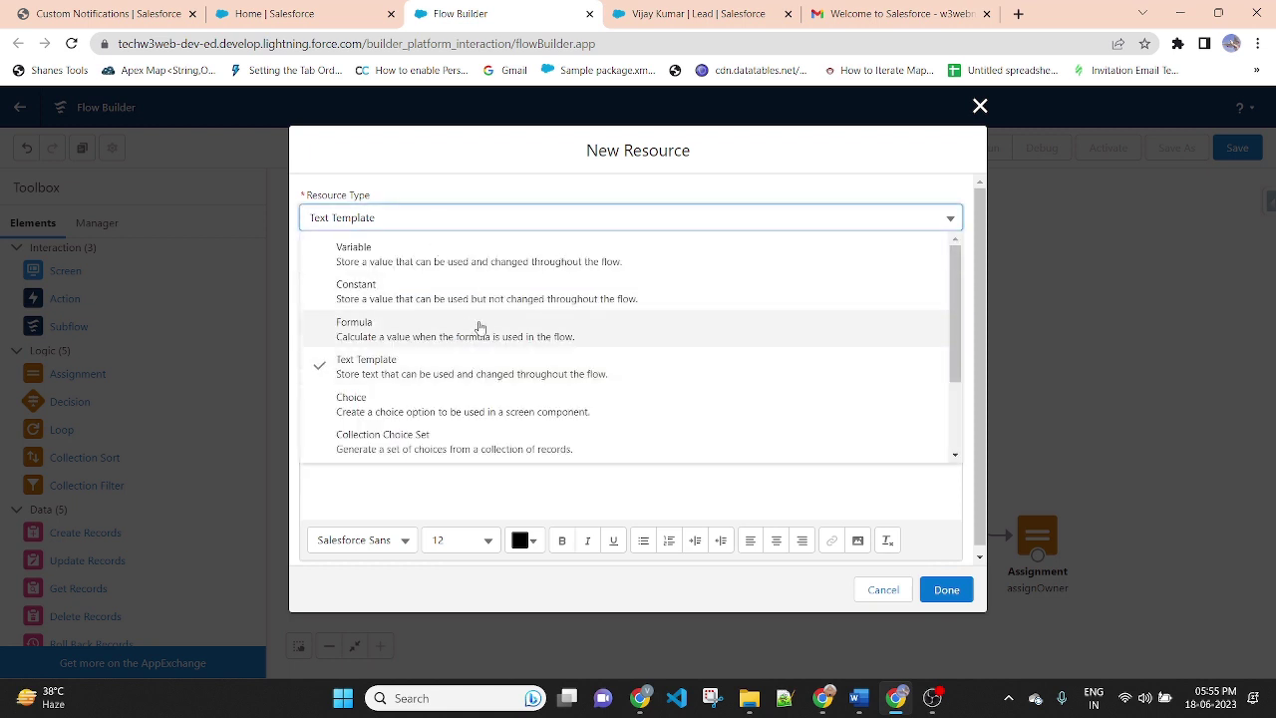
click(346, 263)
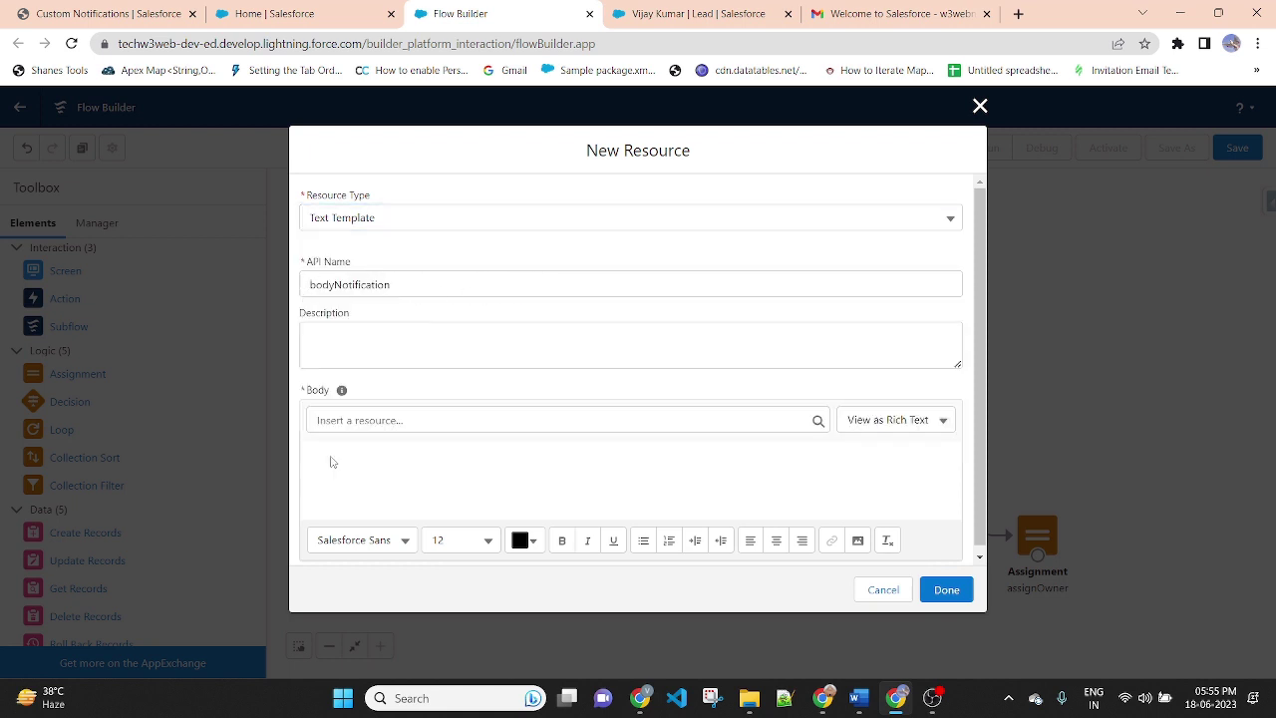
Step: Make the template body plain text, enter 'Body Notification from Account', and save it
click(431, 421)
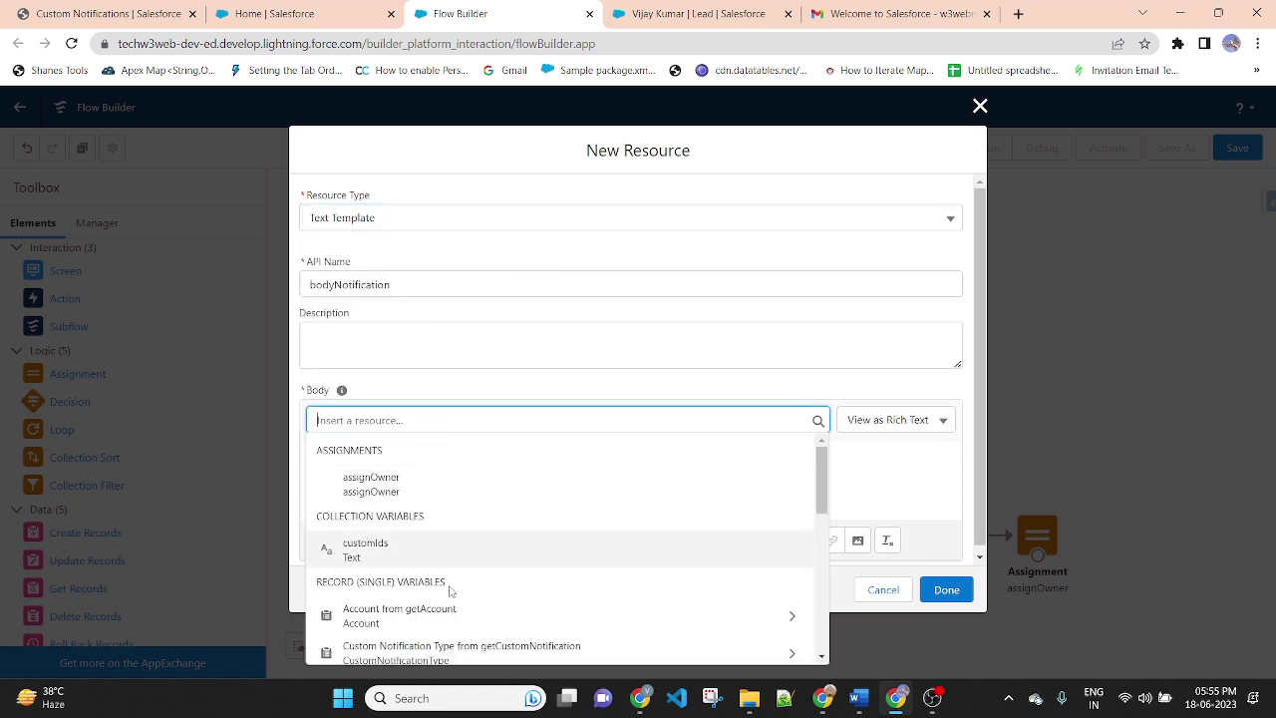
click(474, 352)
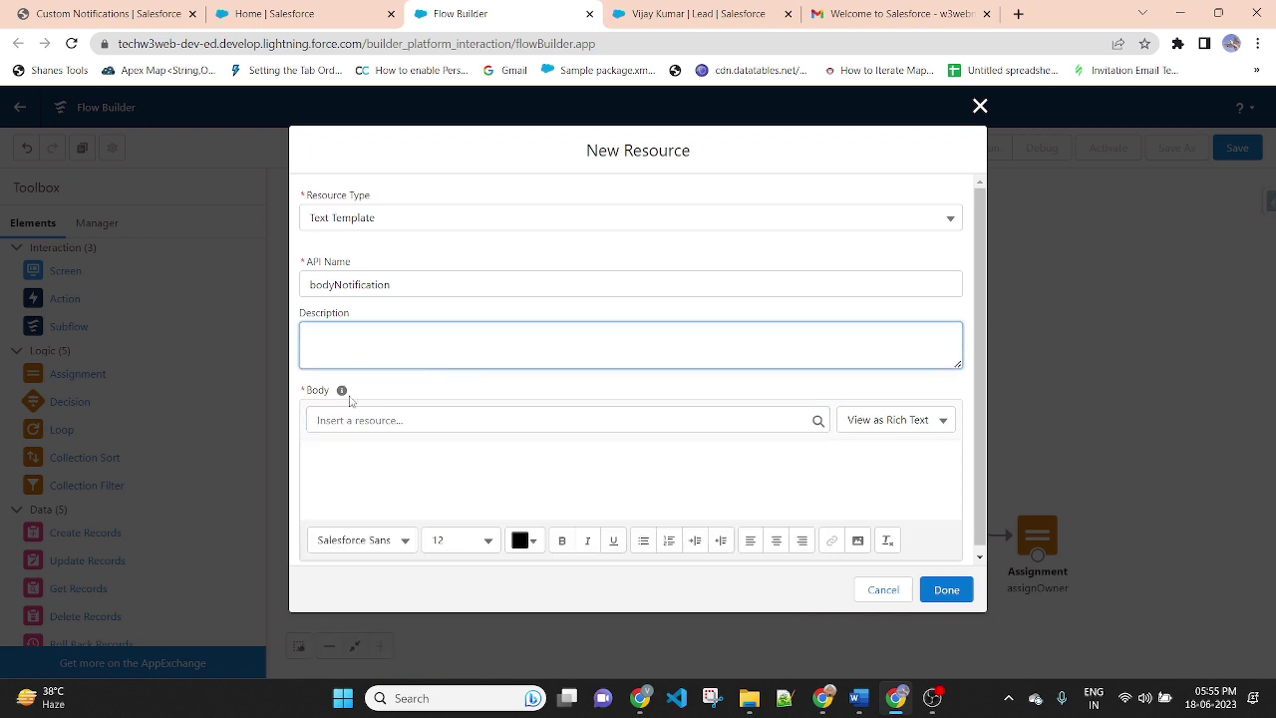
click(937, 420)
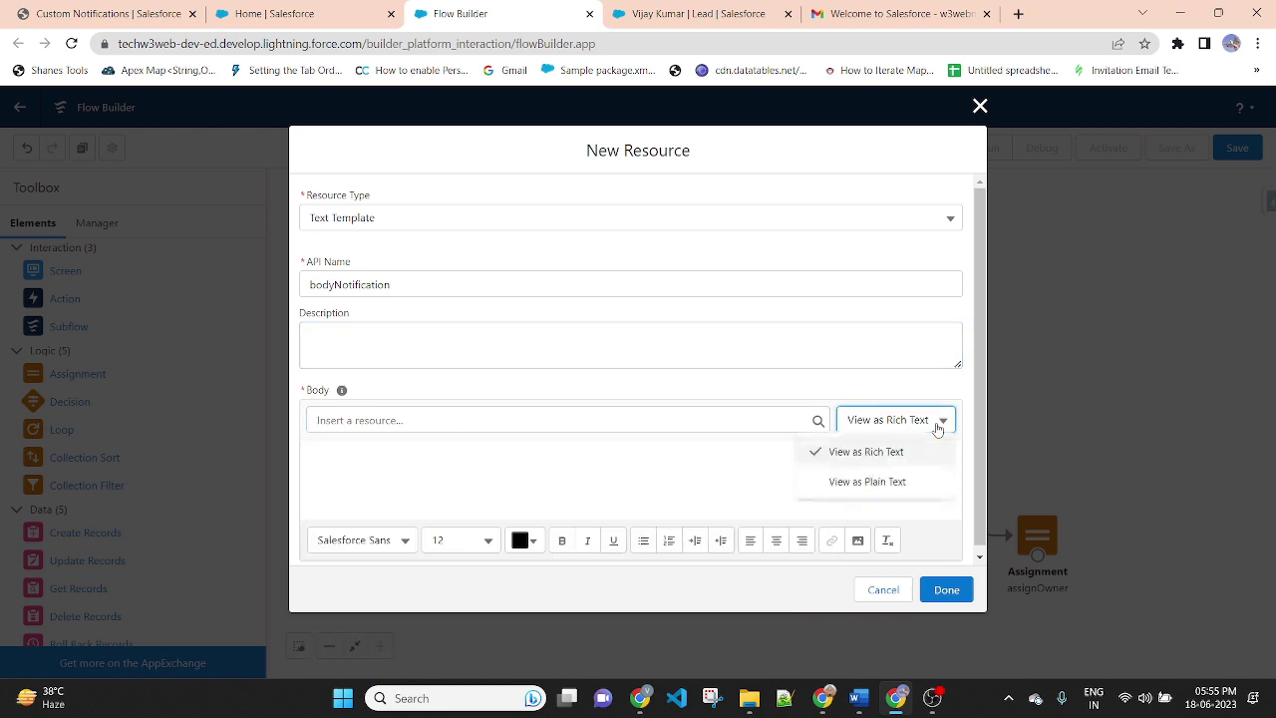
click(888, 484)
click(370, 483)
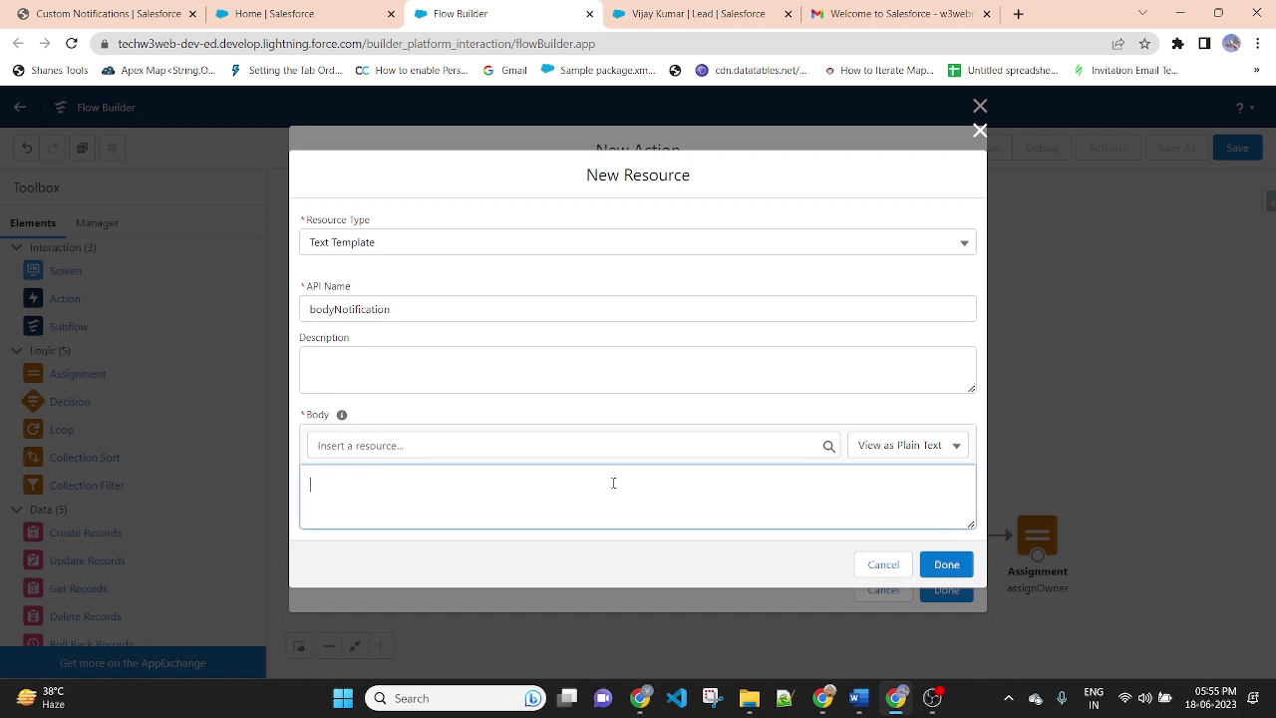
text(Noti)
key(BackSpace)
key(BackSpace)
key(BackSpace)
text(Body Notification from Account)
click(934, 566)
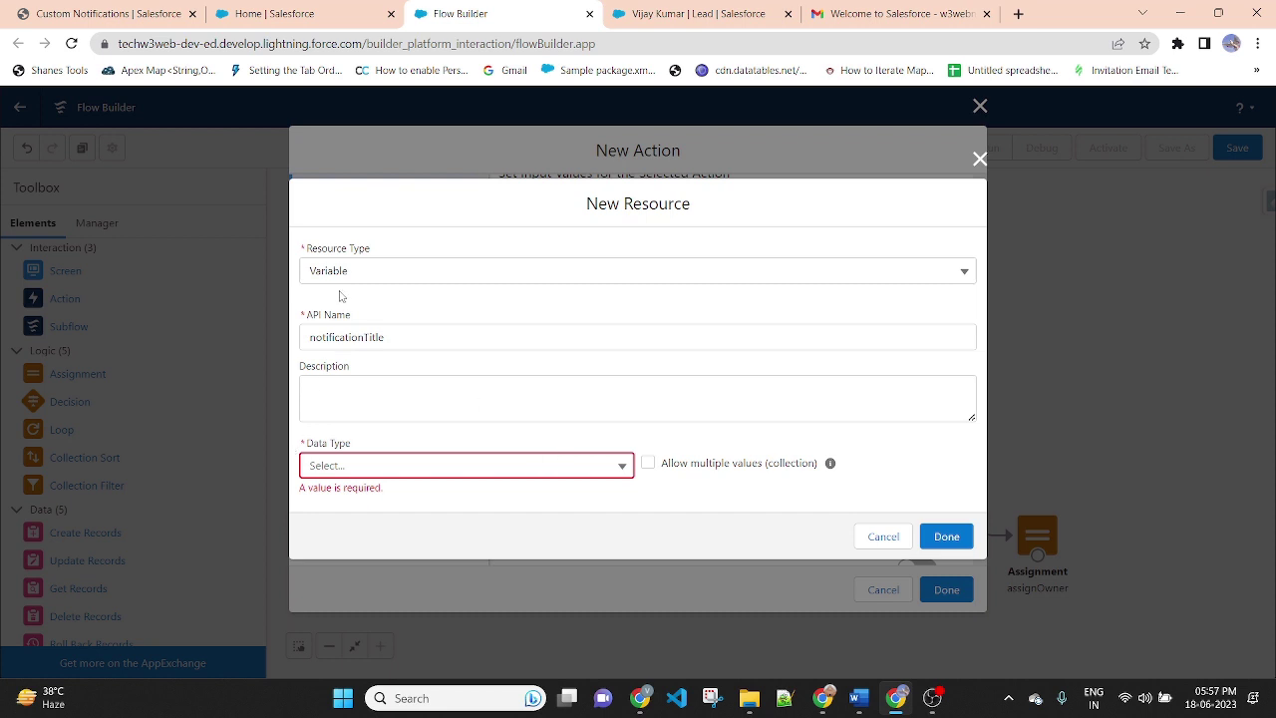
Step: Turn the new resource into a Text Template with API name notificationTitle
click(373, 466)
scroll(434, 299, down, 2)
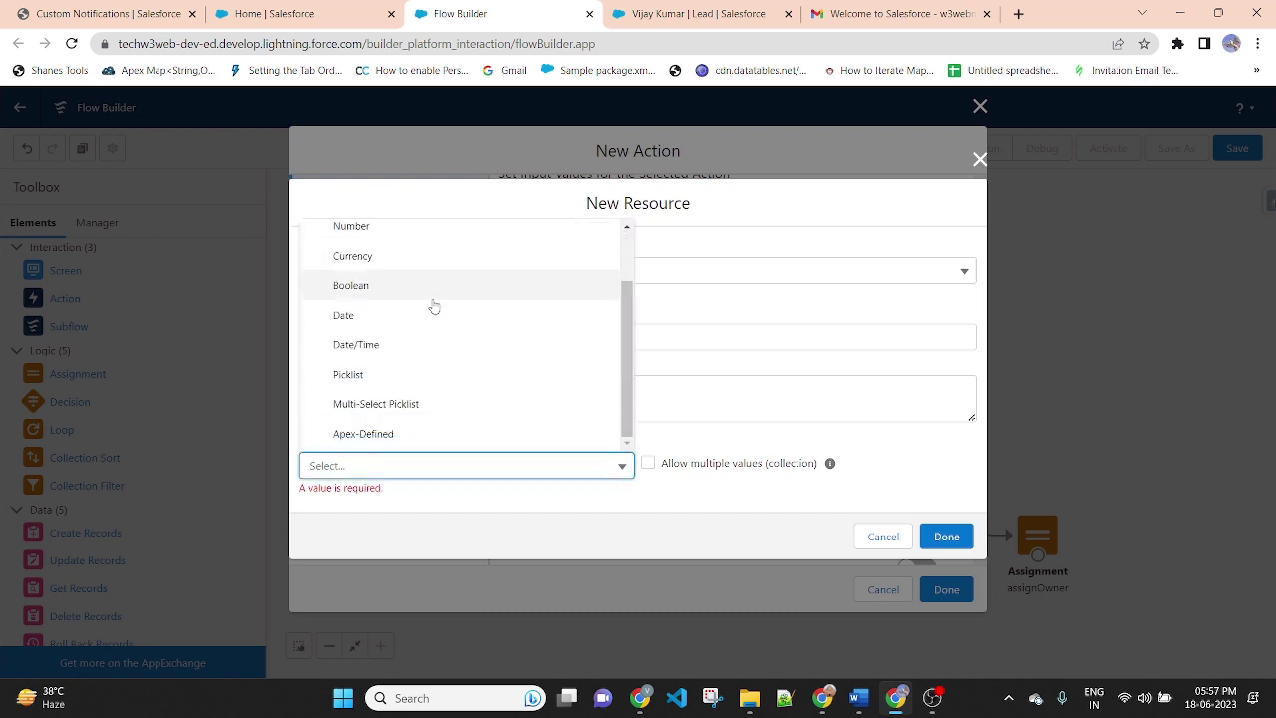
scroll(422, 427, up, 2)
click(379, 238)
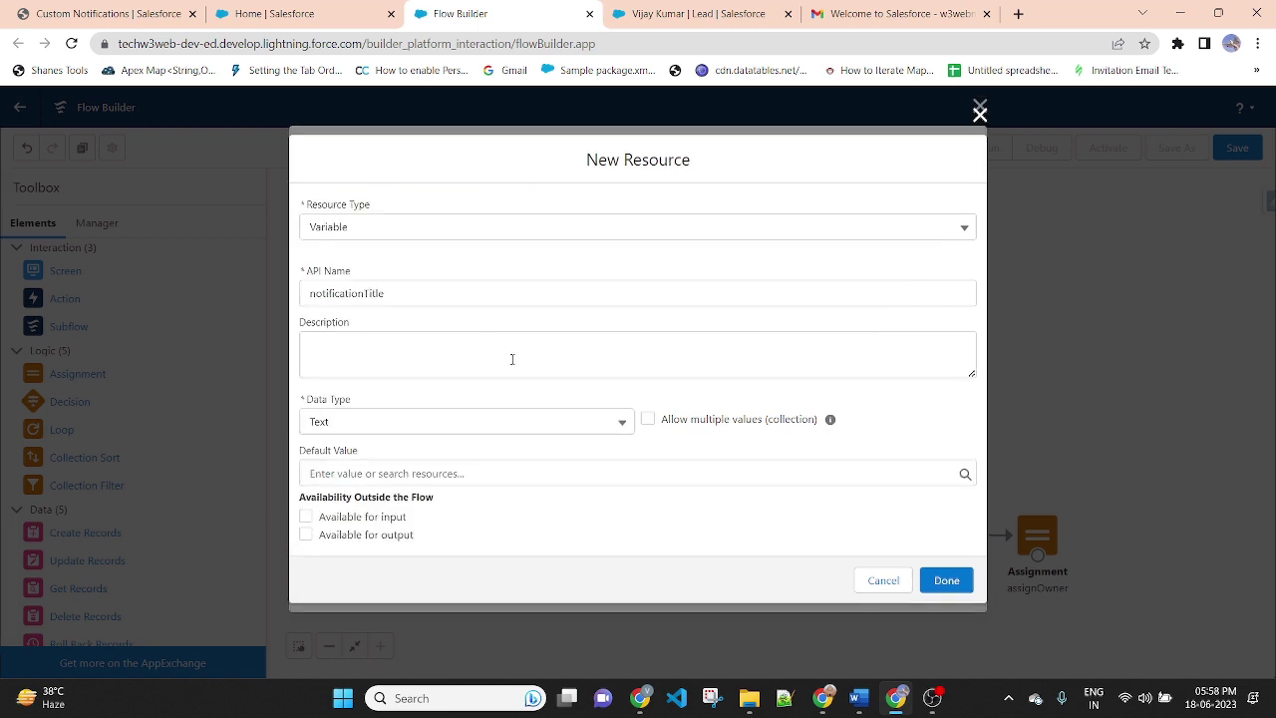
click(431, 229)
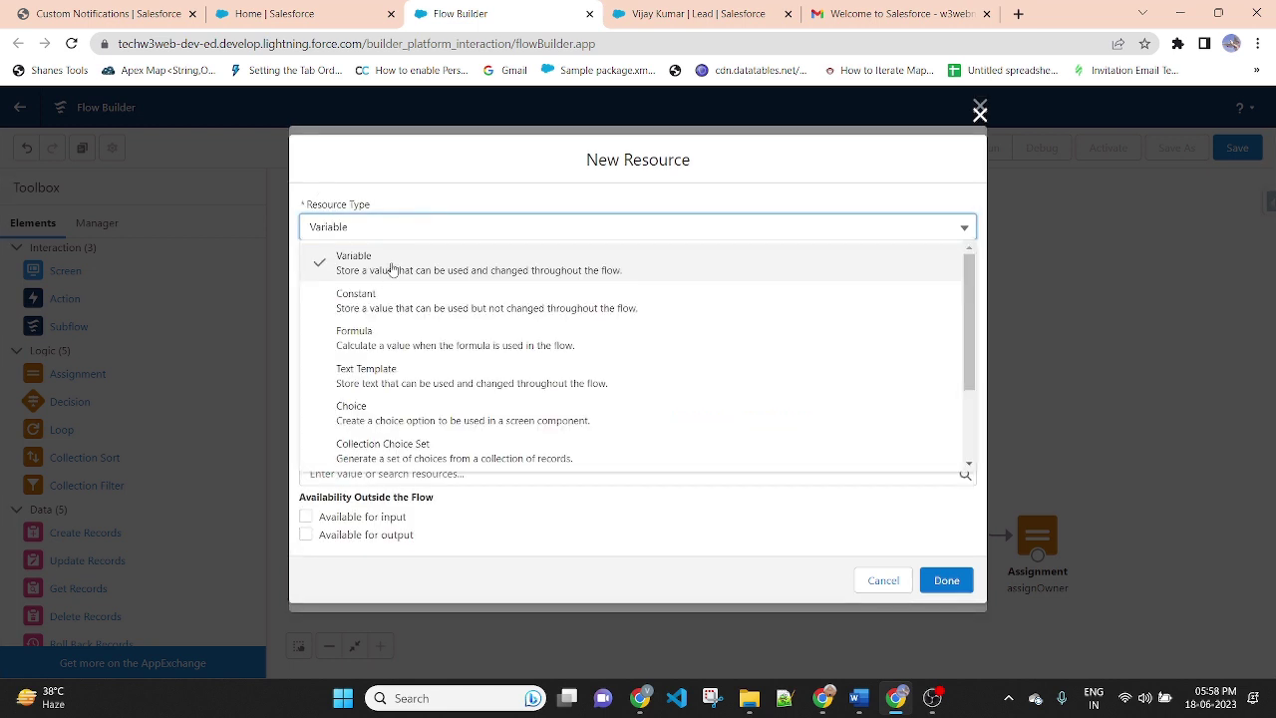
click(366, 378)
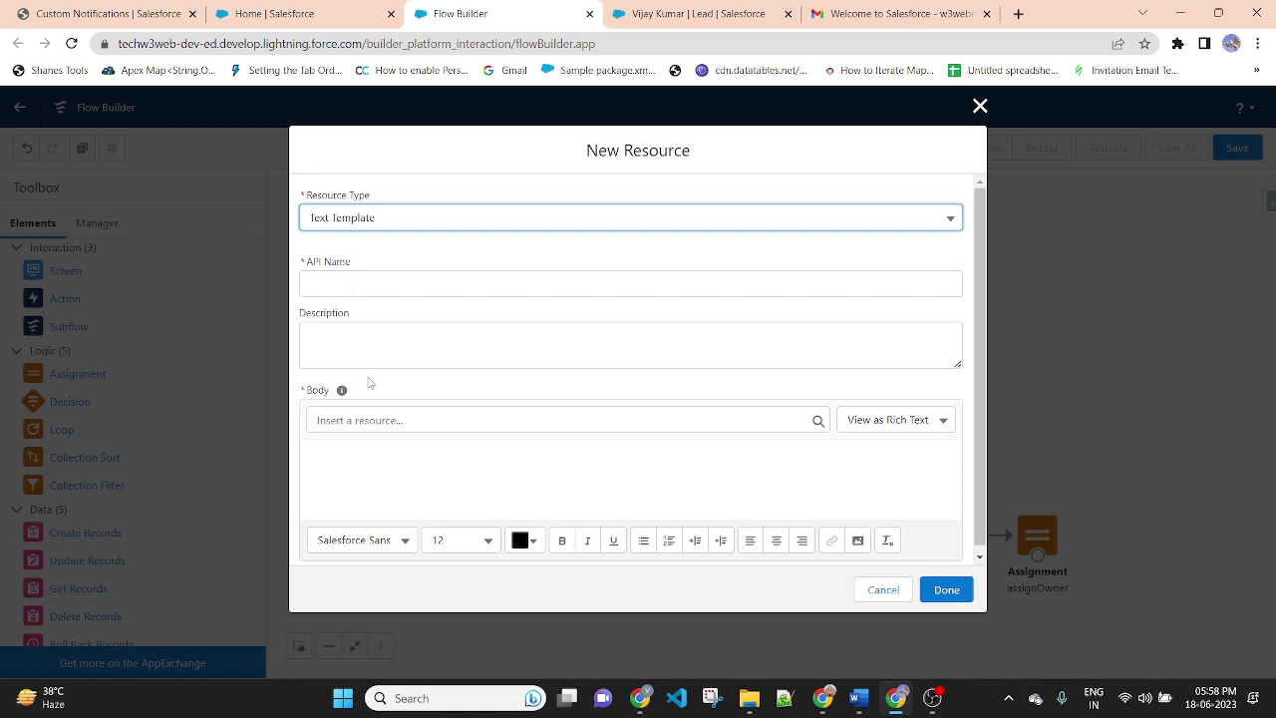
click(362, 284)
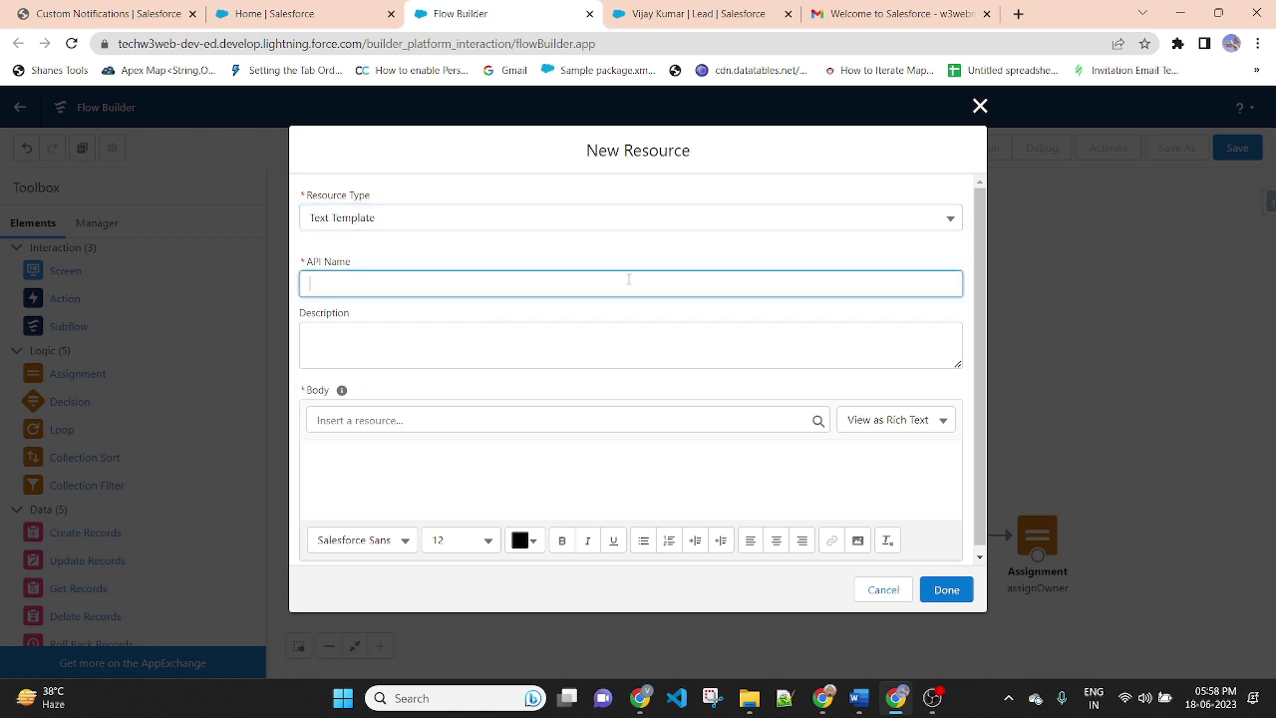
text(notificationTitle)
click(610, 267)
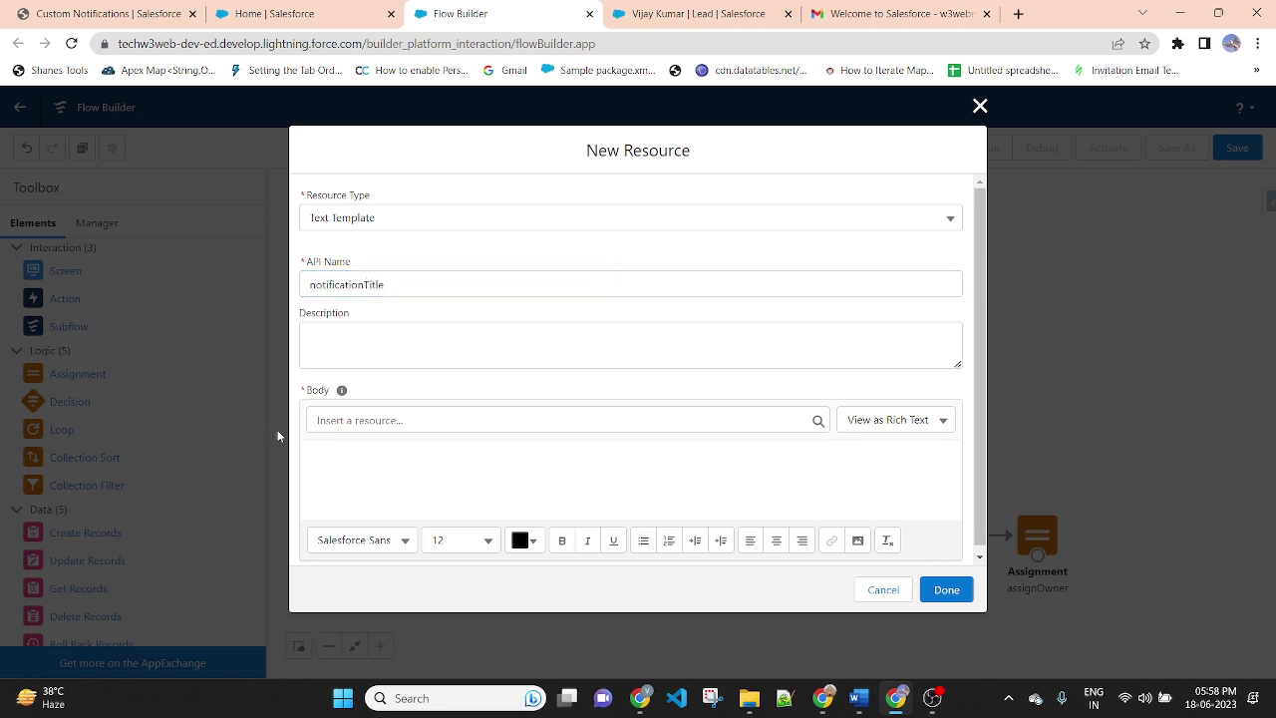
Step: Make its body plain text reading 'Notification Title' and save the template
click(924, 422)
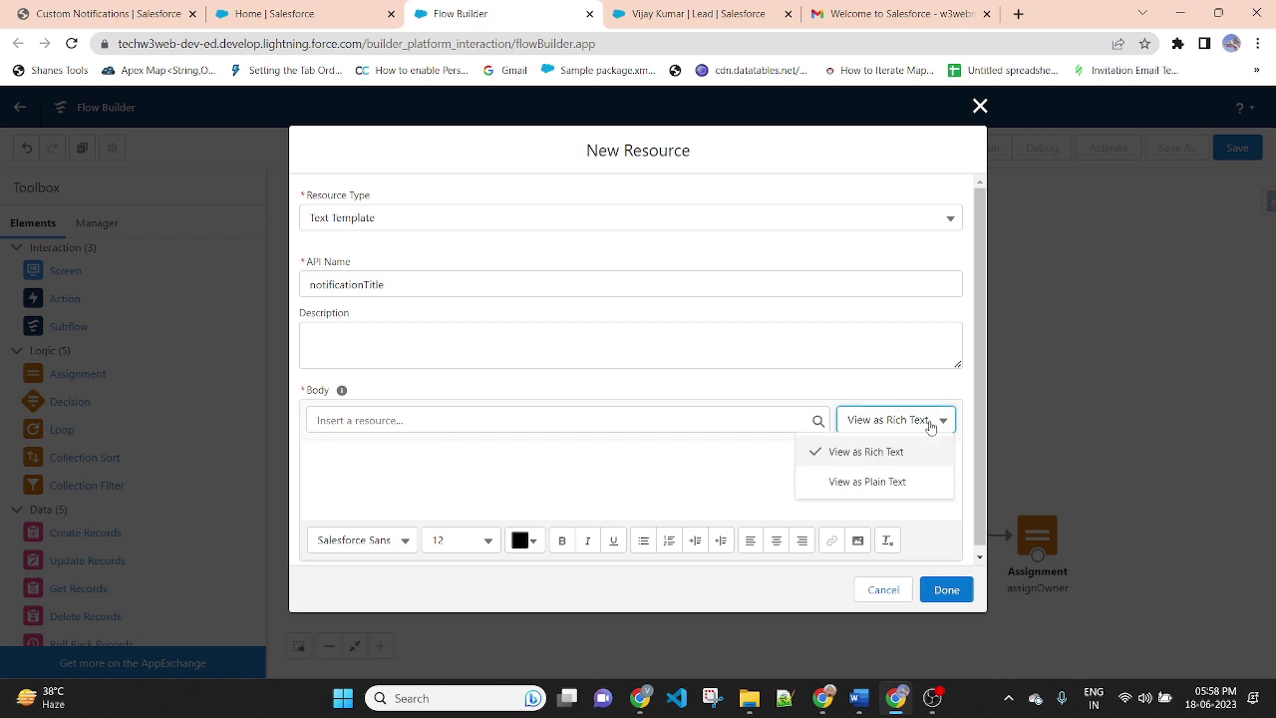
click(868, 482)
click(423, 481)
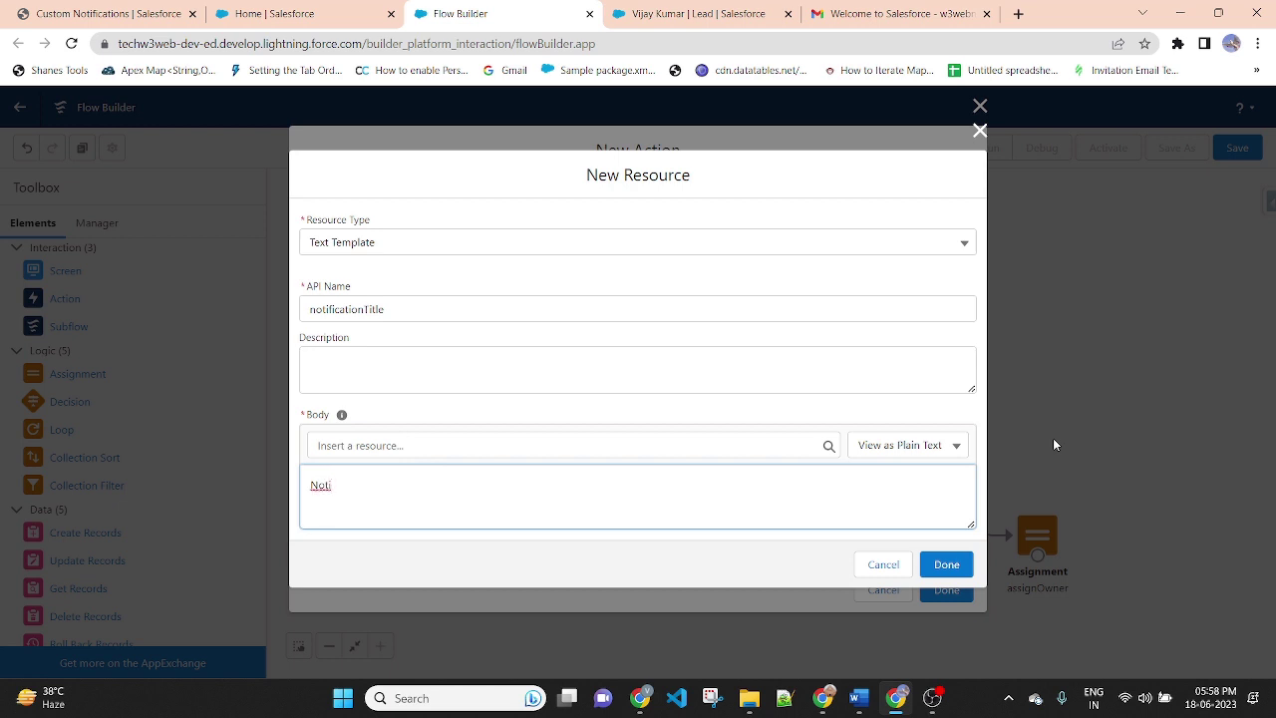
text(fication Title)
click(948, 565)
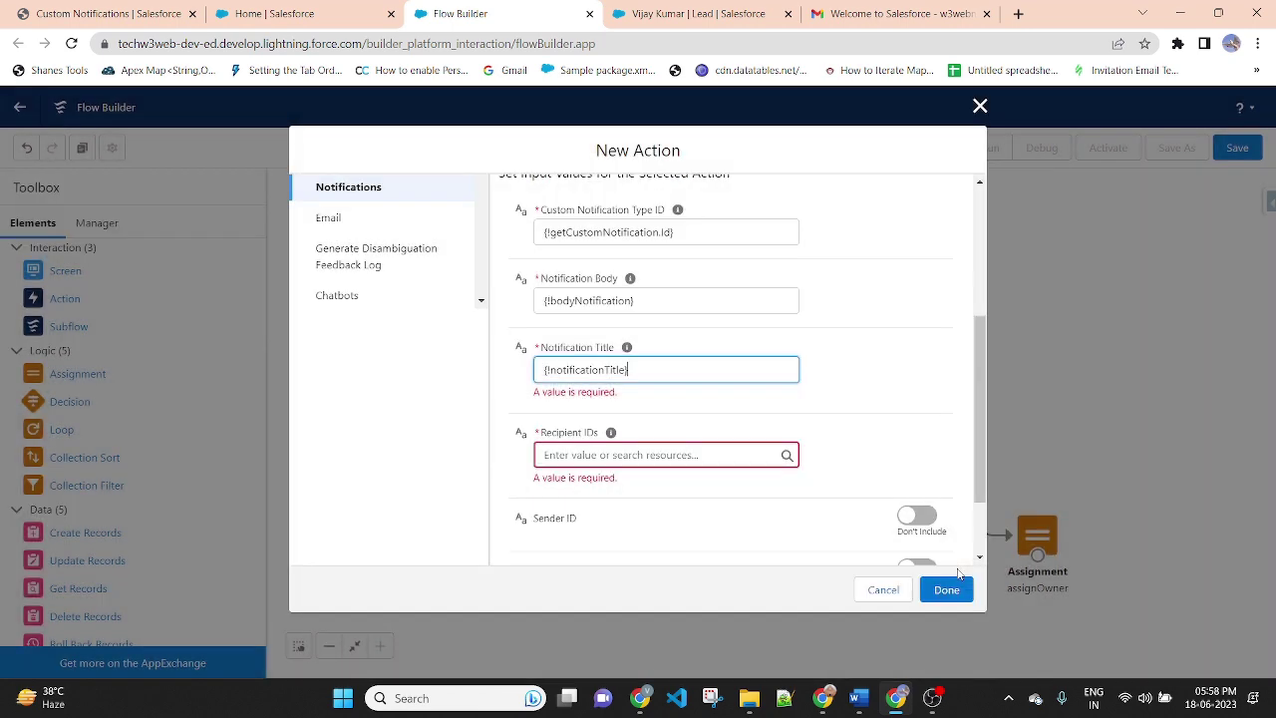
Step: Set Recipient IDs to the {!customIds} collection
click(621, 431)
text(noti)
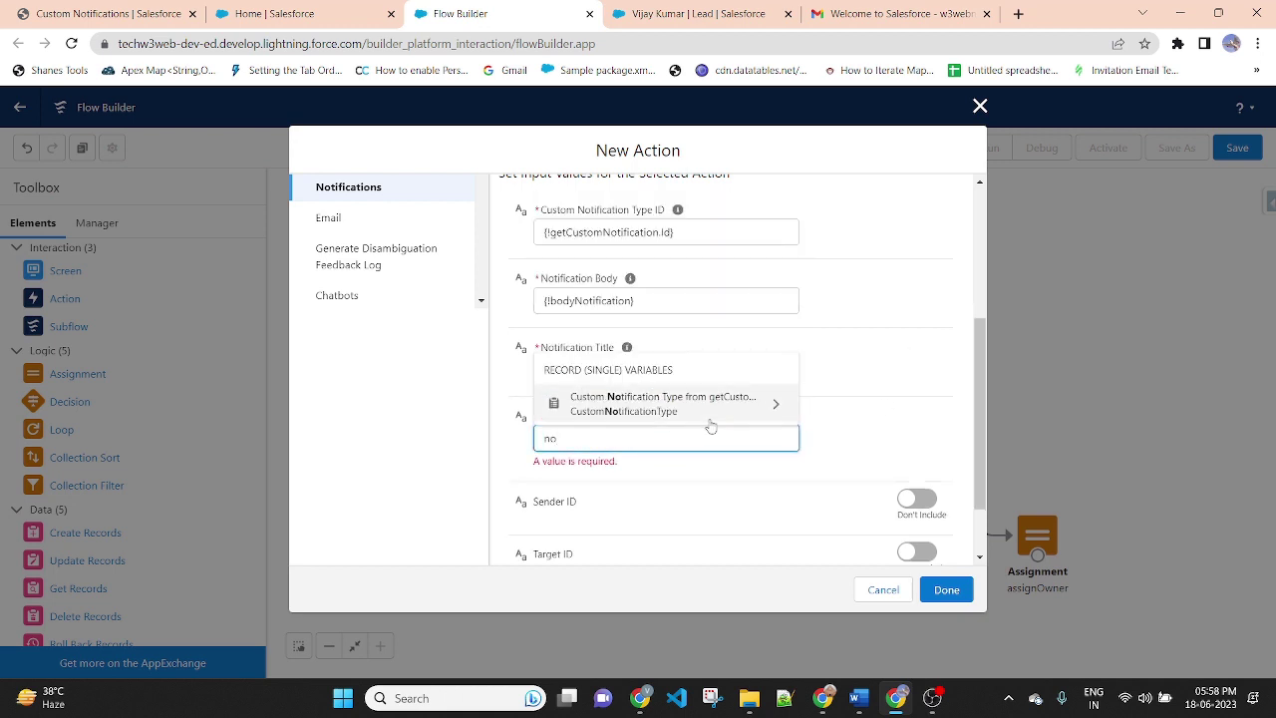
click(733, 406)
key(ctrl+a)
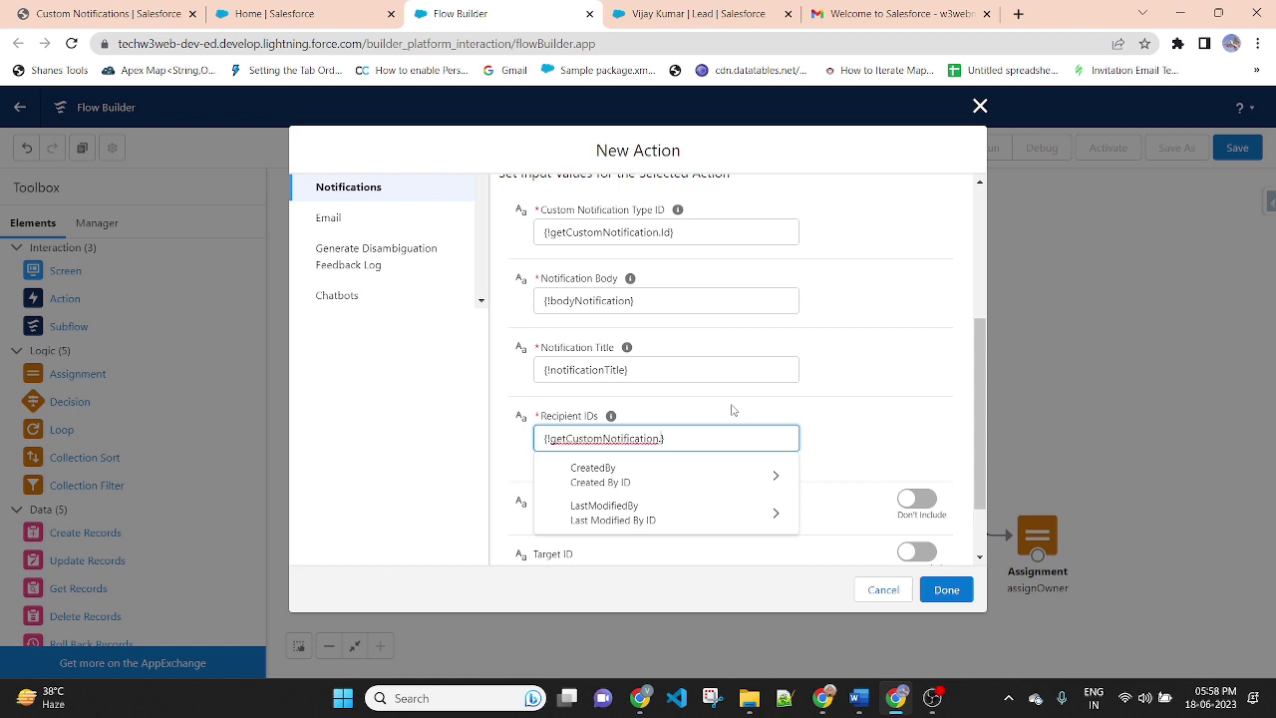
key(BackSpace)
click(892, 322)
click(678, 437)
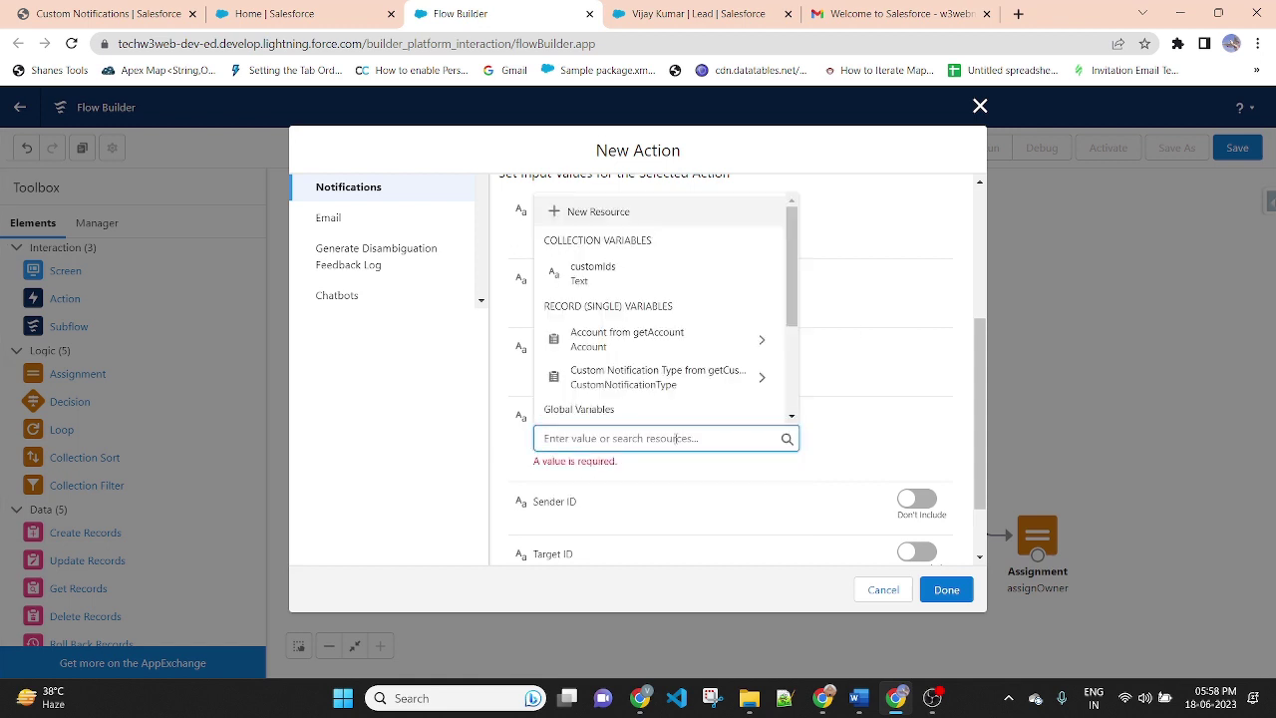
click(614, 275)
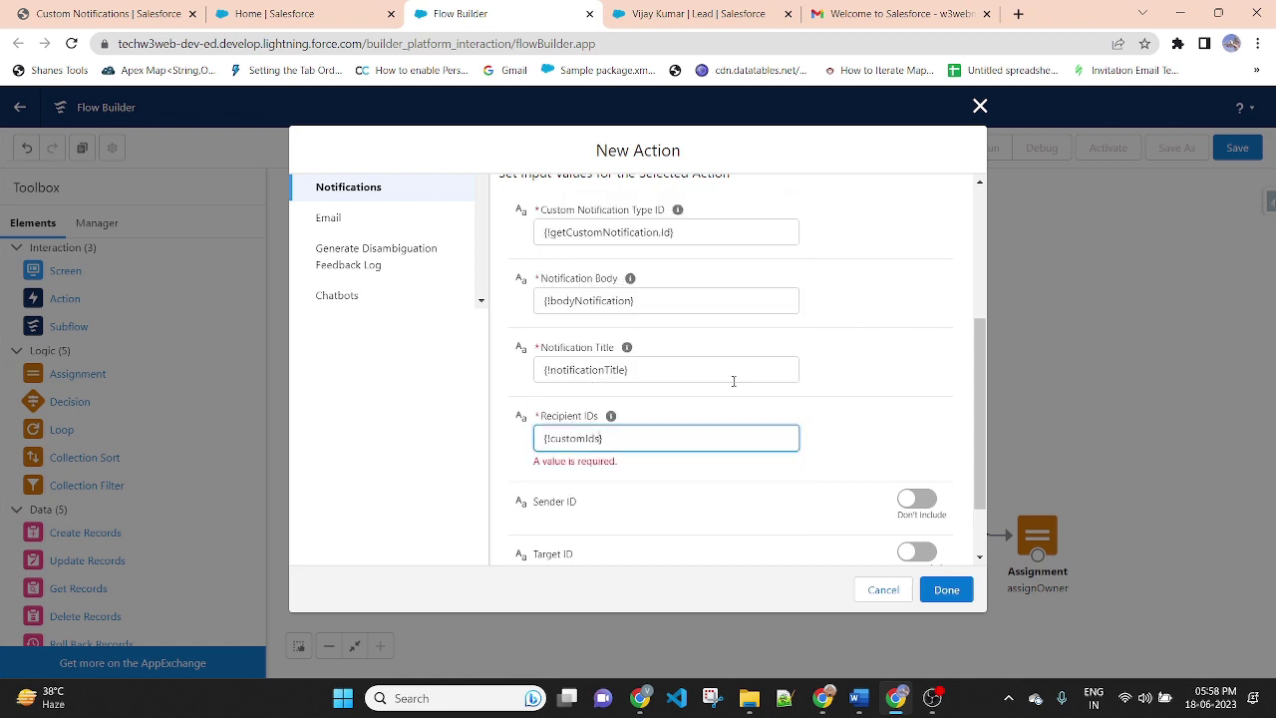
click(886, 401)
Step: Include a Target ID and set it to {!recordId}
scroll(886, 402, down, 1)
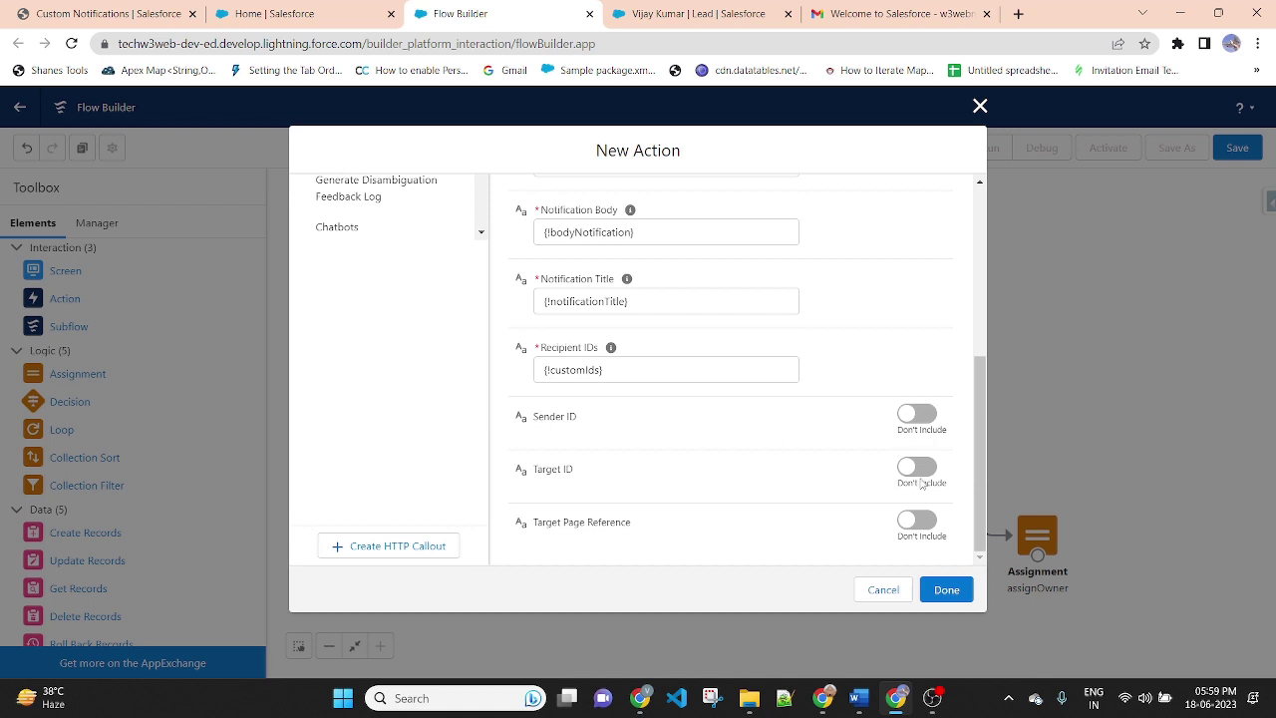
click(923, 469)
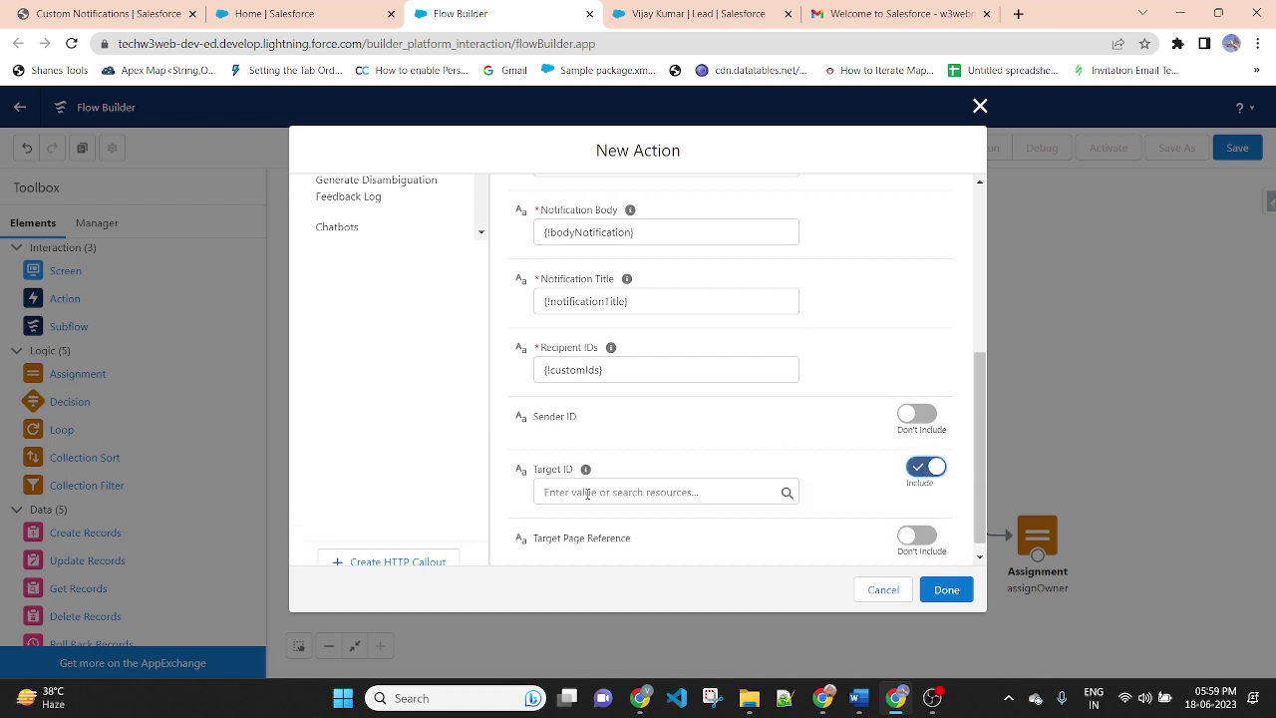
click(587, 492)
text(re)
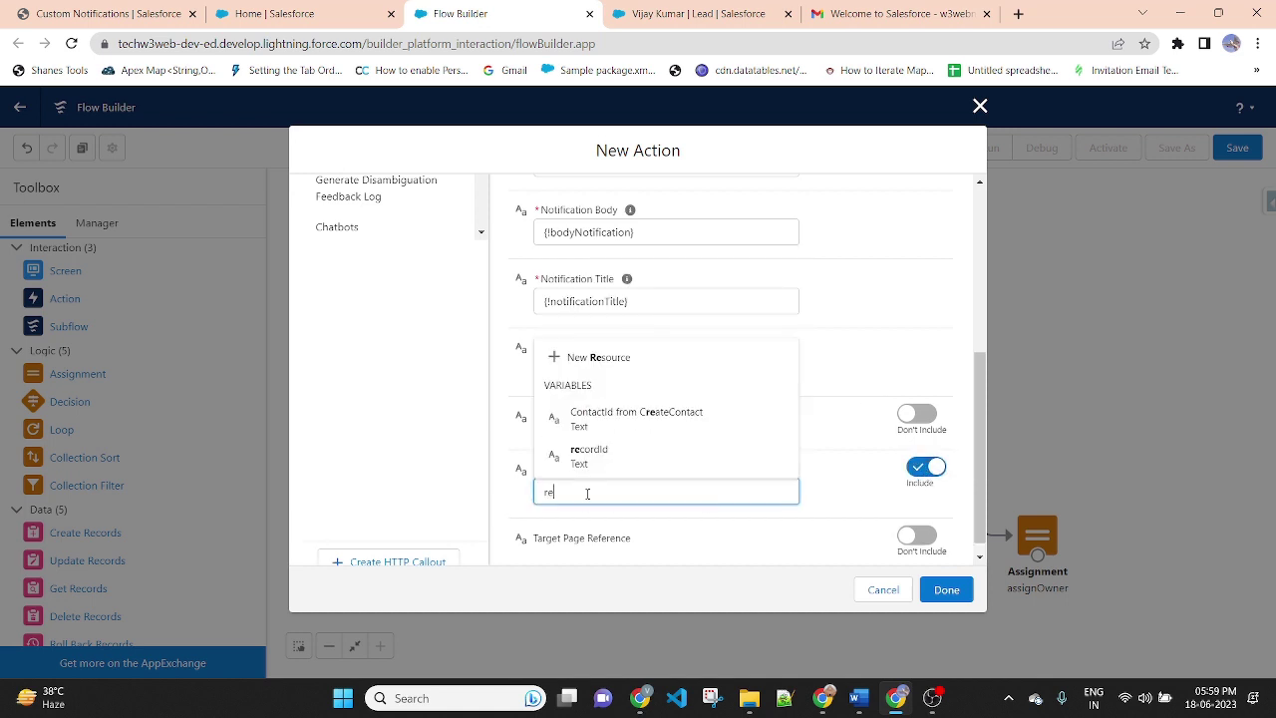
click(608, 453)
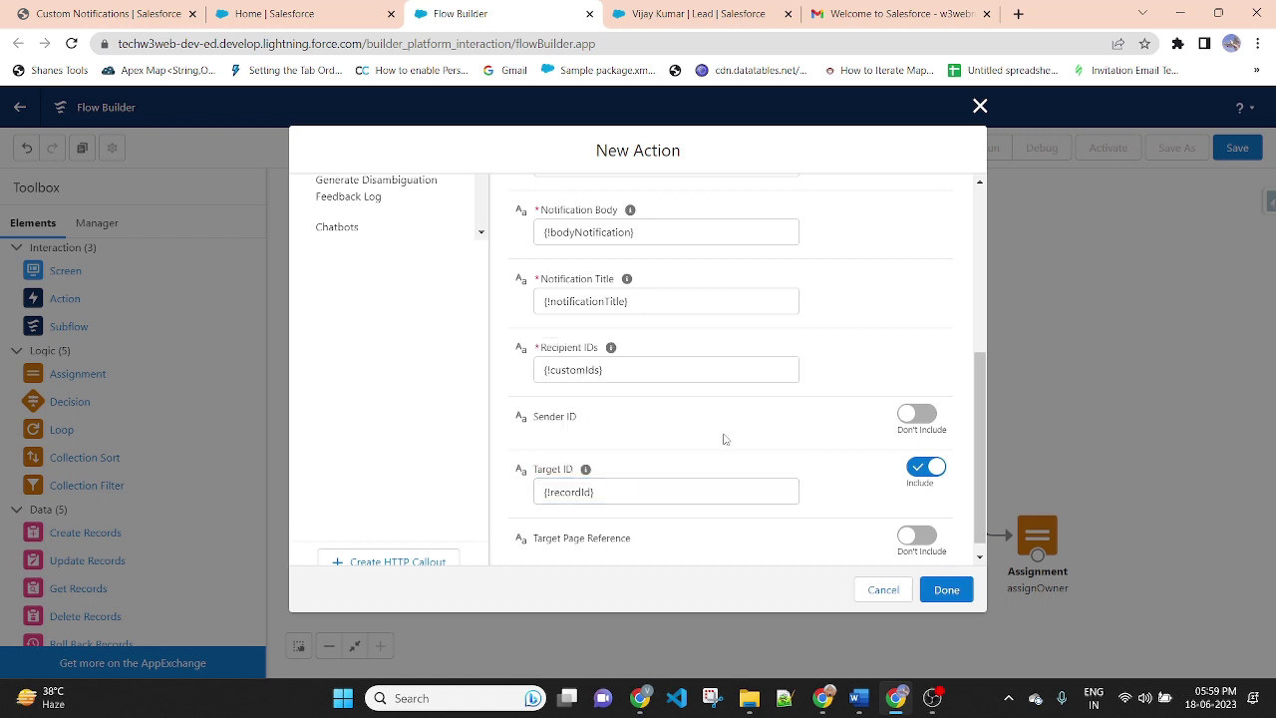
scroll(721, 439, up, 4)
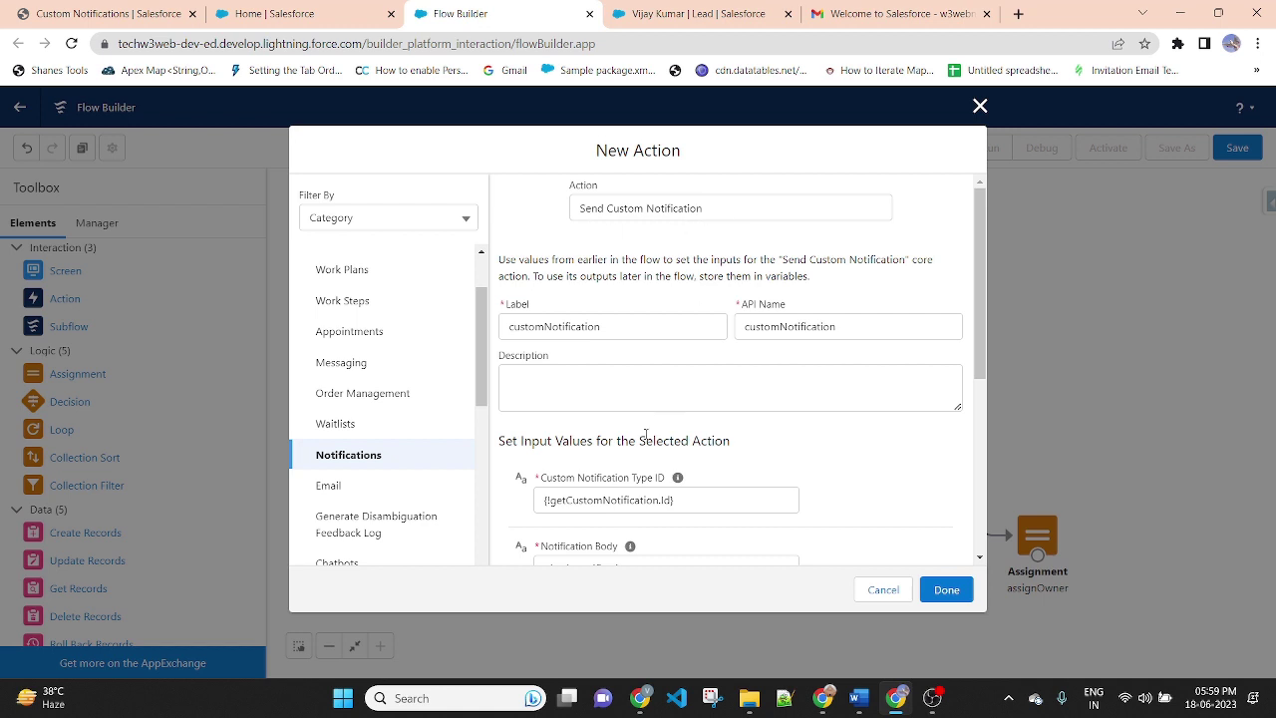
scroll(628, 337, down, 2)
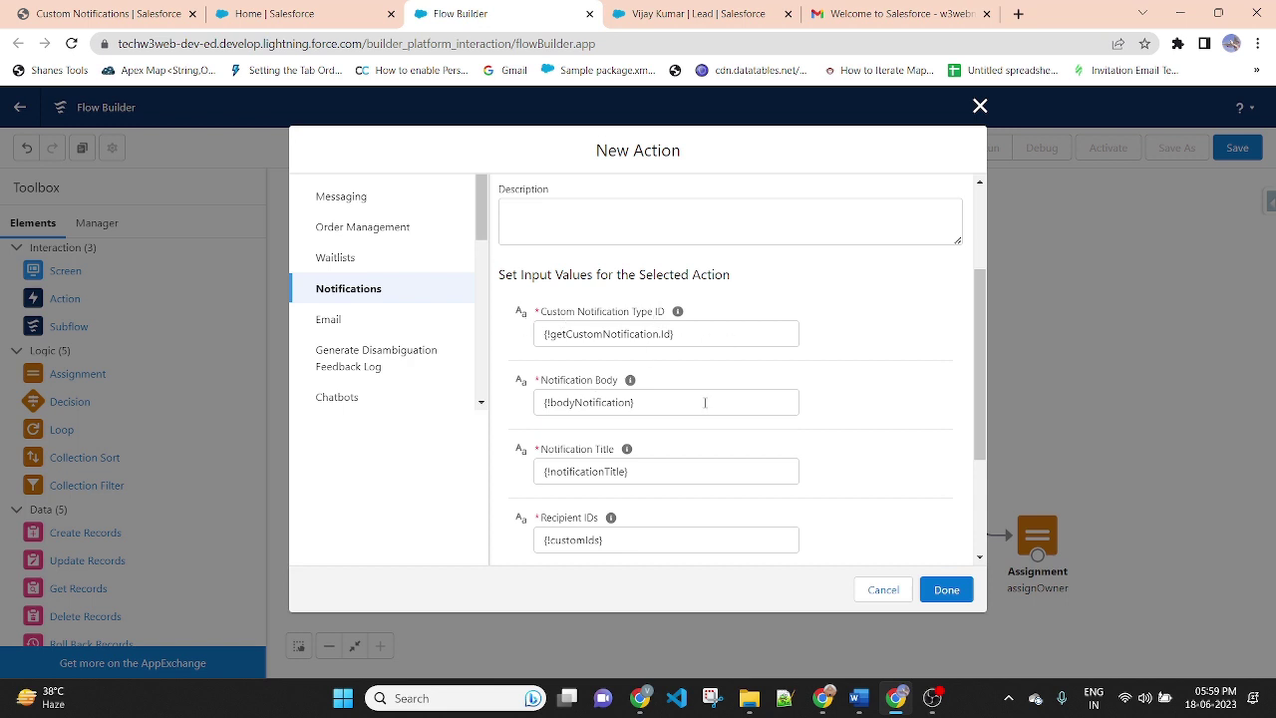
scroll(731, 462, down, 1)
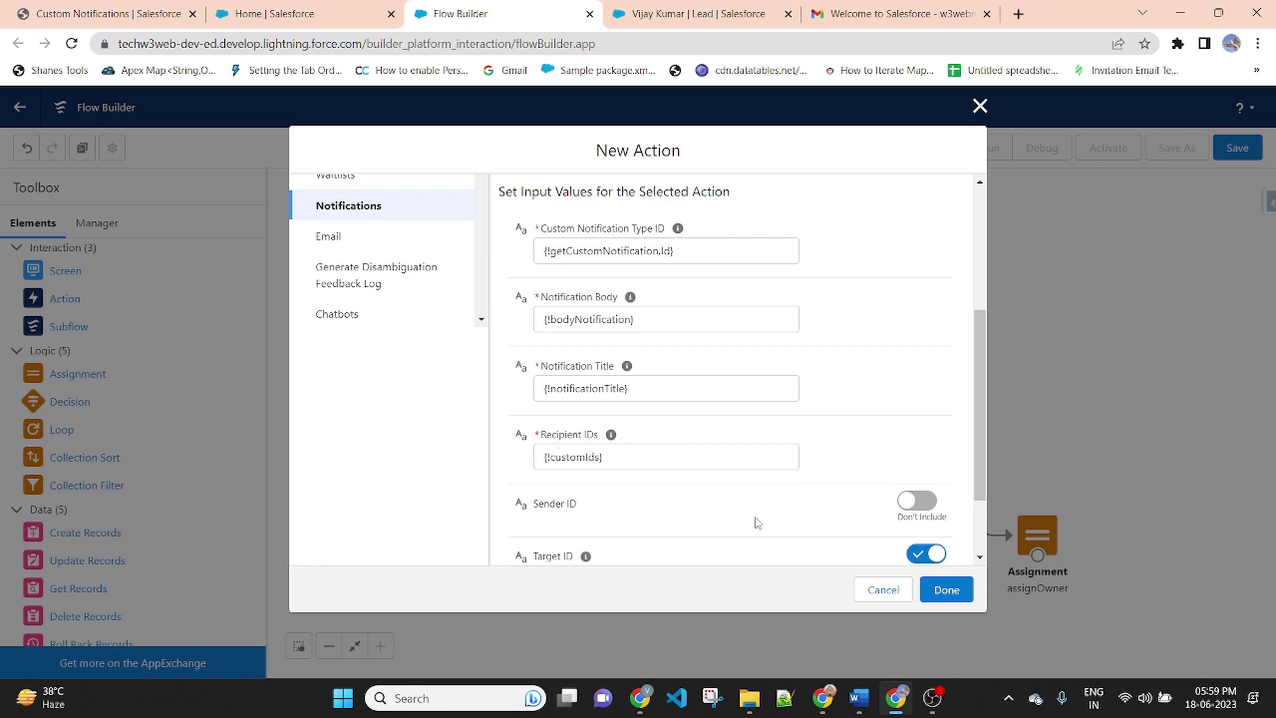
scroll(756, 523, down, 1)
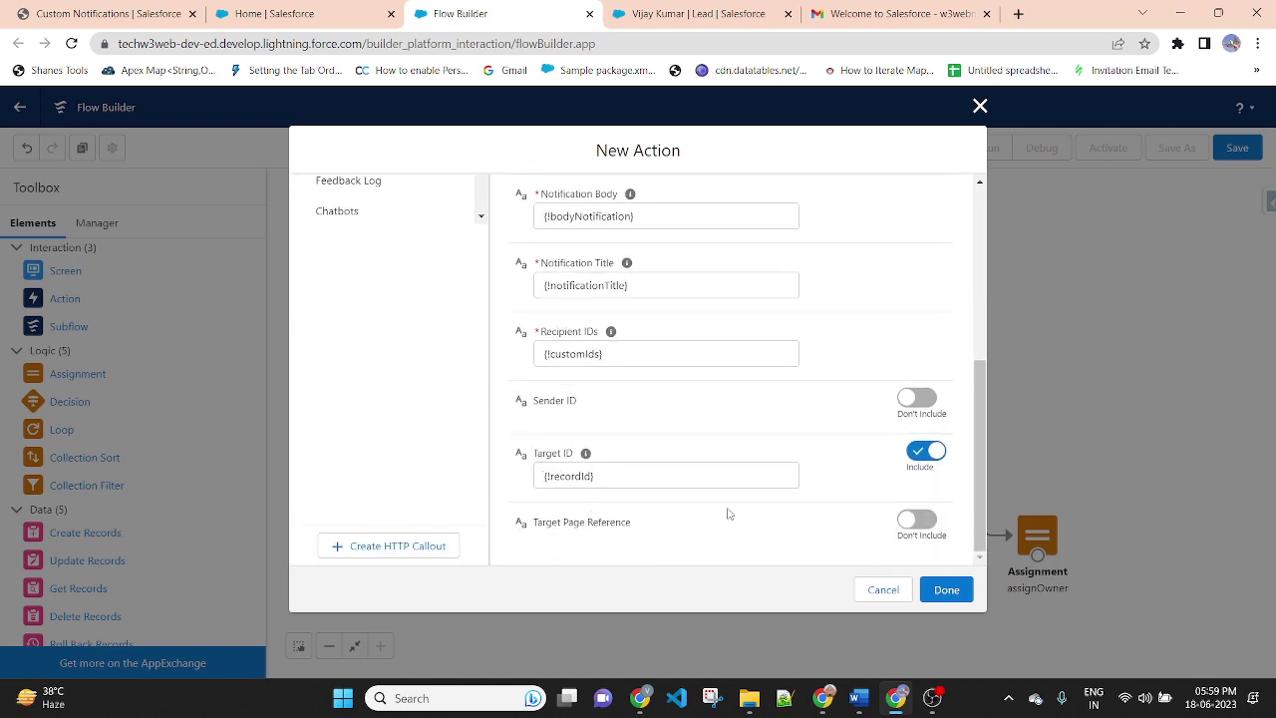
Step: Connect the Assignment to the customNotification action and save the flow as sendCustomNotificationFromAccount
click(946, 589)
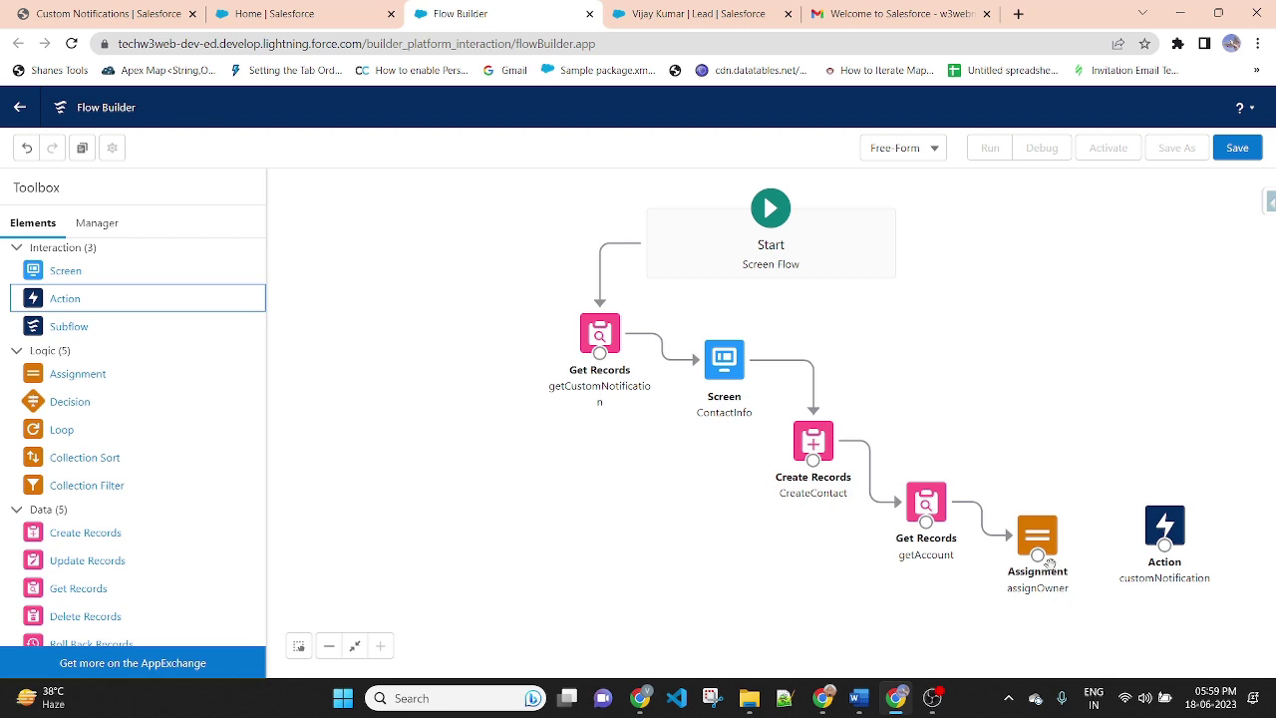
drag(1038, 555, 1163, 525)
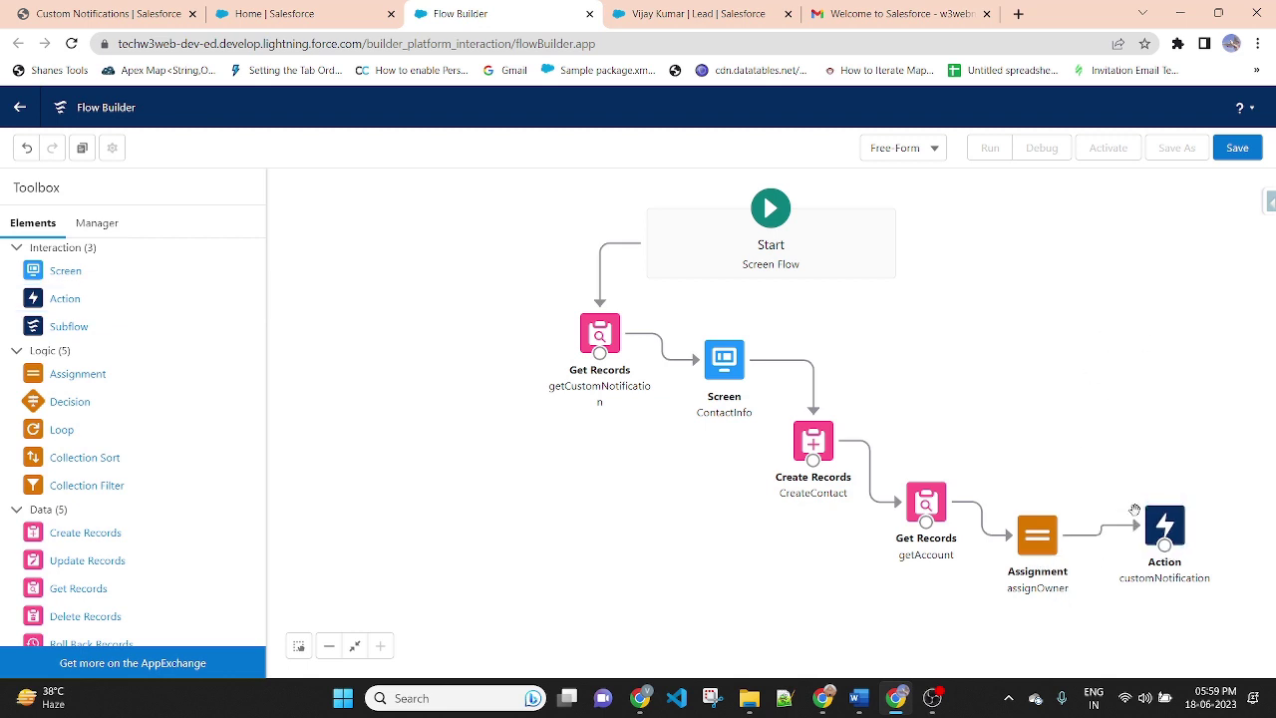
click(1237, 148)
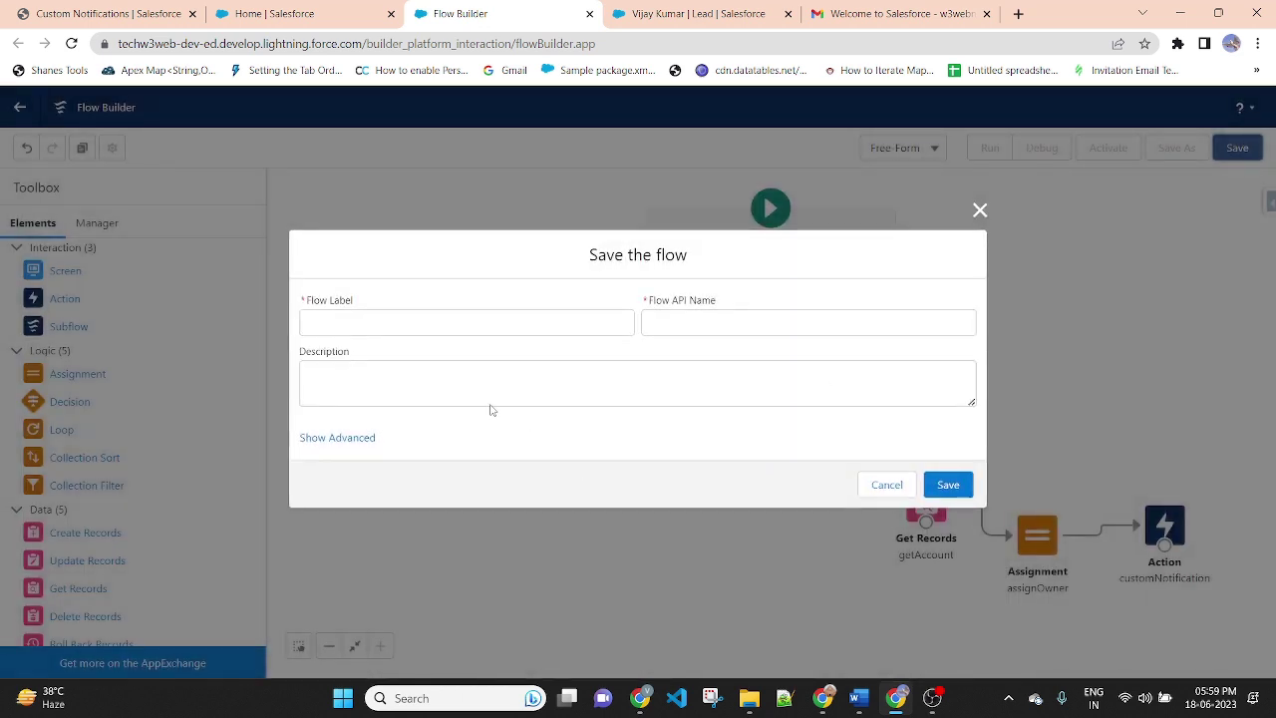
click(414, 323)
text(se)
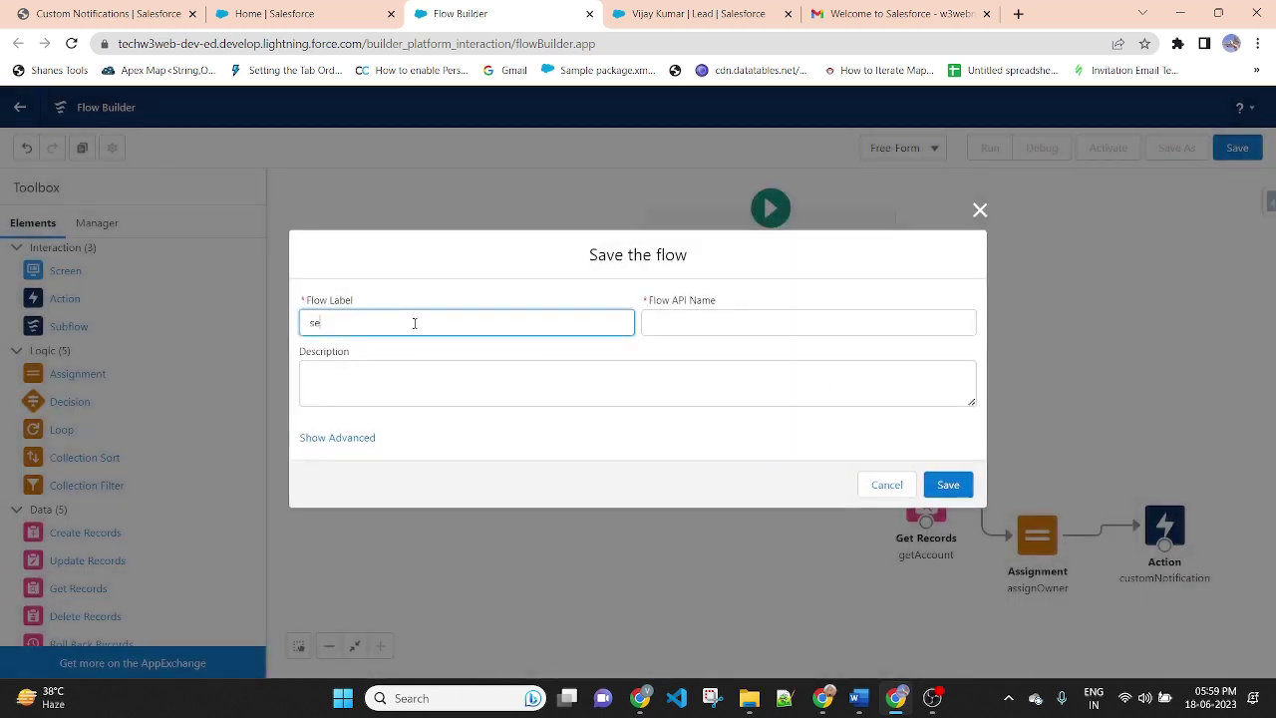
text(ndCustomNotificationFromAccount)
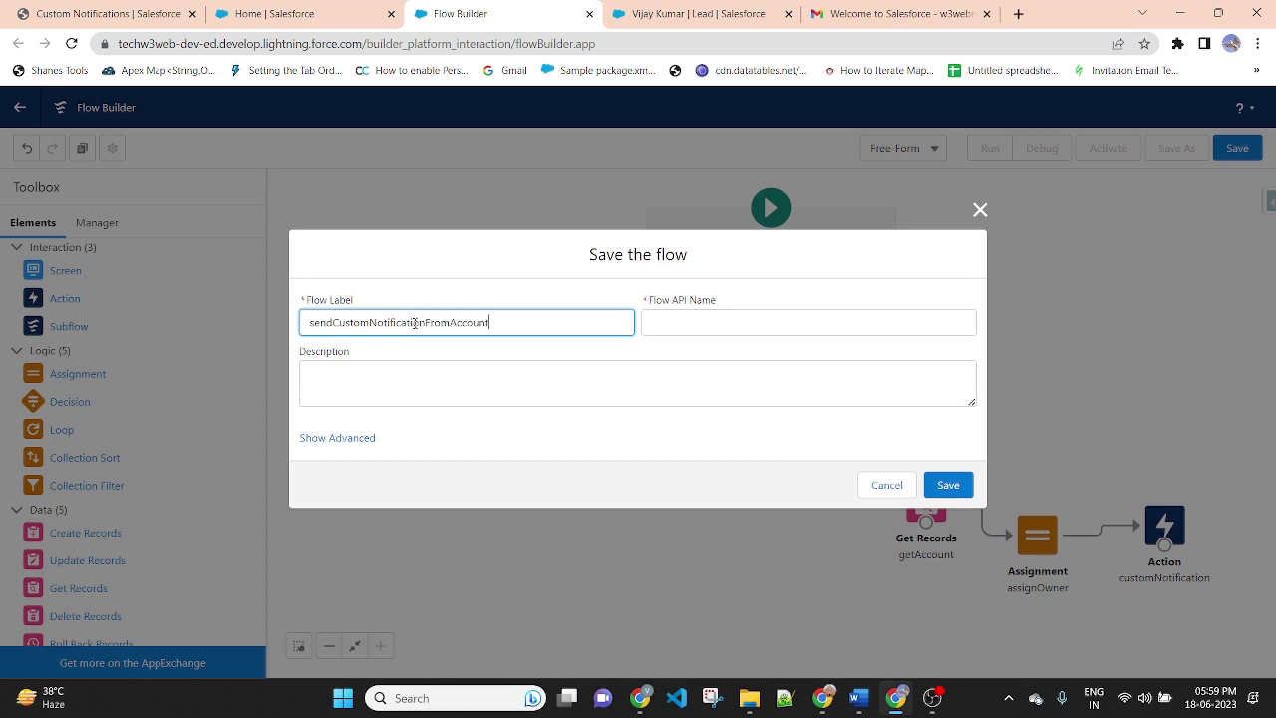
click(570, 280)
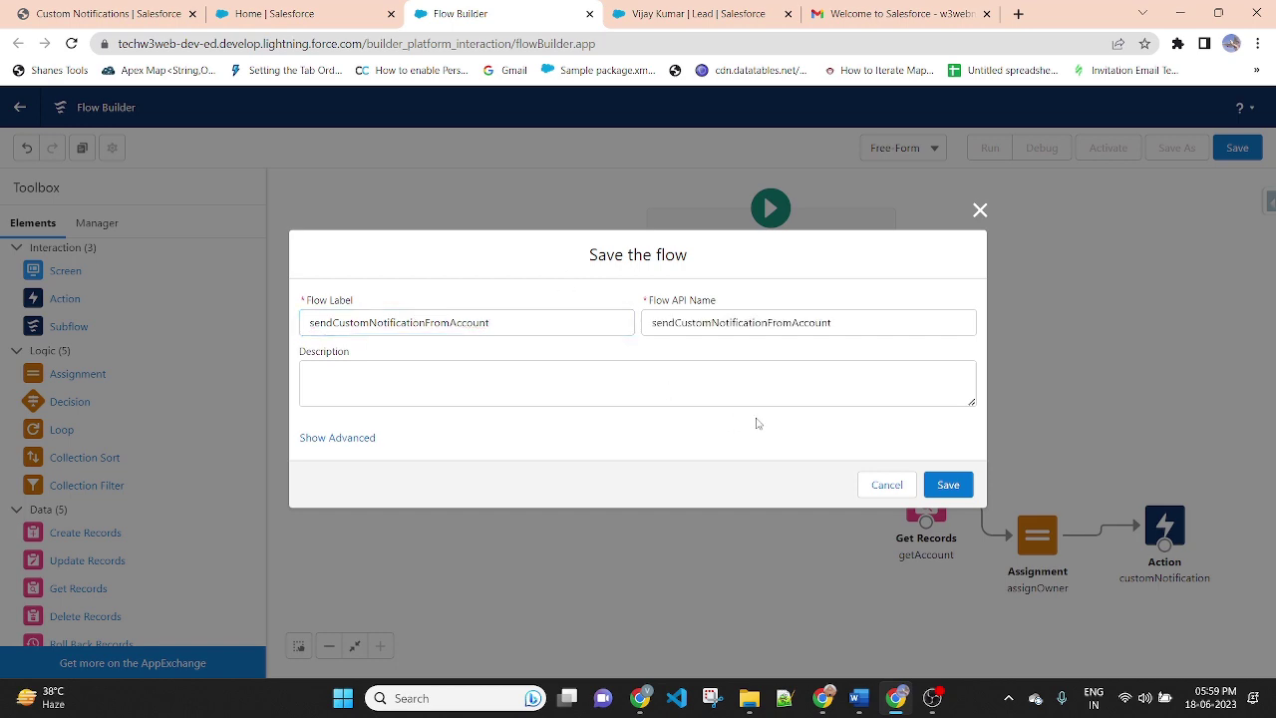
click(948, 486)
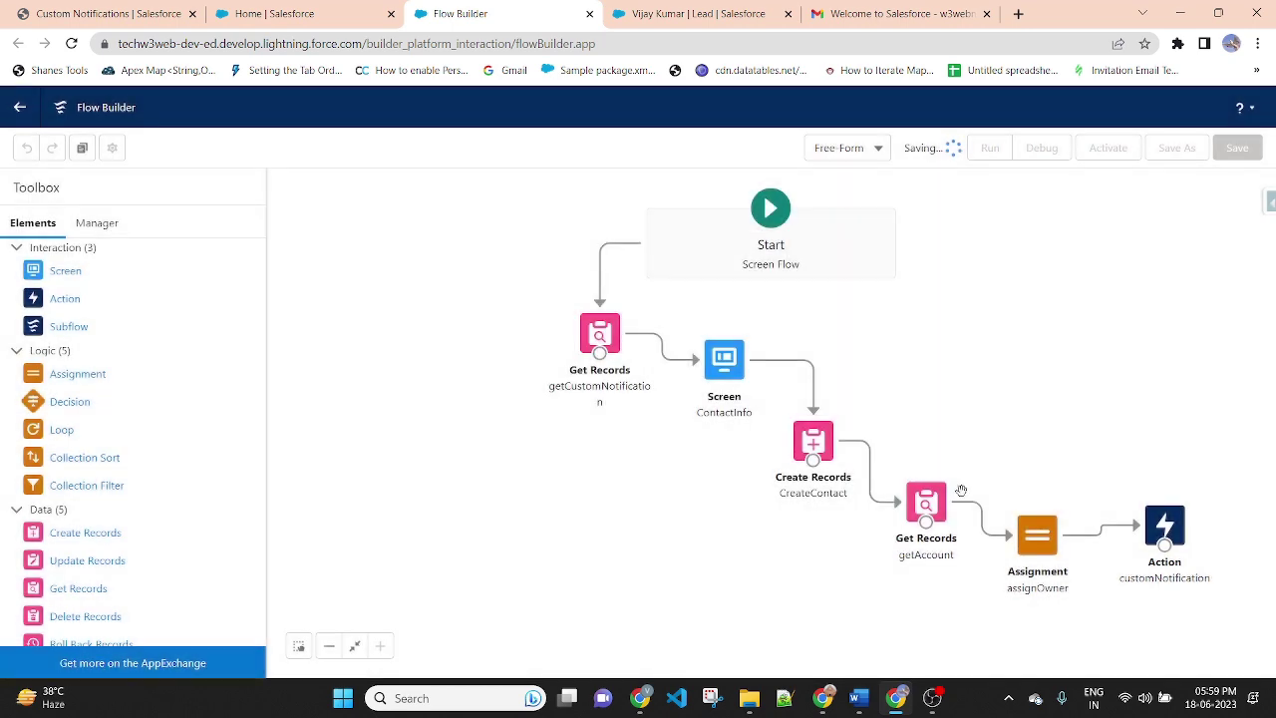
Step: Activate the flow as Version 1 and switch to the Lead record browser tab
drag(1165, 525, 1157, 528)
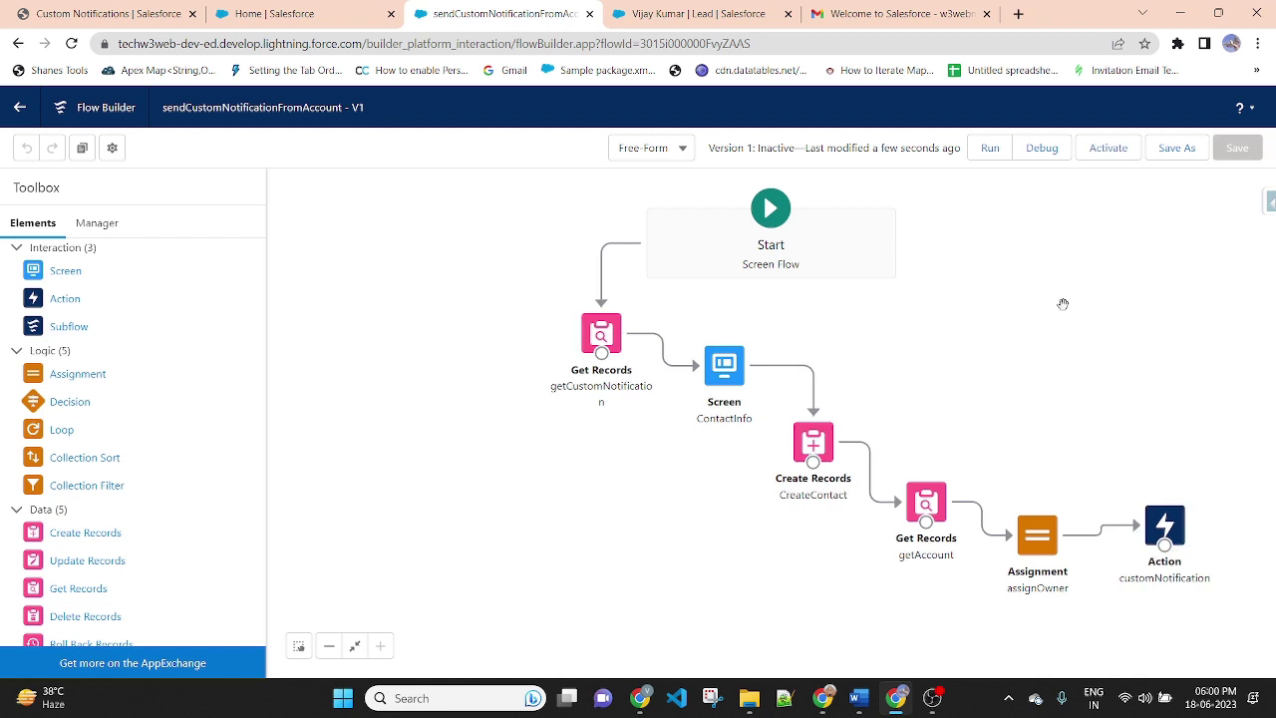
click(1121, 155)
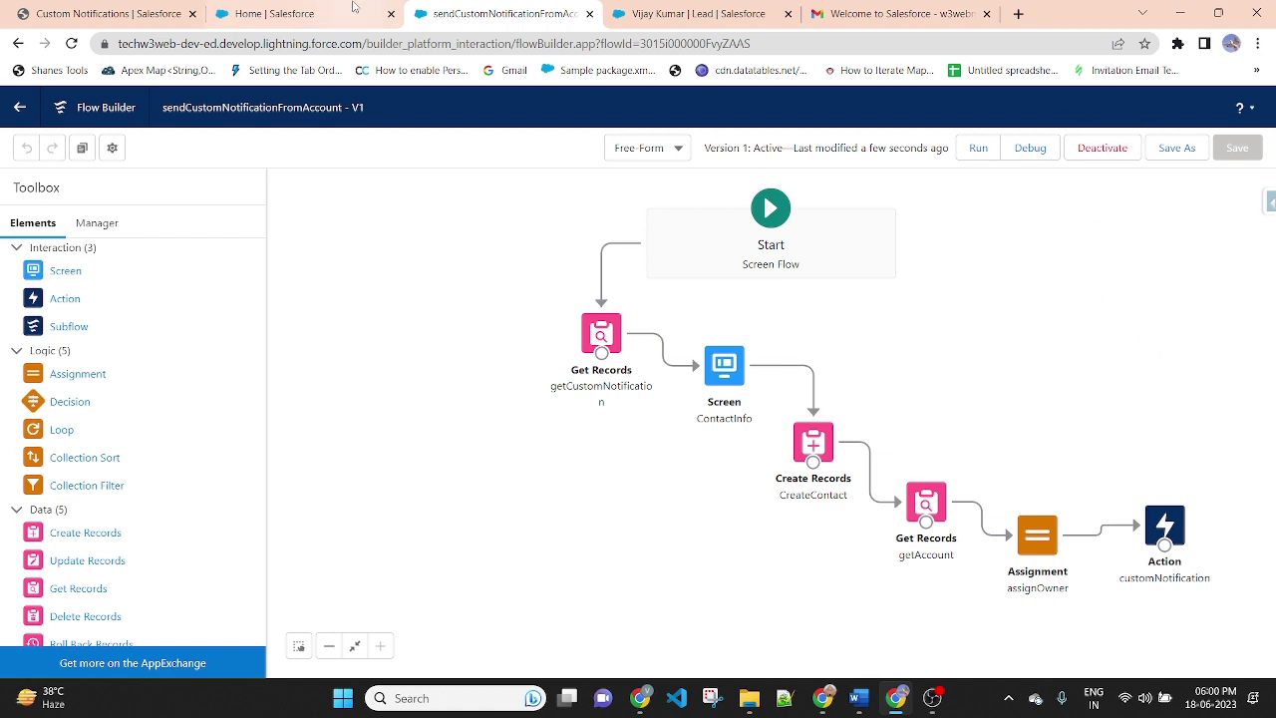
click(693, 13)
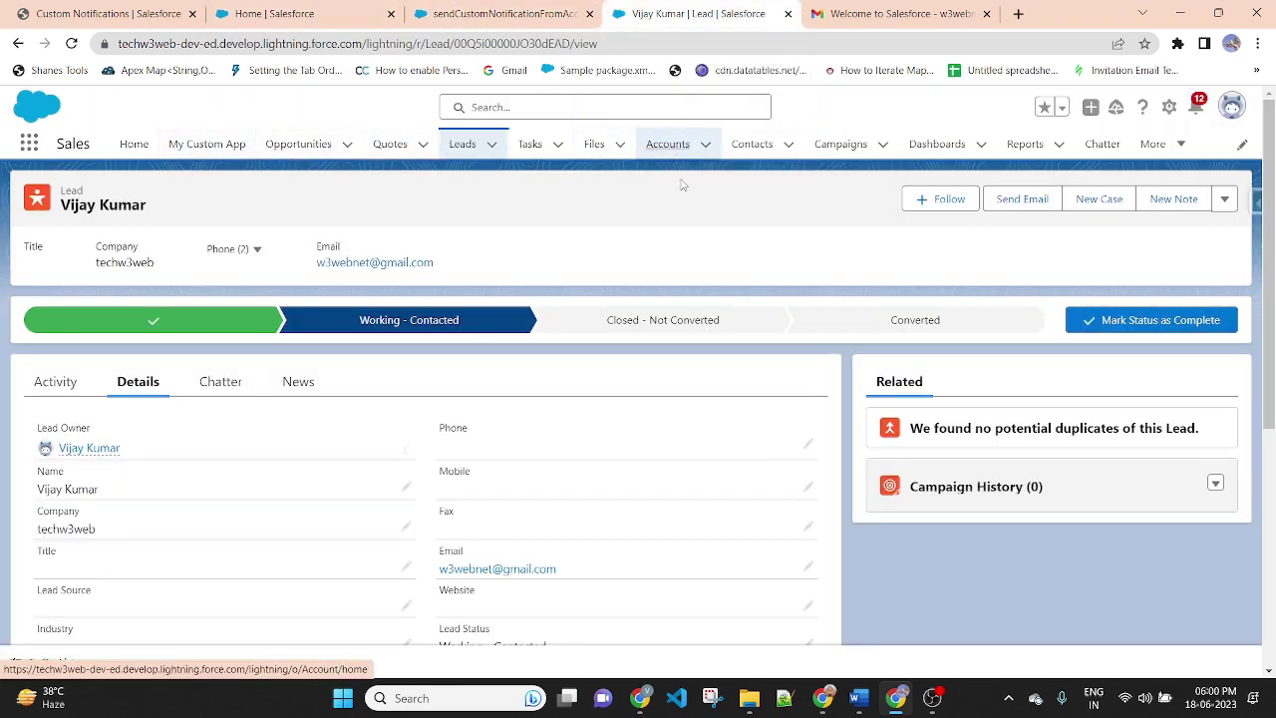
Step: Open the Dickenson plc account and edit its record page in Lightning App Builder
click(667, 143)
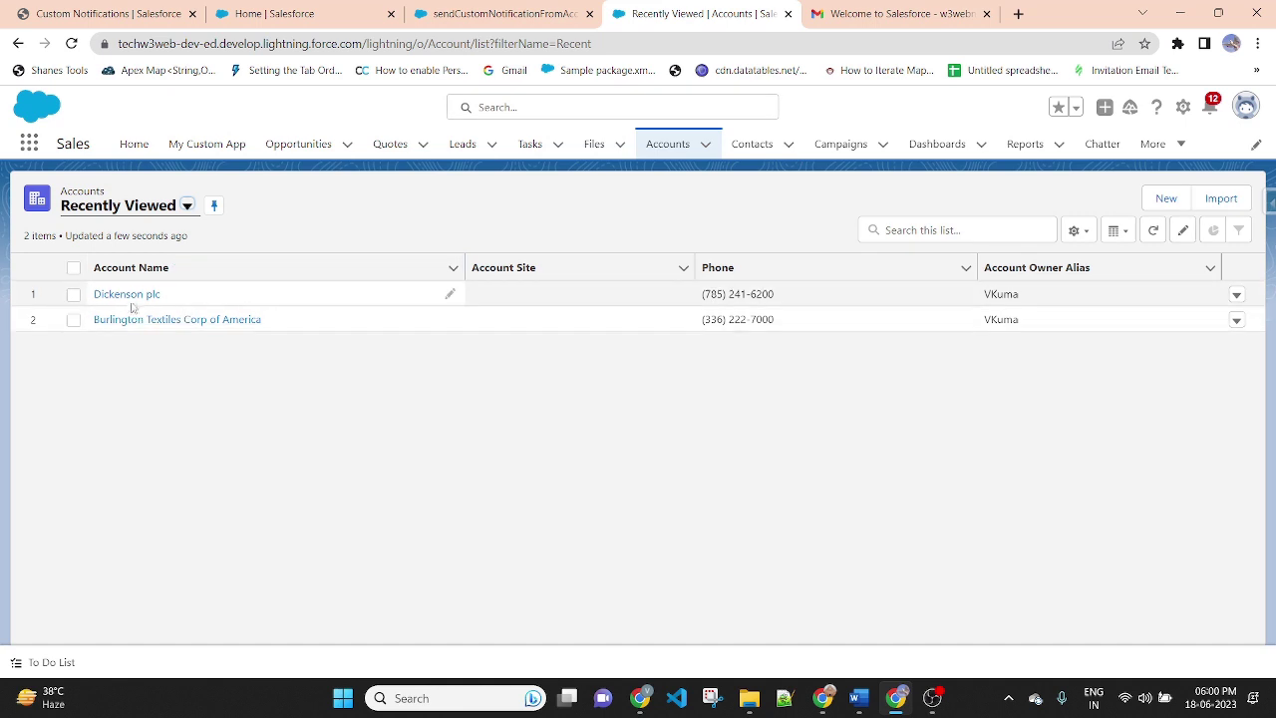
click(128, 297)
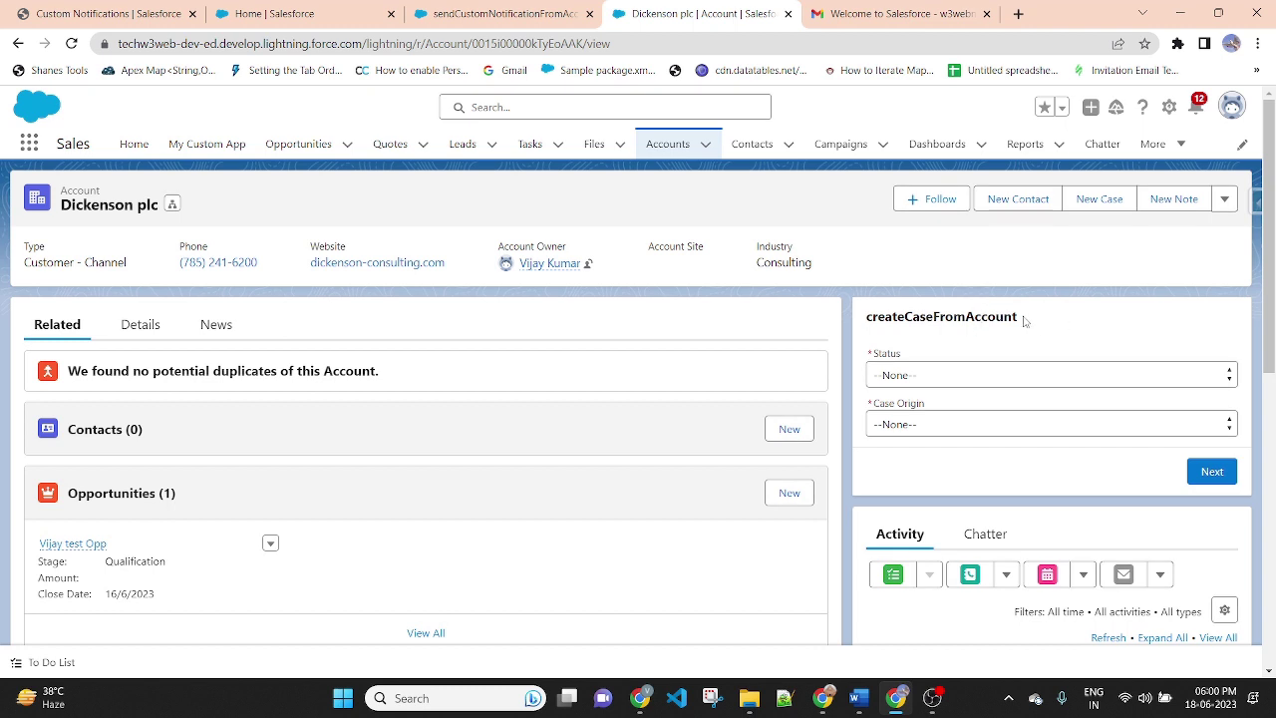
click(1168, 107)
click(1093, 298)
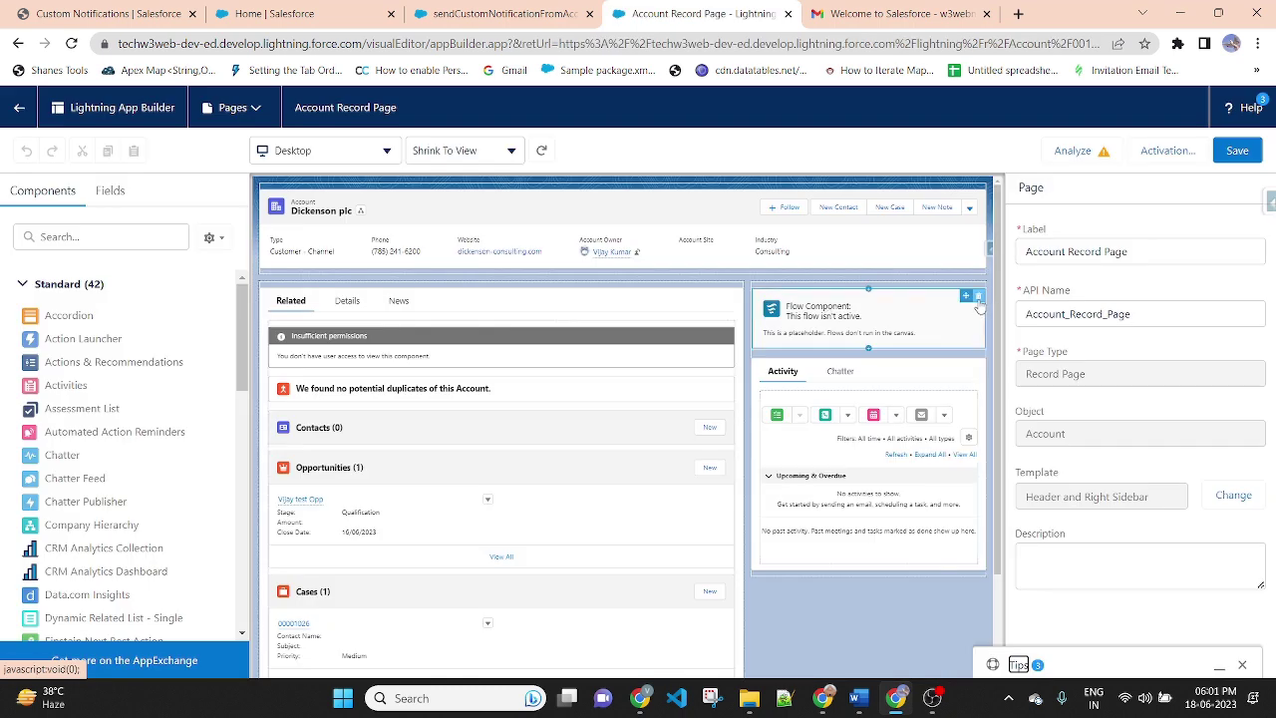
Step: Delete the old Flow component and place a new Flow component in the right sidebar
click(979, 297)
click(77, 237)
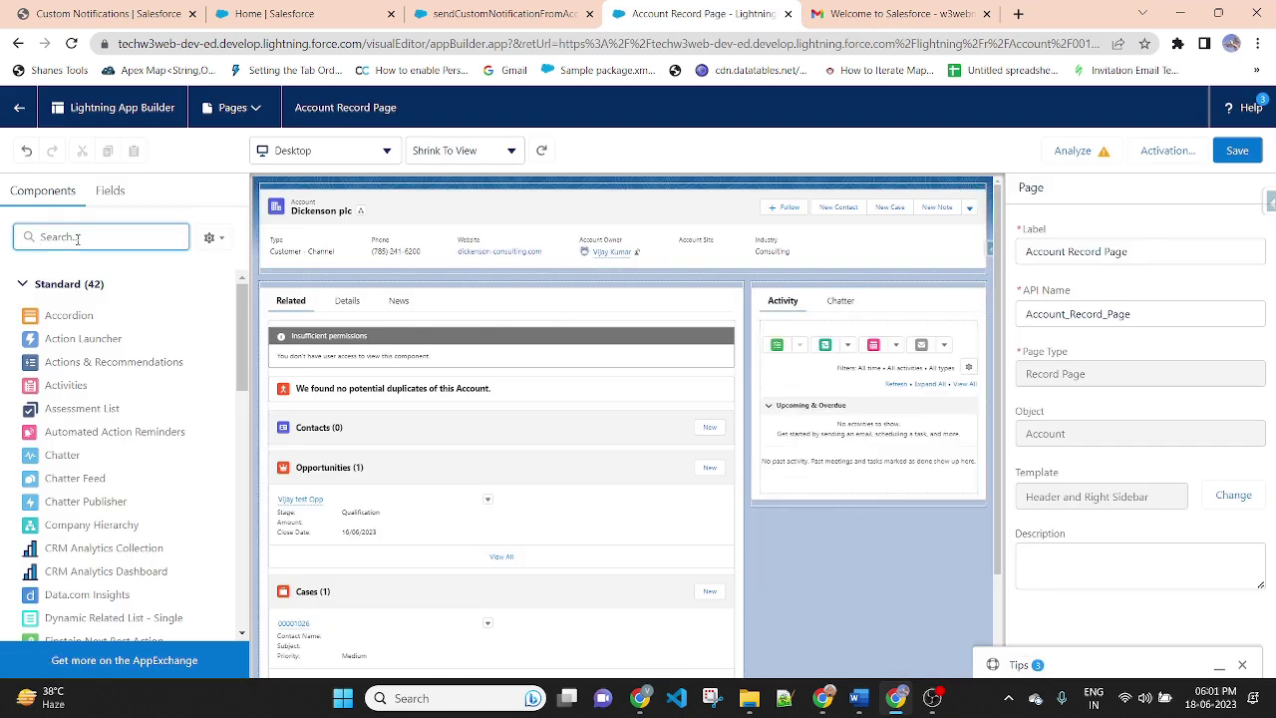
text(fl)
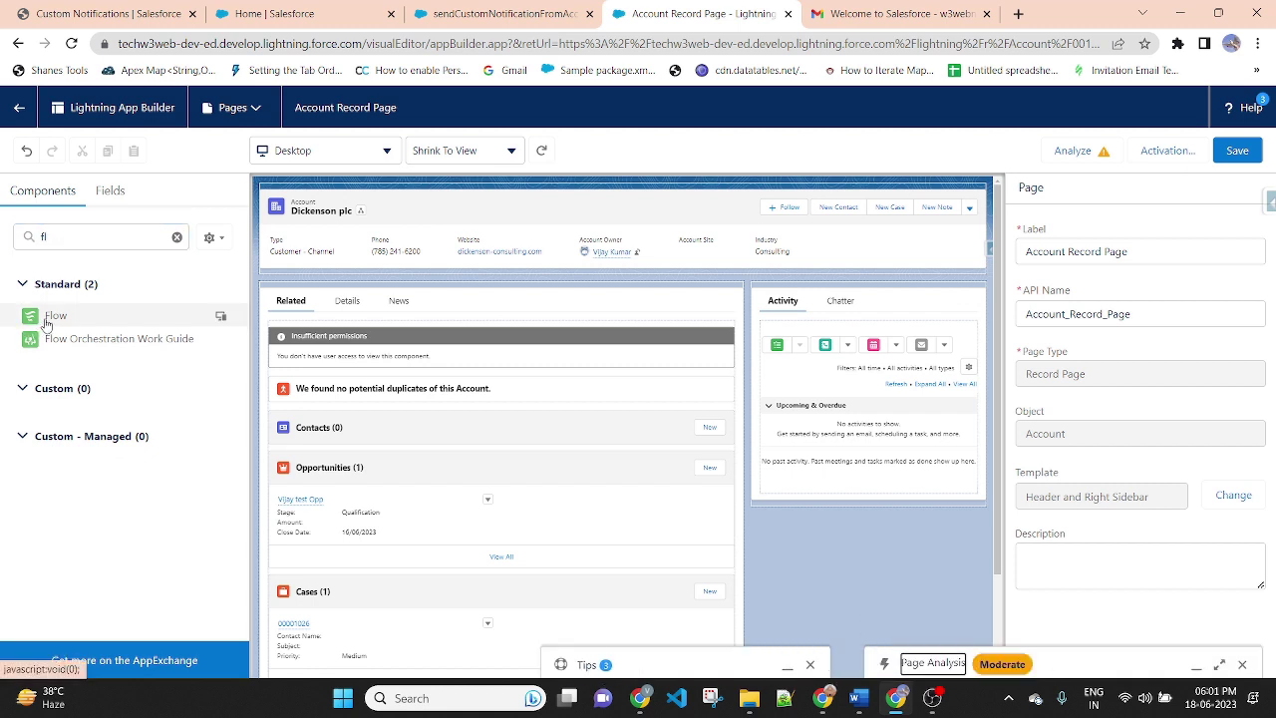
drag(47, 317, 848, 293)
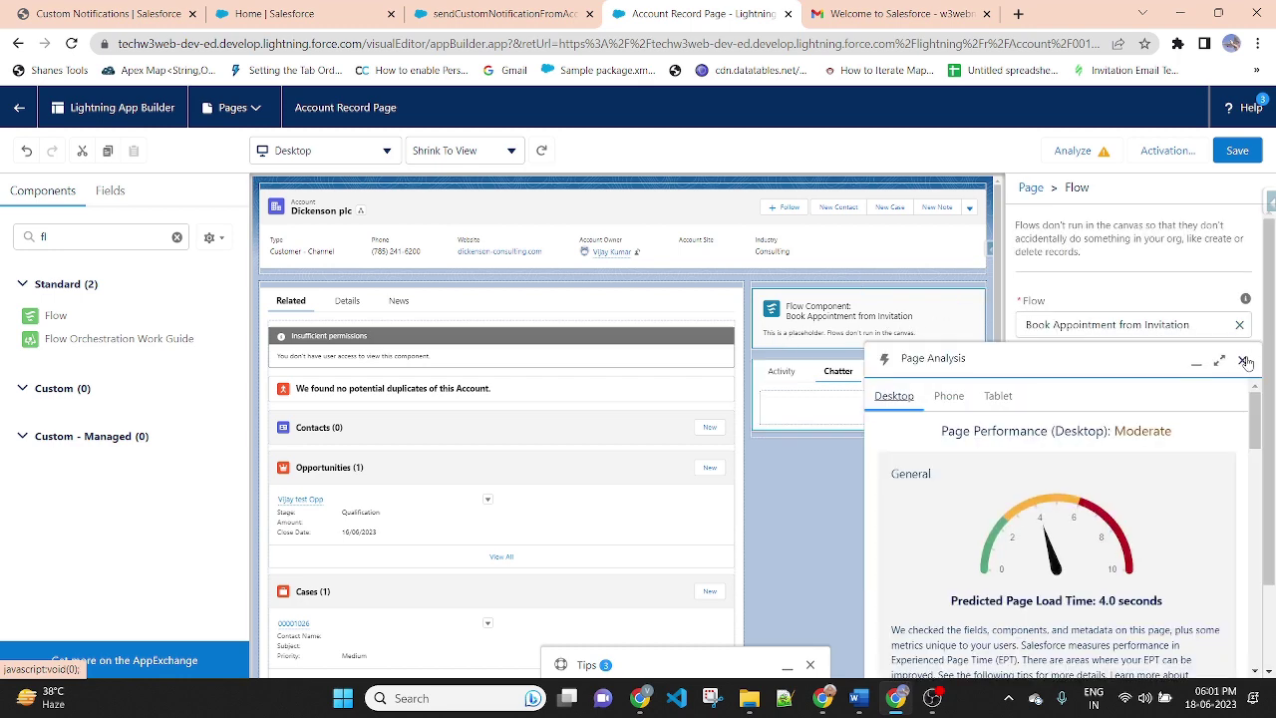
click(1242, 360)
Step: Set the component's flow to sendCustomNotificationFromAccount and save the Account Record Page
click(1239, 327)
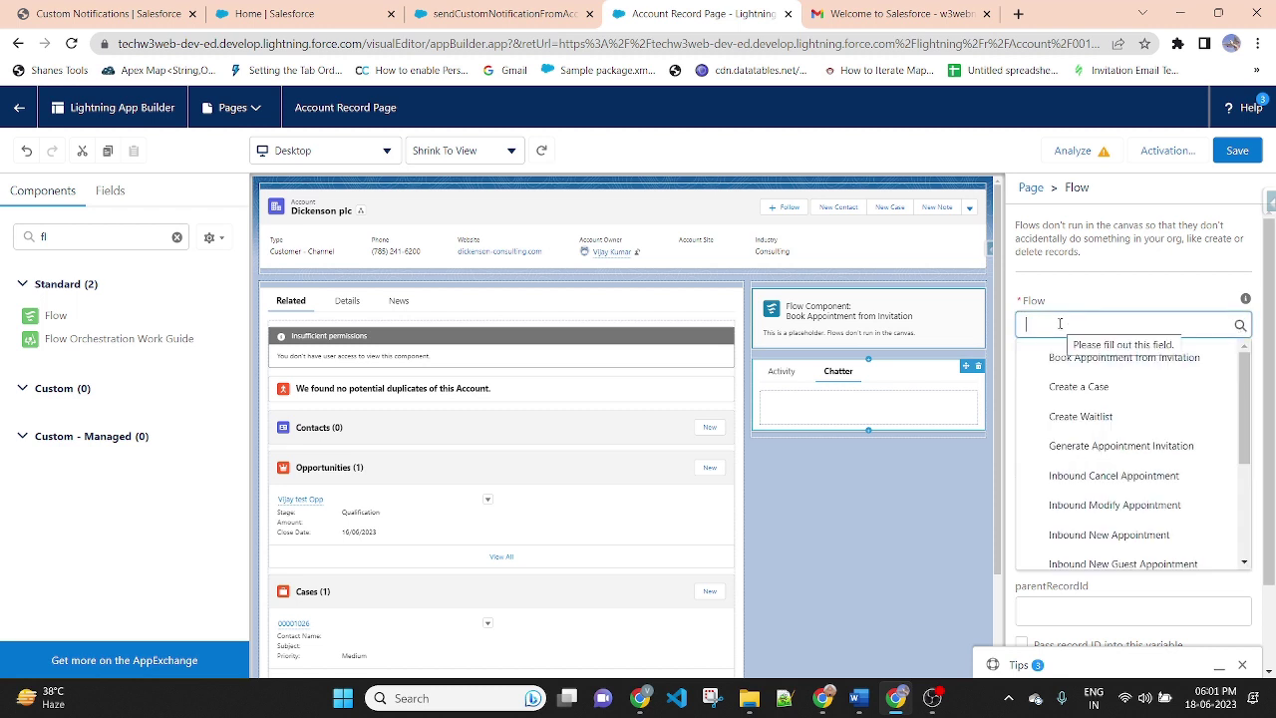
text(cus)
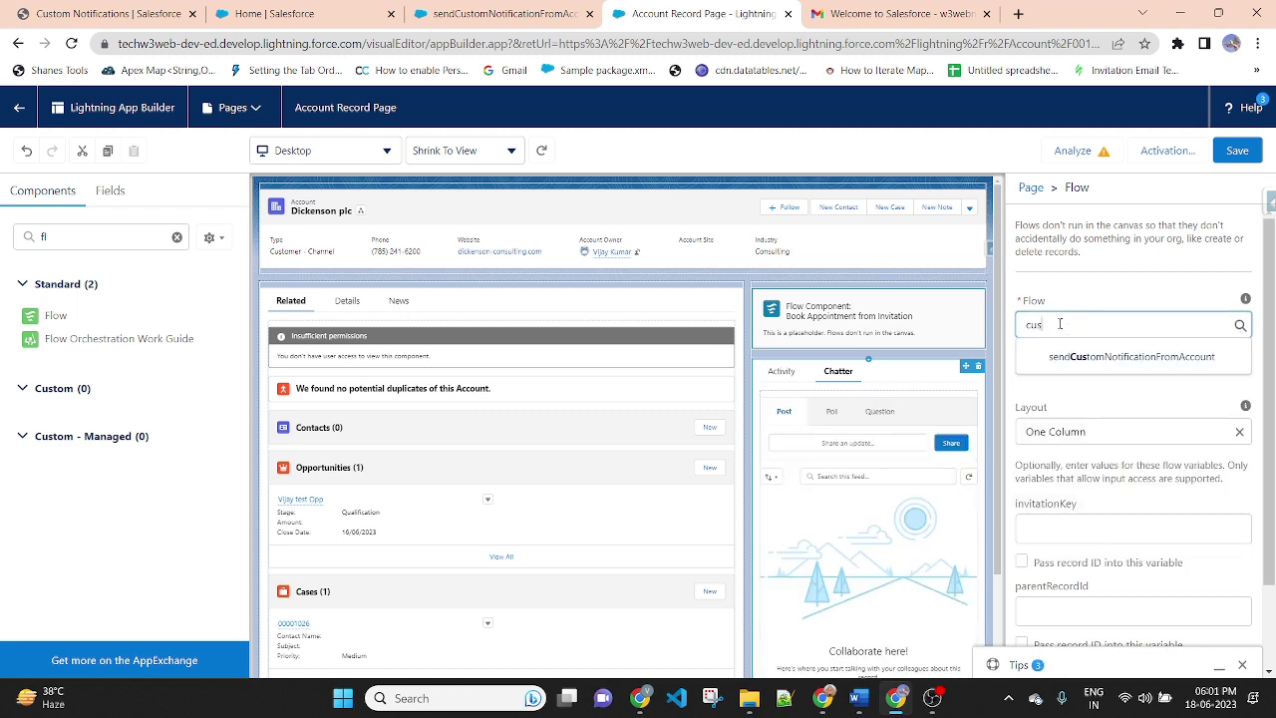
click(1158, 357)
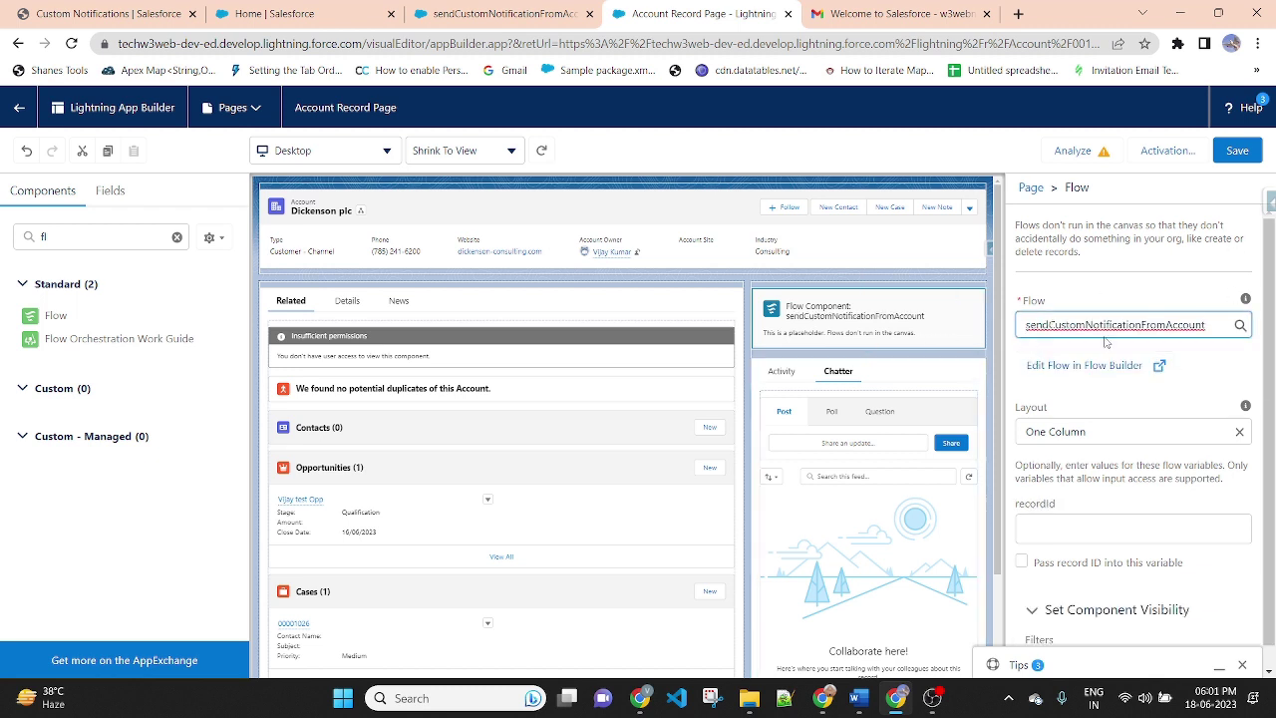
click(1234, 151)
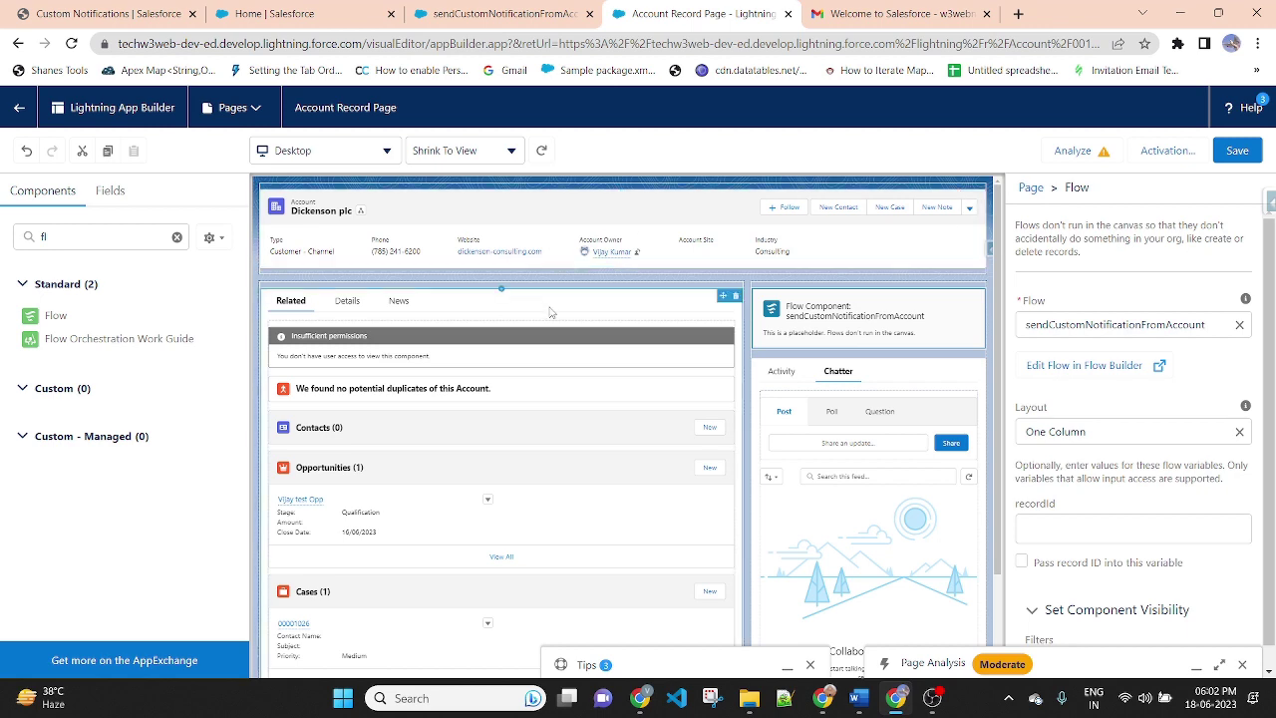
Step: Exit Lightning App Builder back to the Dickenson plc account page showing the new flow form
click(19, 109)
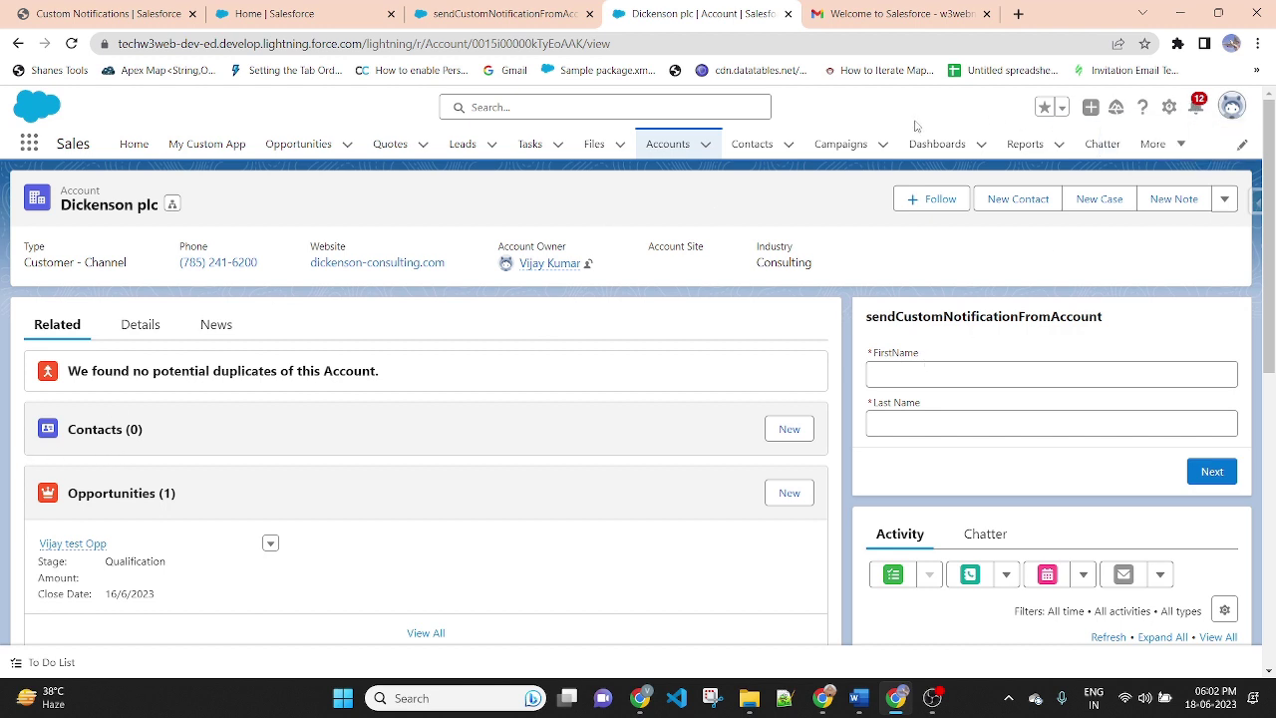
Step: Glance at notifications, then submit the flow form with a contact's first and last name
click(1196, 107)
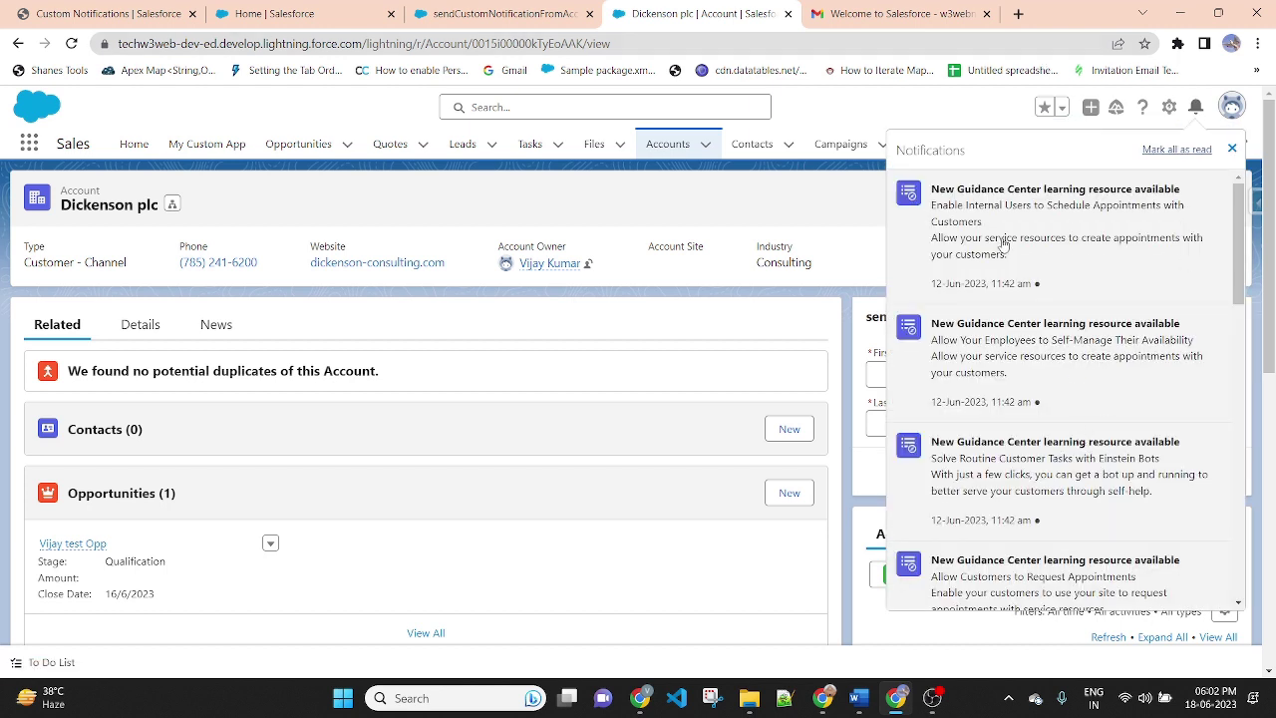
click(925, 116)
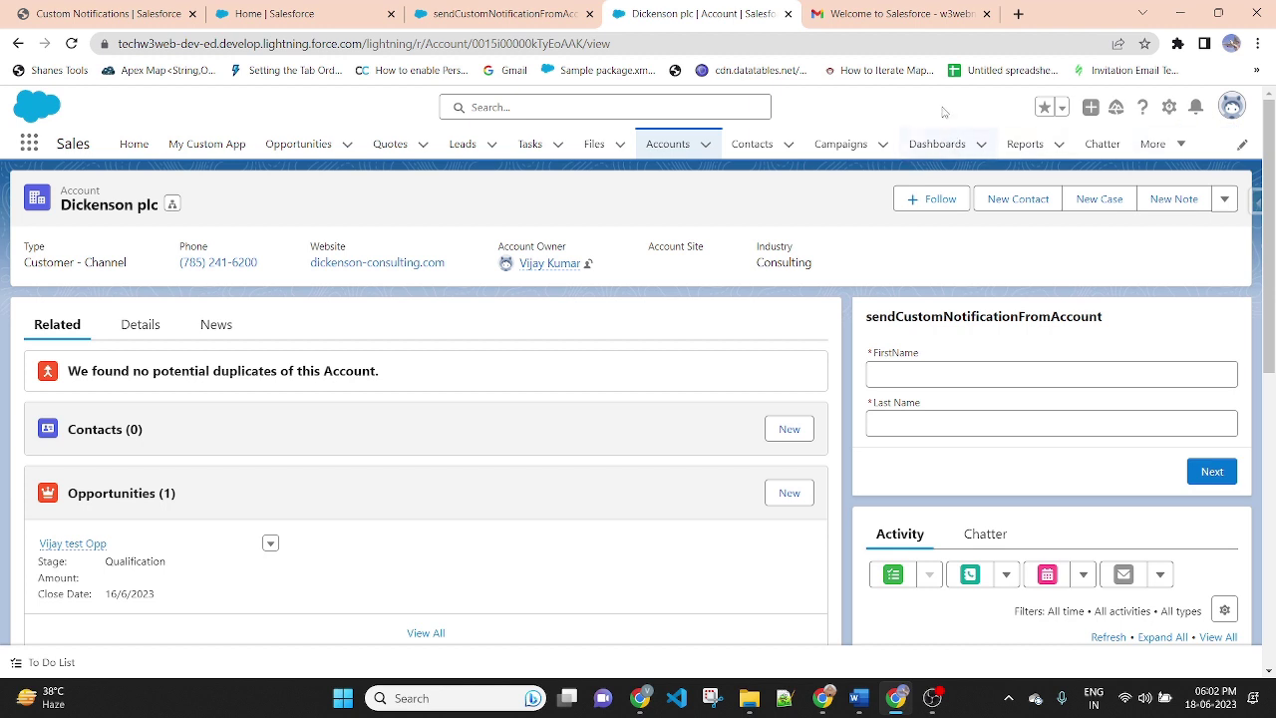
click(952, 375)
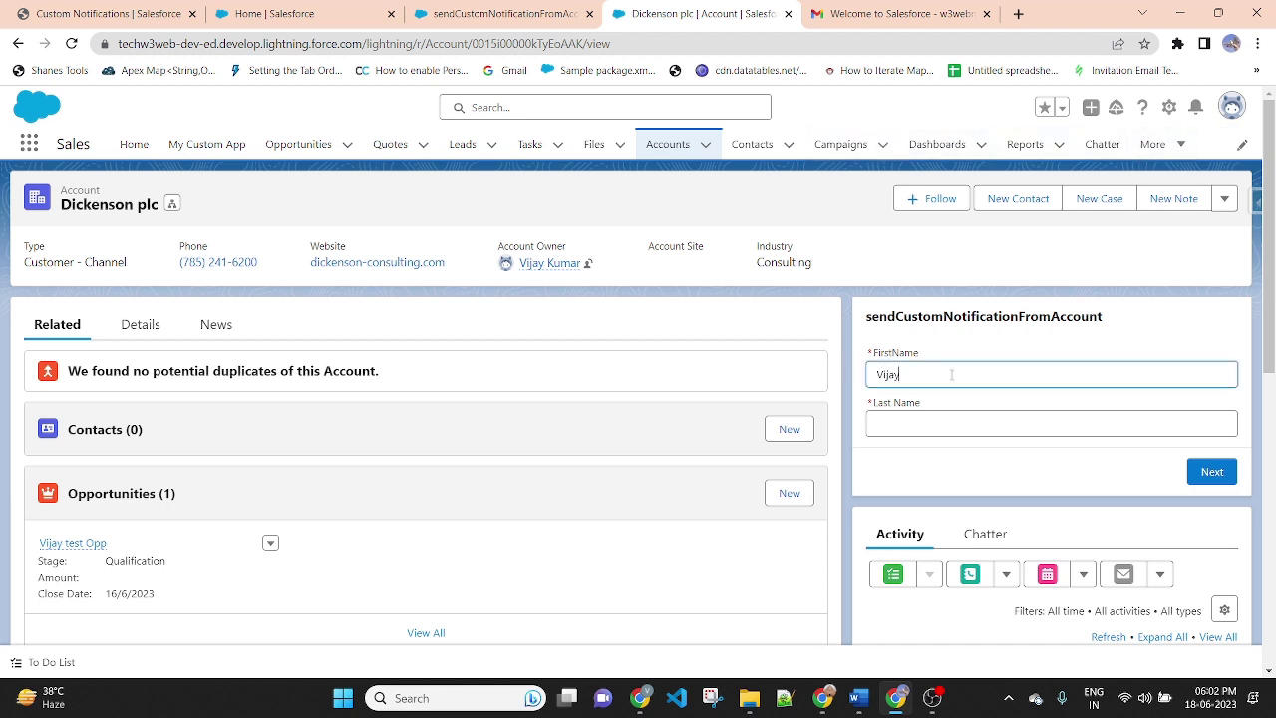
key(Tab)
text(Kumar)
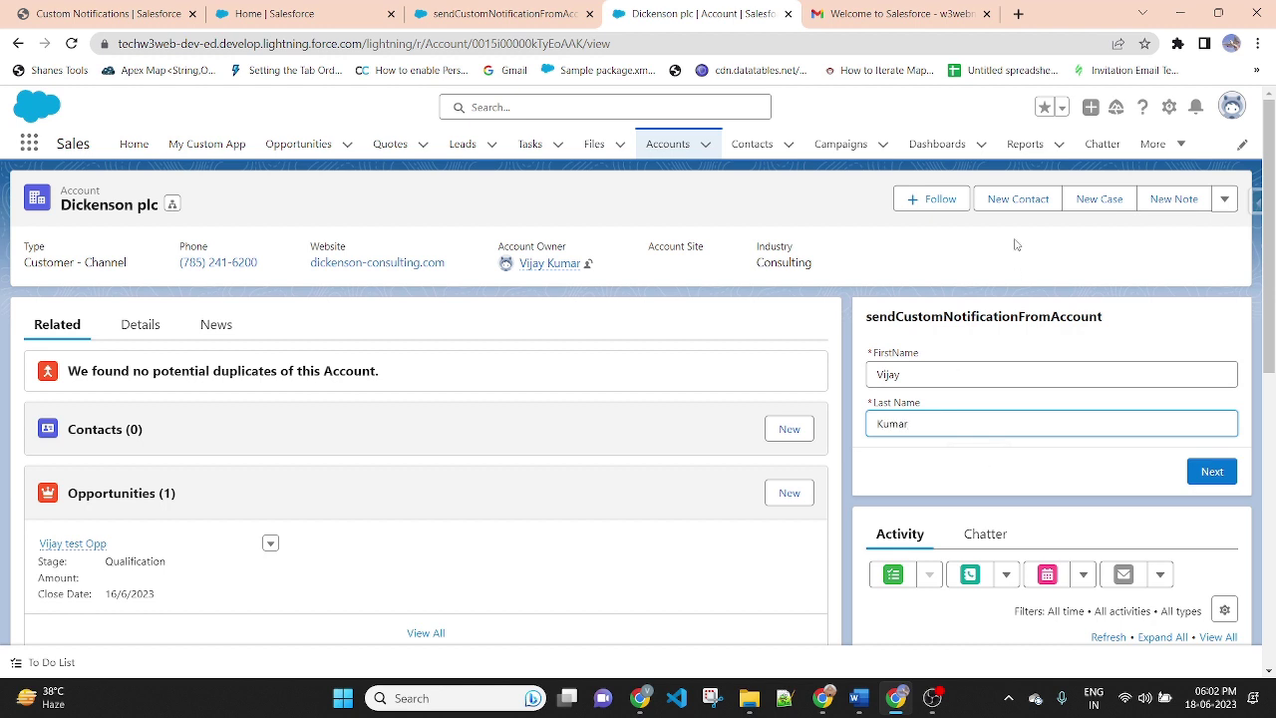
click(904, 258)
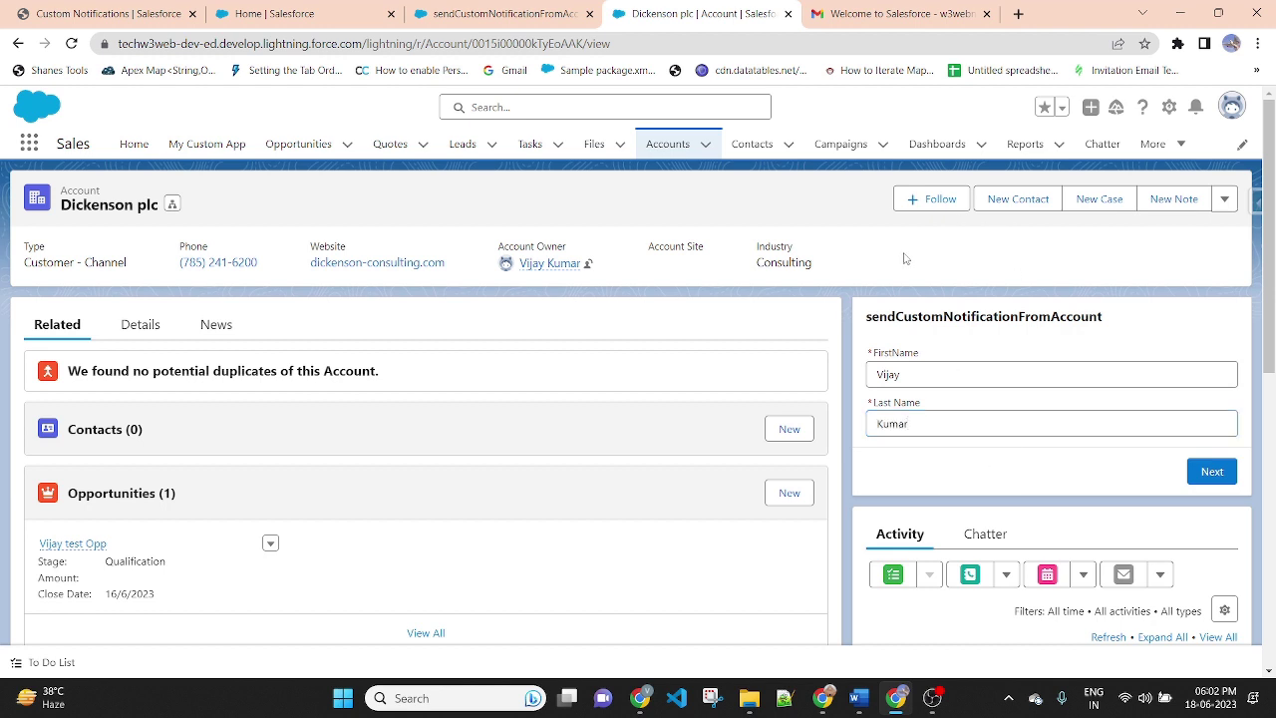
click(1209, 472)
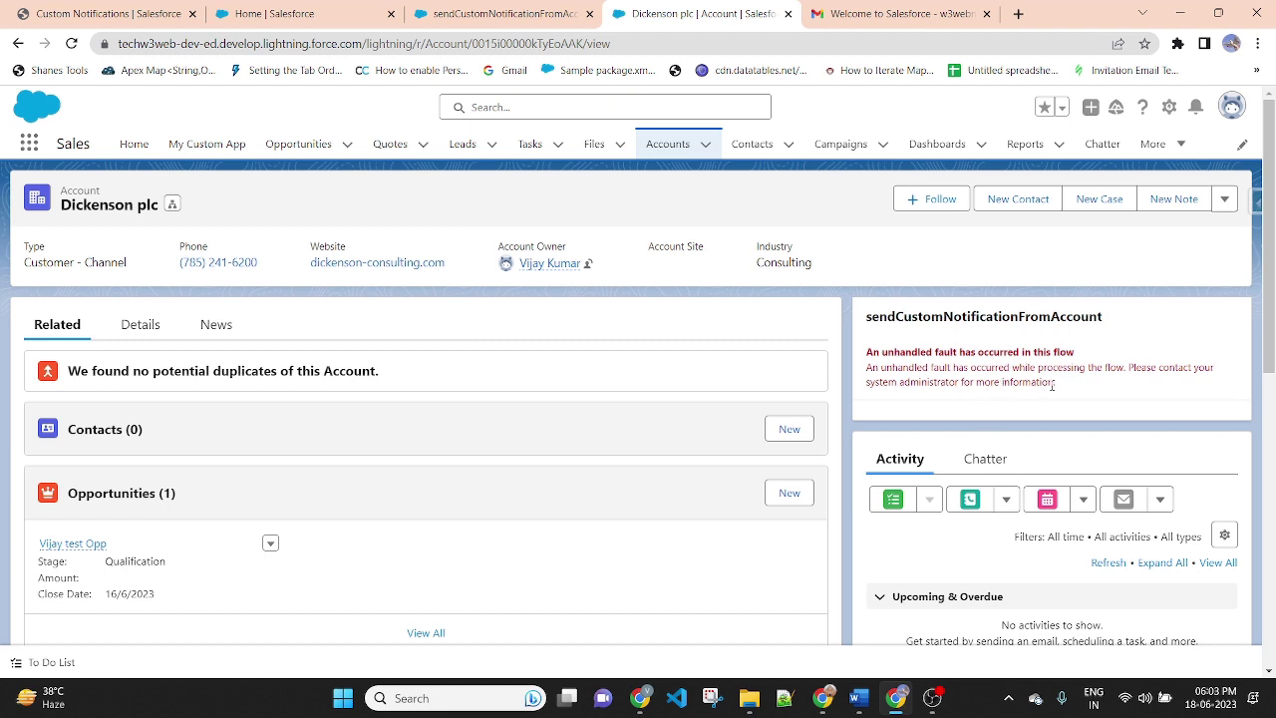
Step: Open the flow fault error email from the Gmail inbox
click(900, 12)
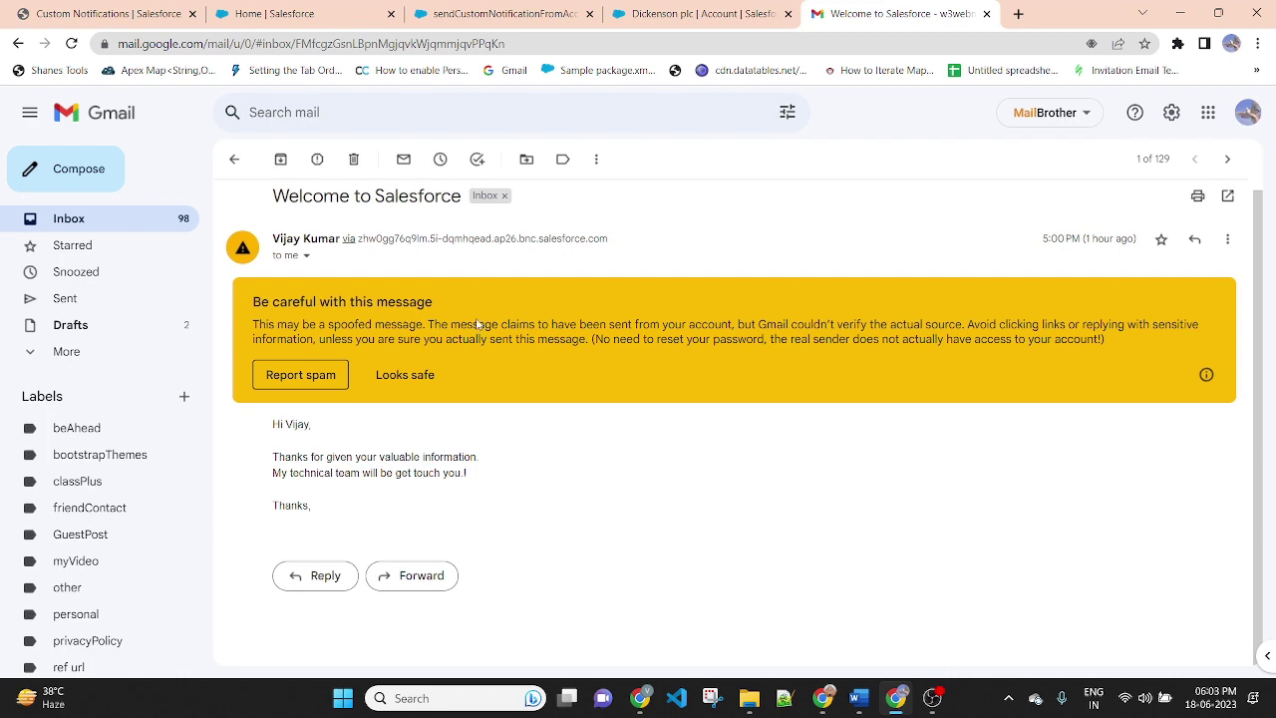
click(234, 159)
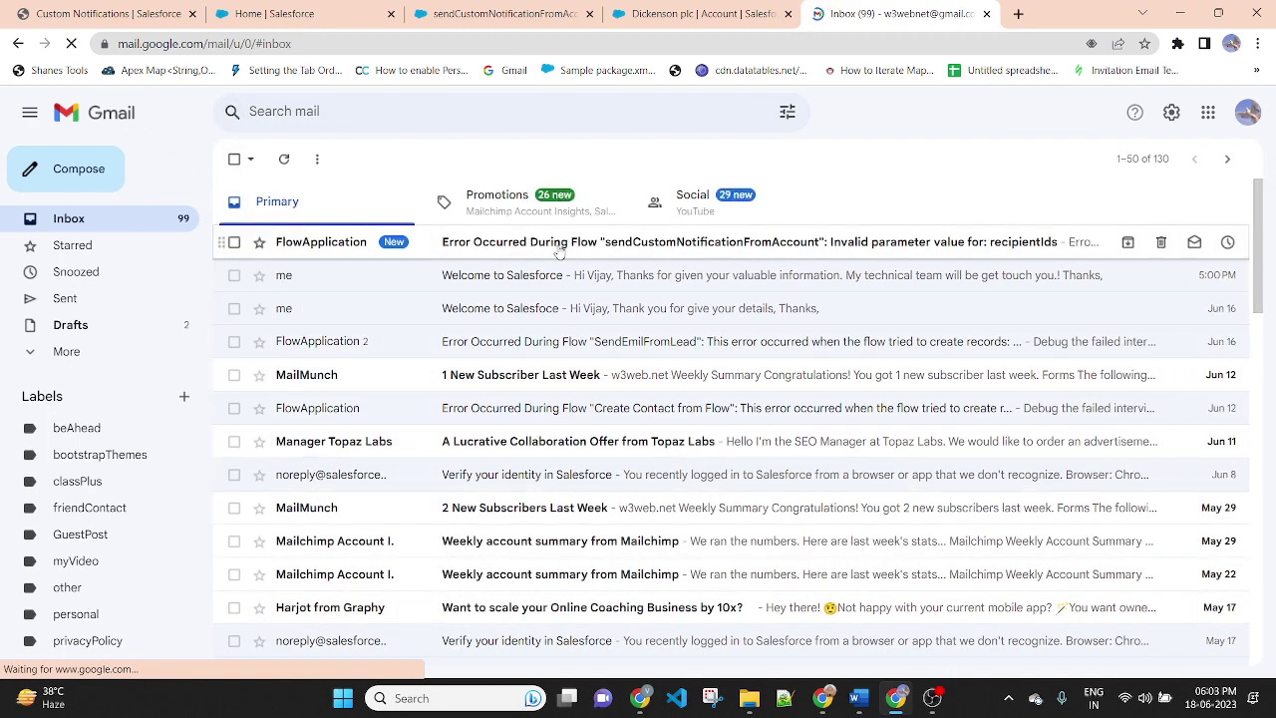
click(560, 252)
Step: Scroll to CREATE RECORDS and highlight the AccountId = {!recordId} (null) line
scroll(798, 479, down, 5)
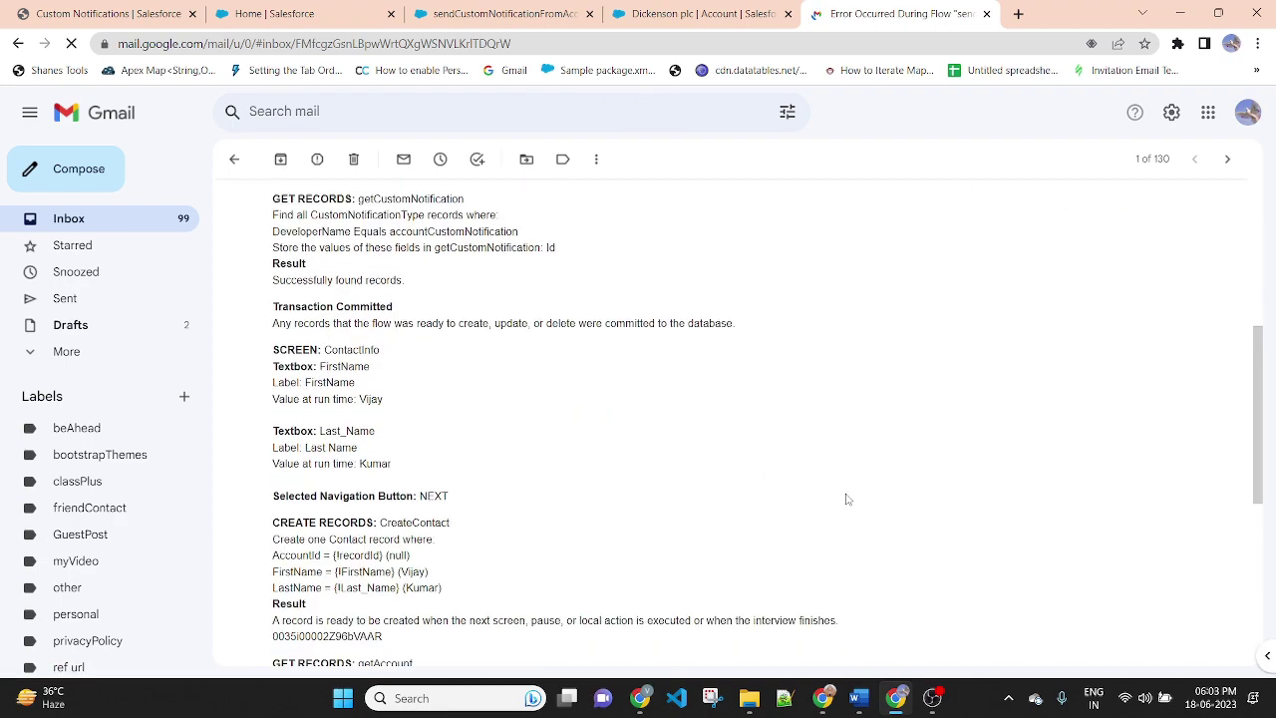
scroll(848, 498, down, 4)
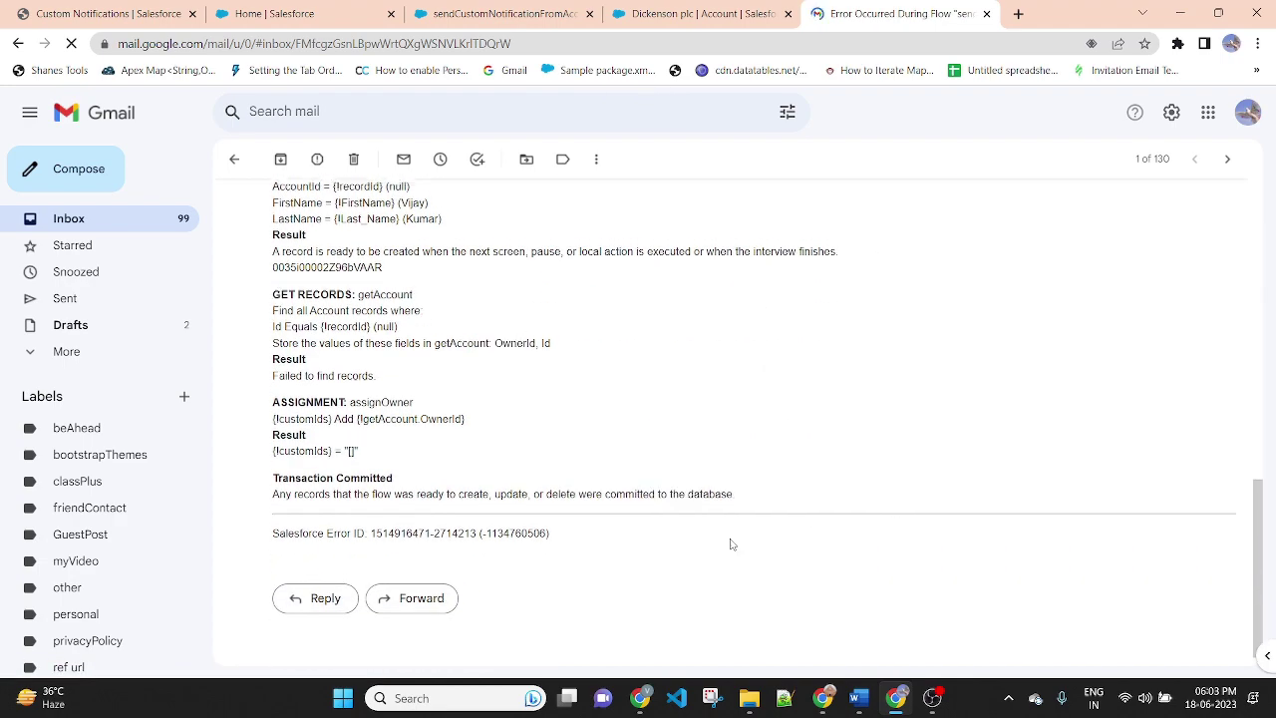
scroll(730, 544, up, 10)
scroll(730, 544, down, 1)
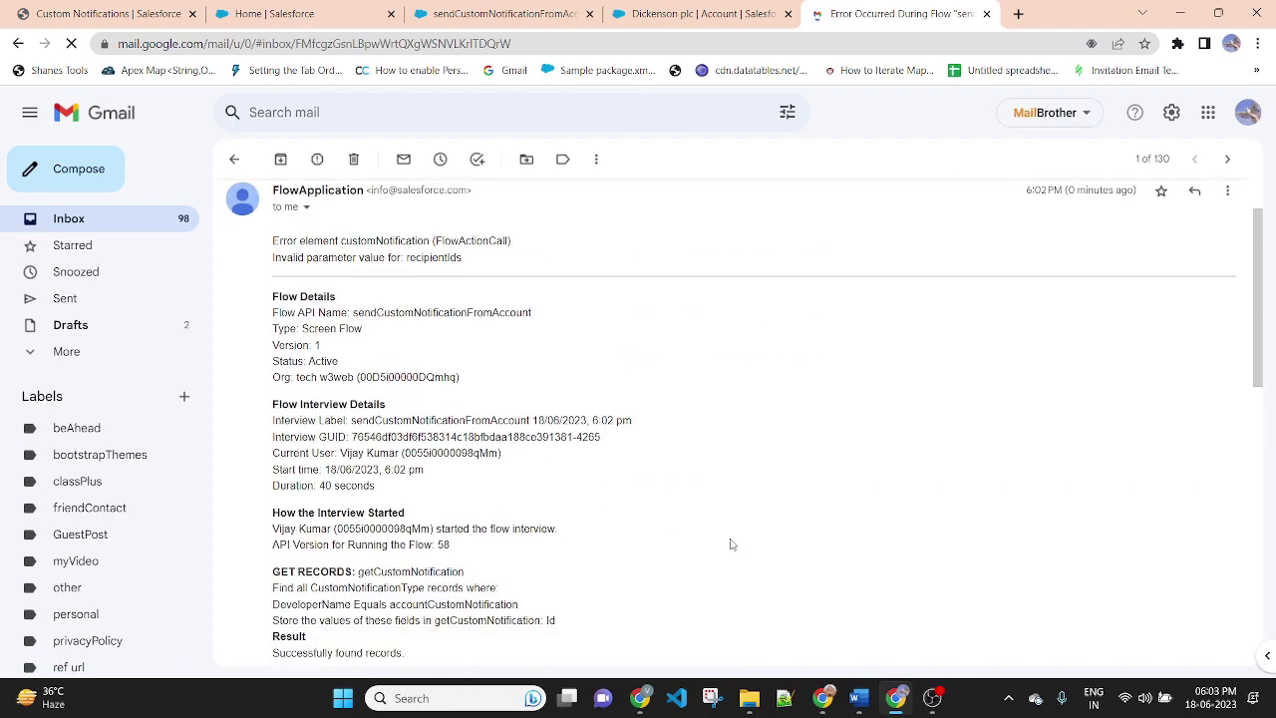
scroll(730, 544, down, 6)
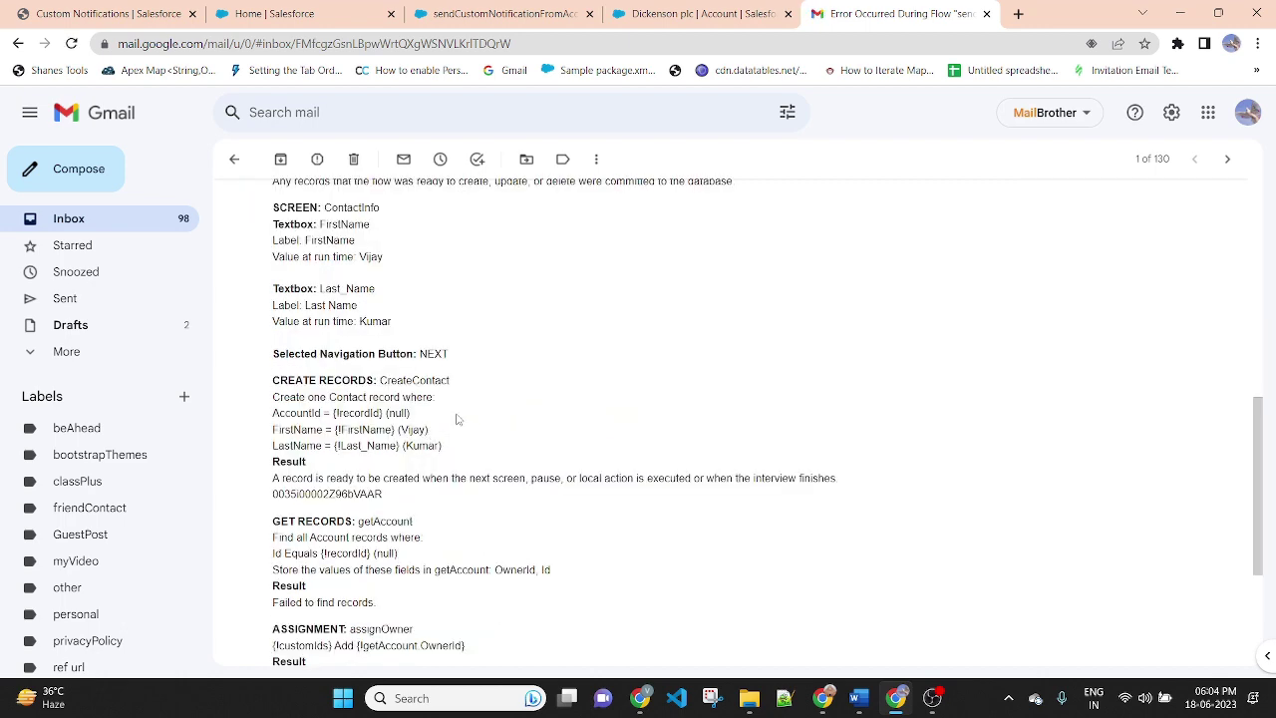
scroll(496, 408, up, 10)
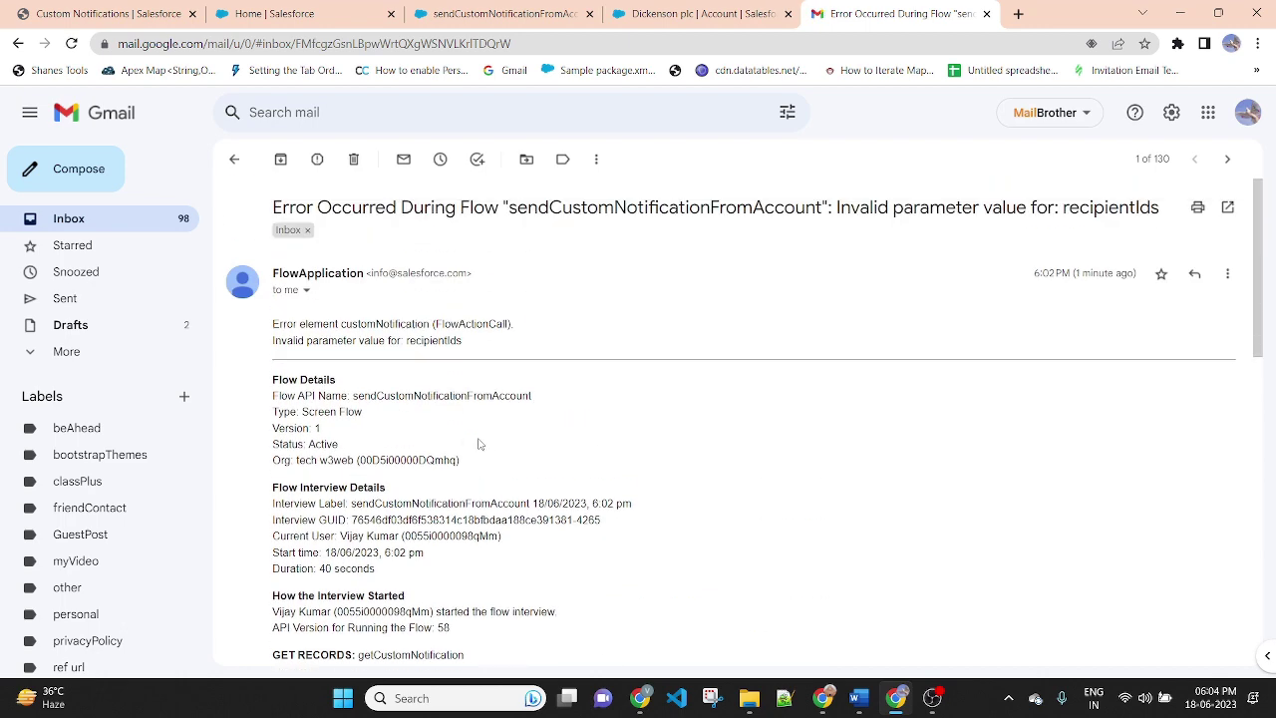
scroll(590, 450, down, 5)
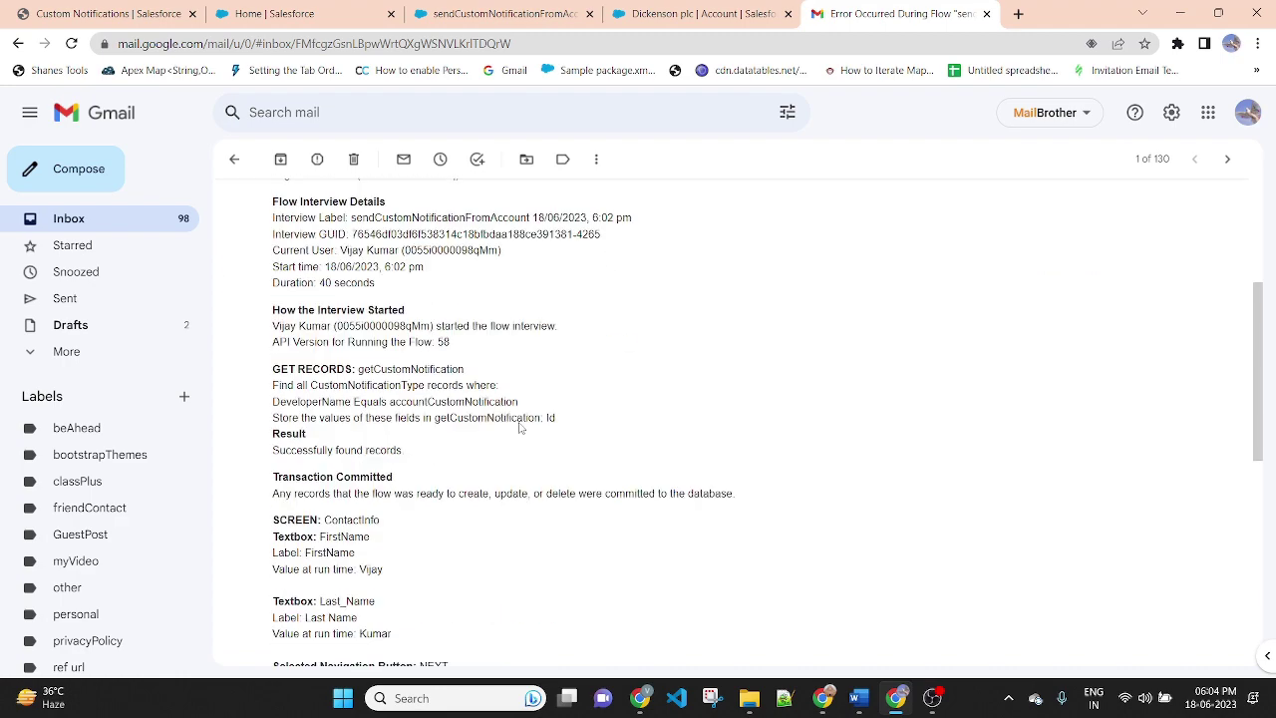
scroll(590, 450, up, 3)
scroll(590, 452, down, 2)
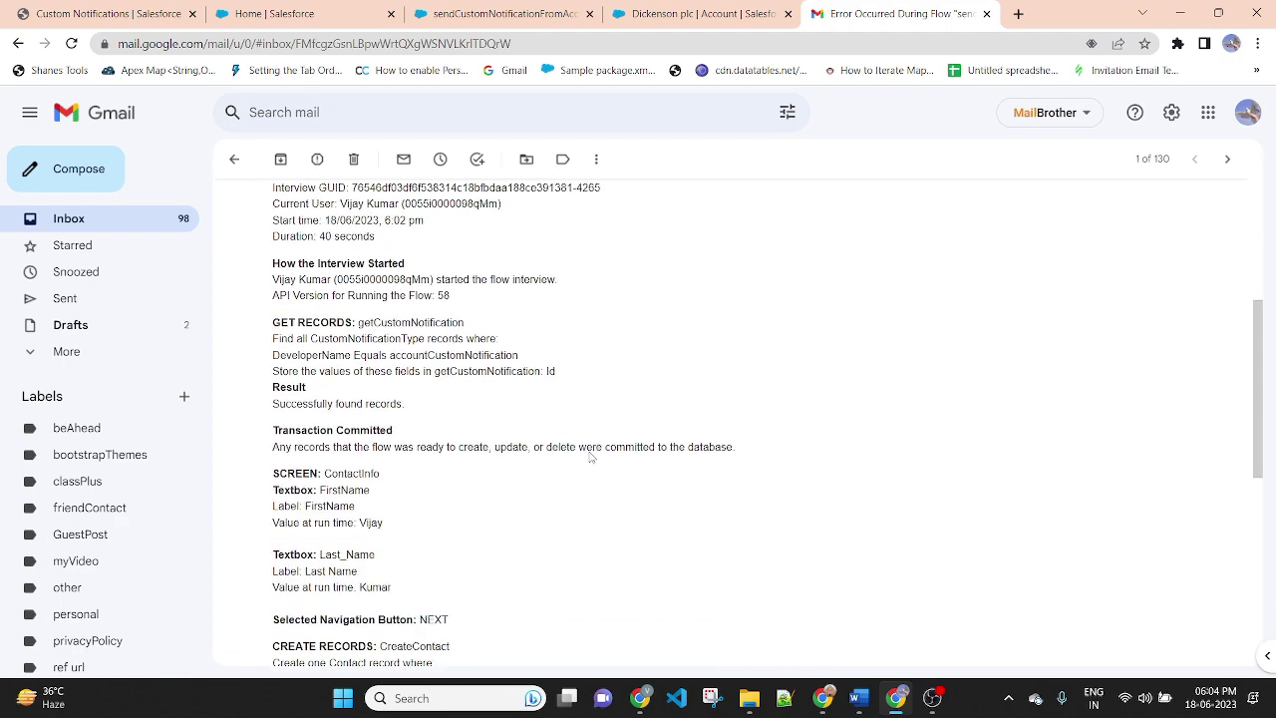
scroll(591, 452, down, 2)
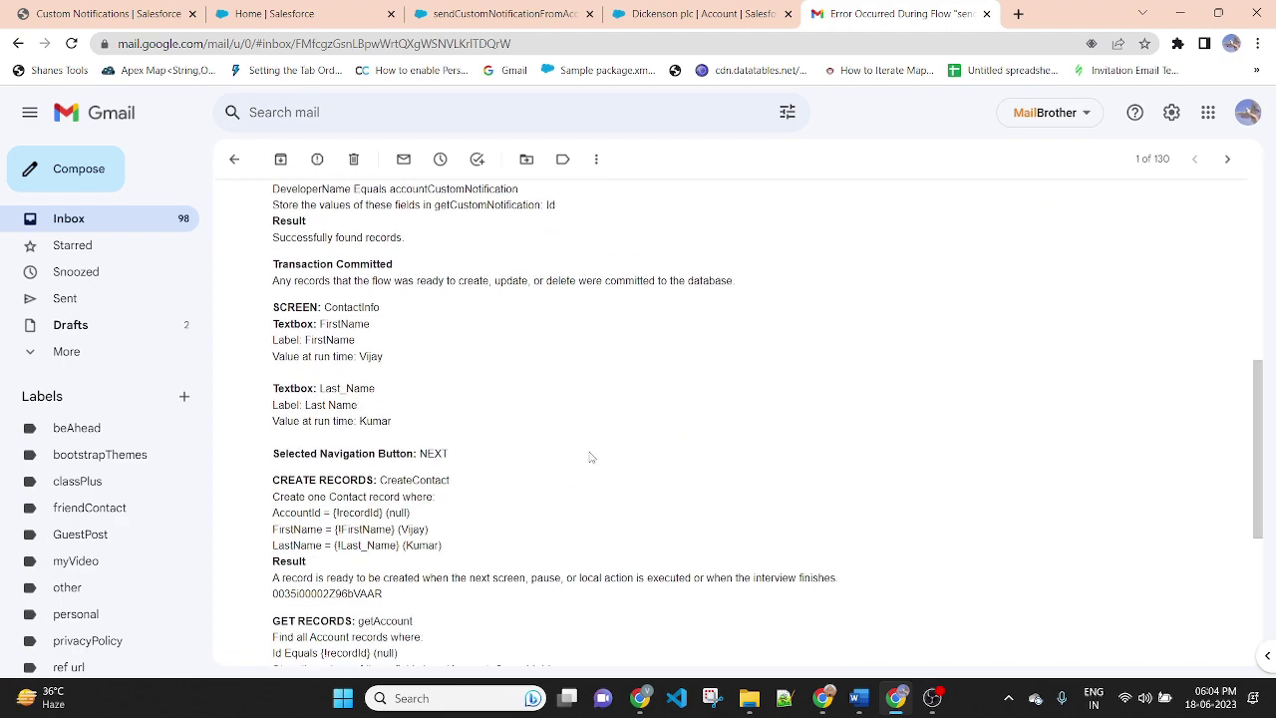
scroll(591, 456, down, 1)
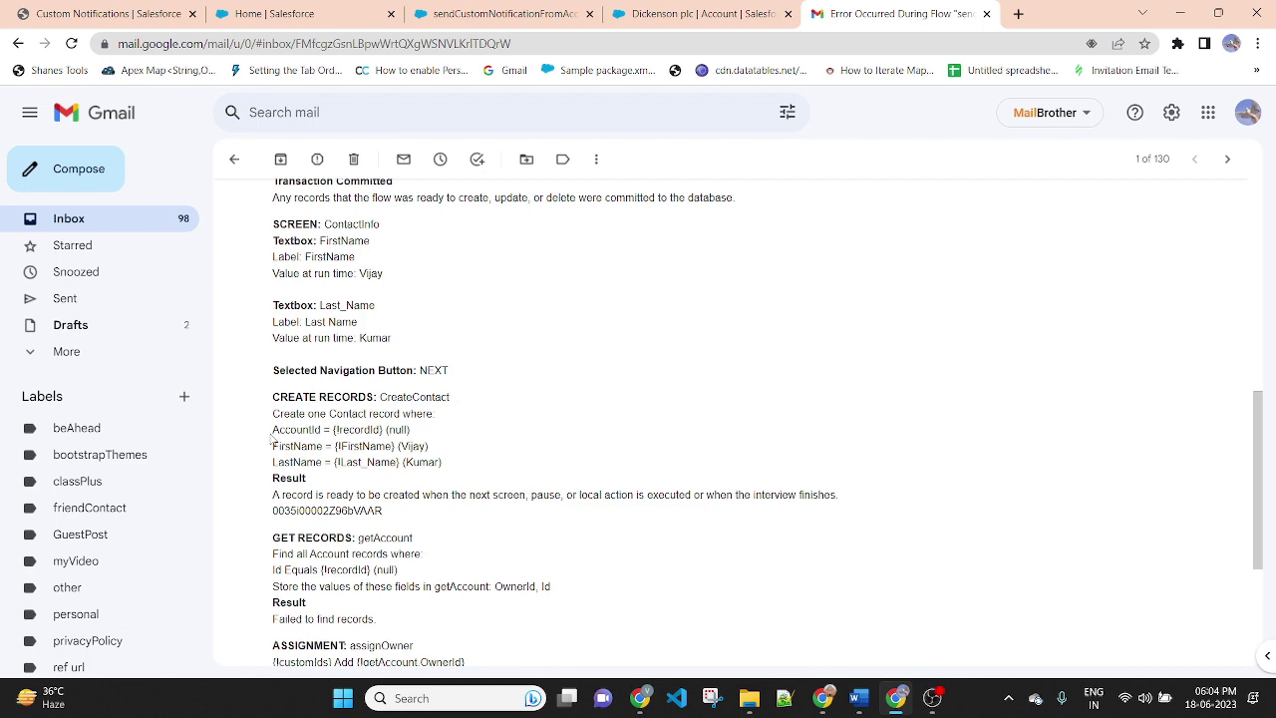
drag(419, 436, 268, 442)
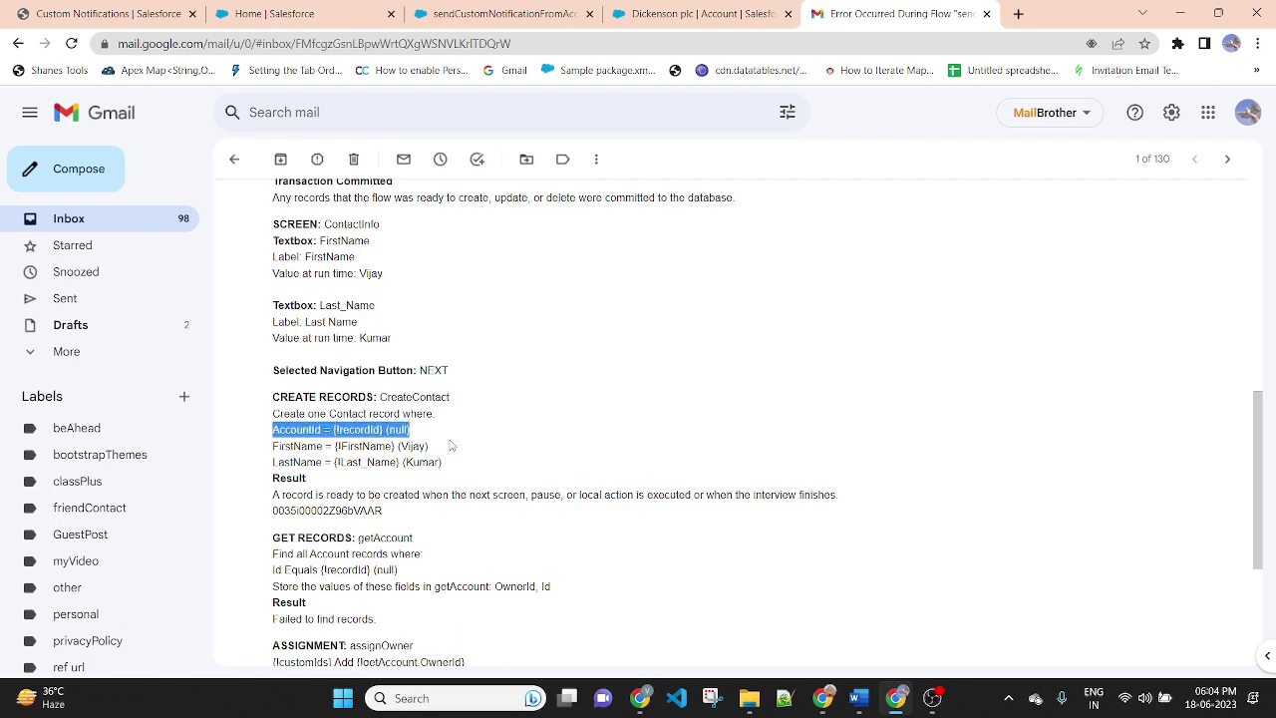
click(418, 436)
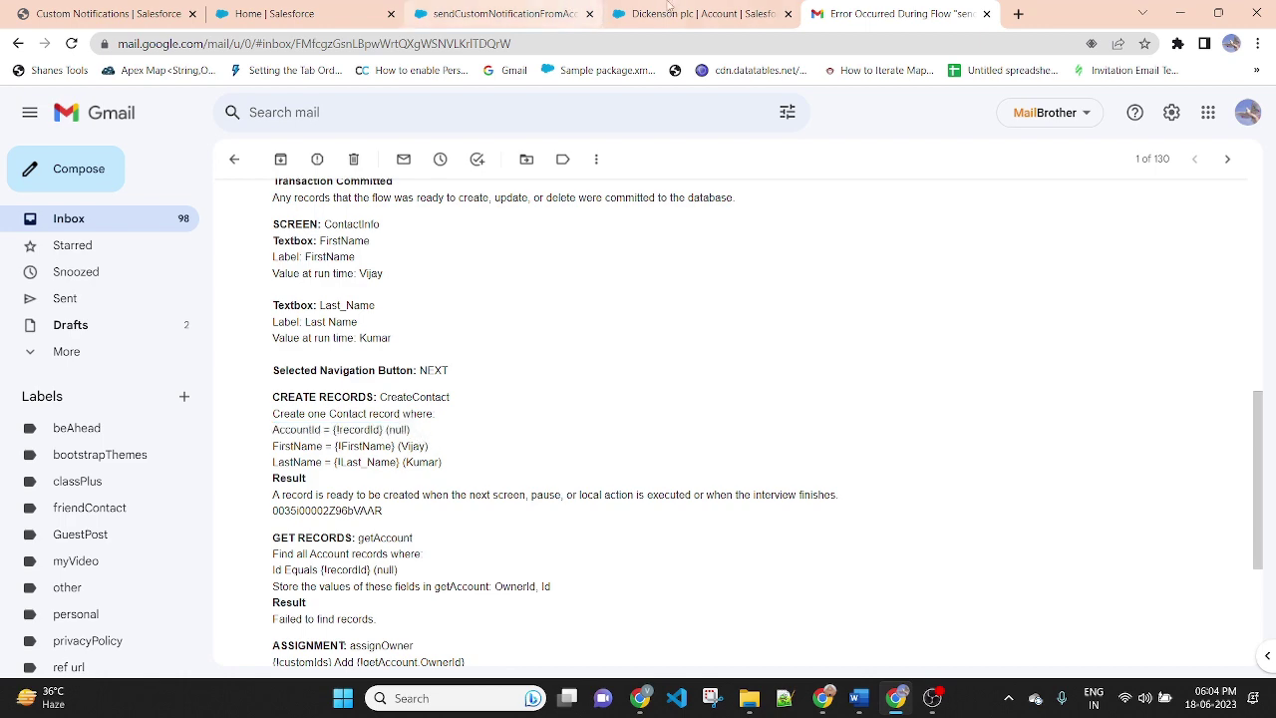
Step: Edit the Dickenson plc page so its Flow component passes the record ID into recordId, save, and go back
click(668, 9)
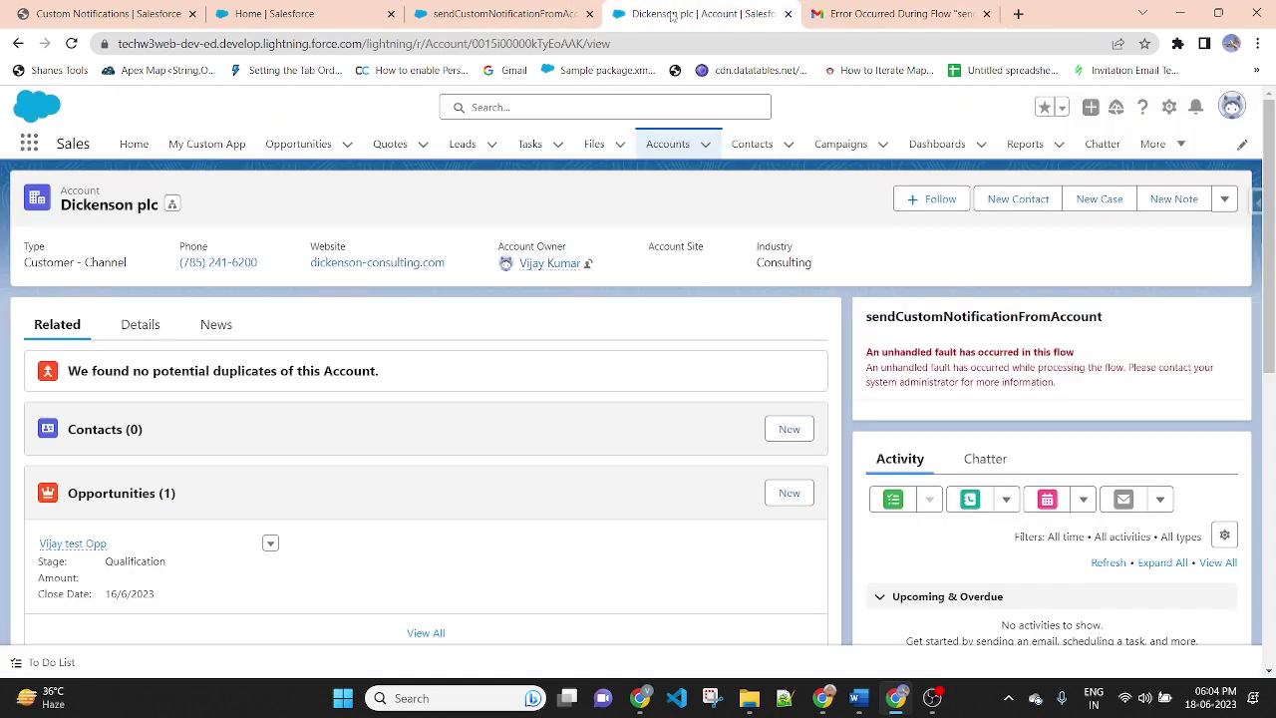
click(1170, 107)
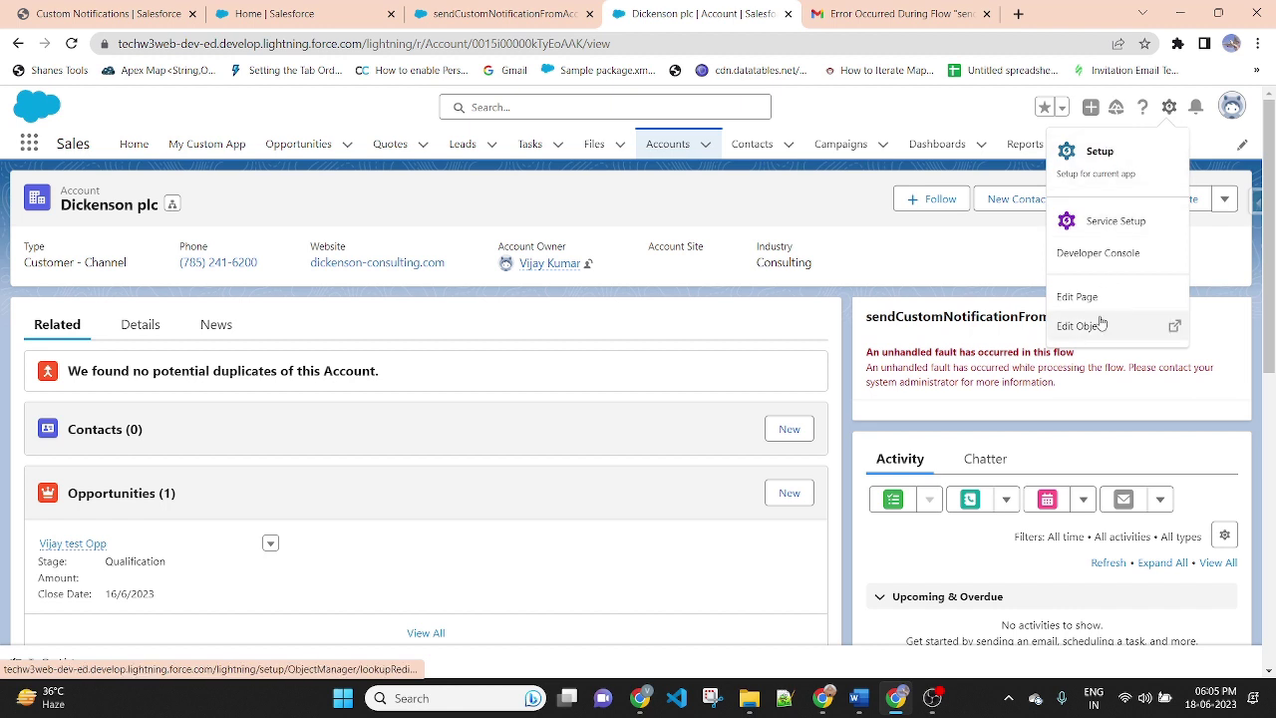
click(1082, 296)
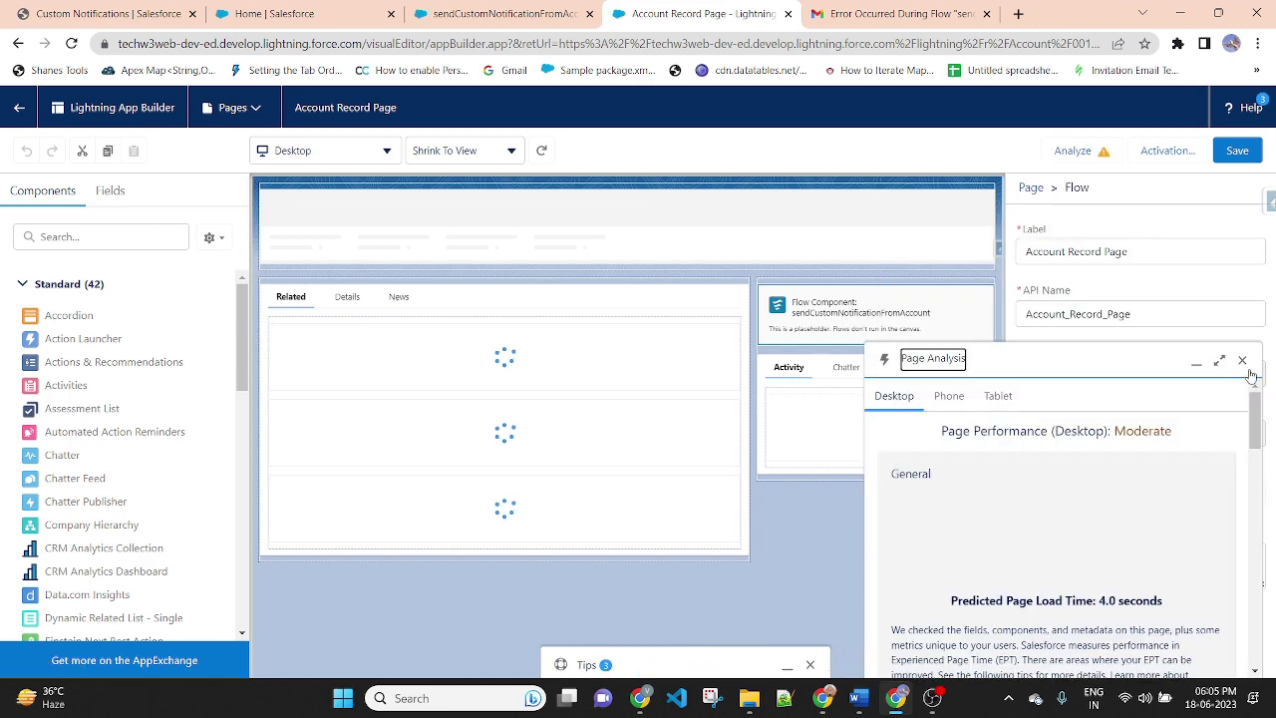
click(1242, 360)
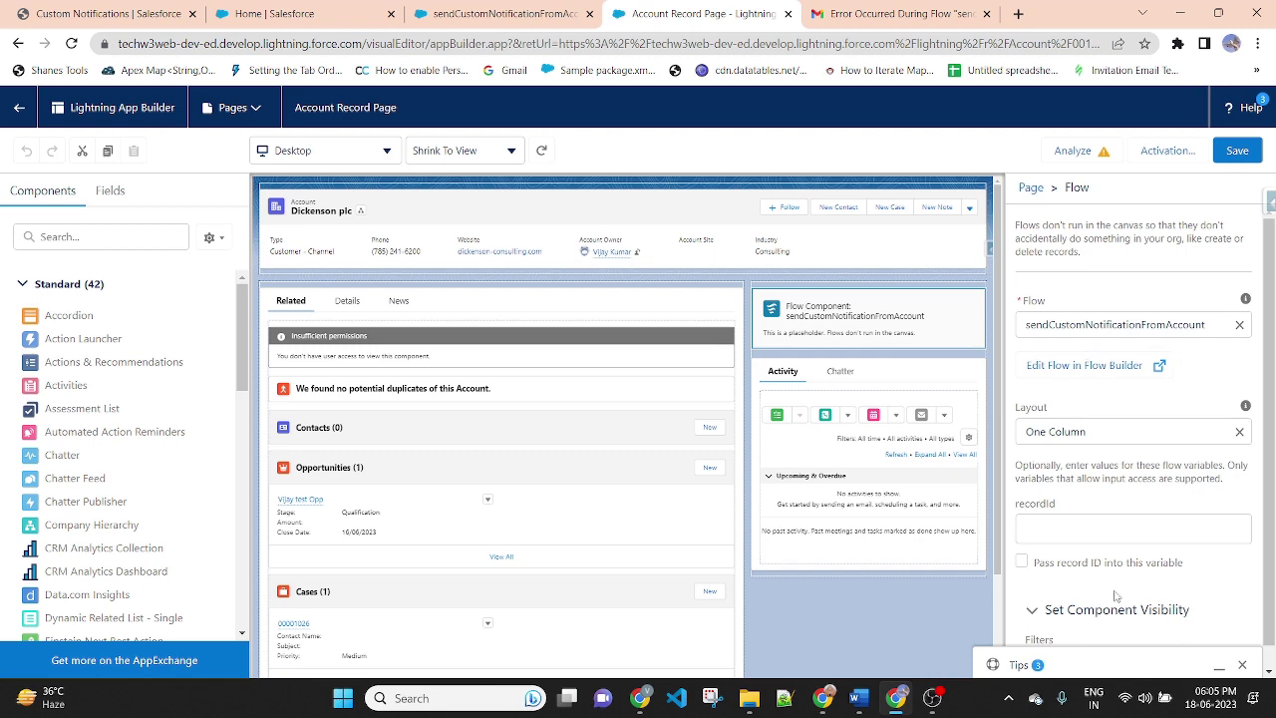
click(1024, 565)
click(1236, 151)
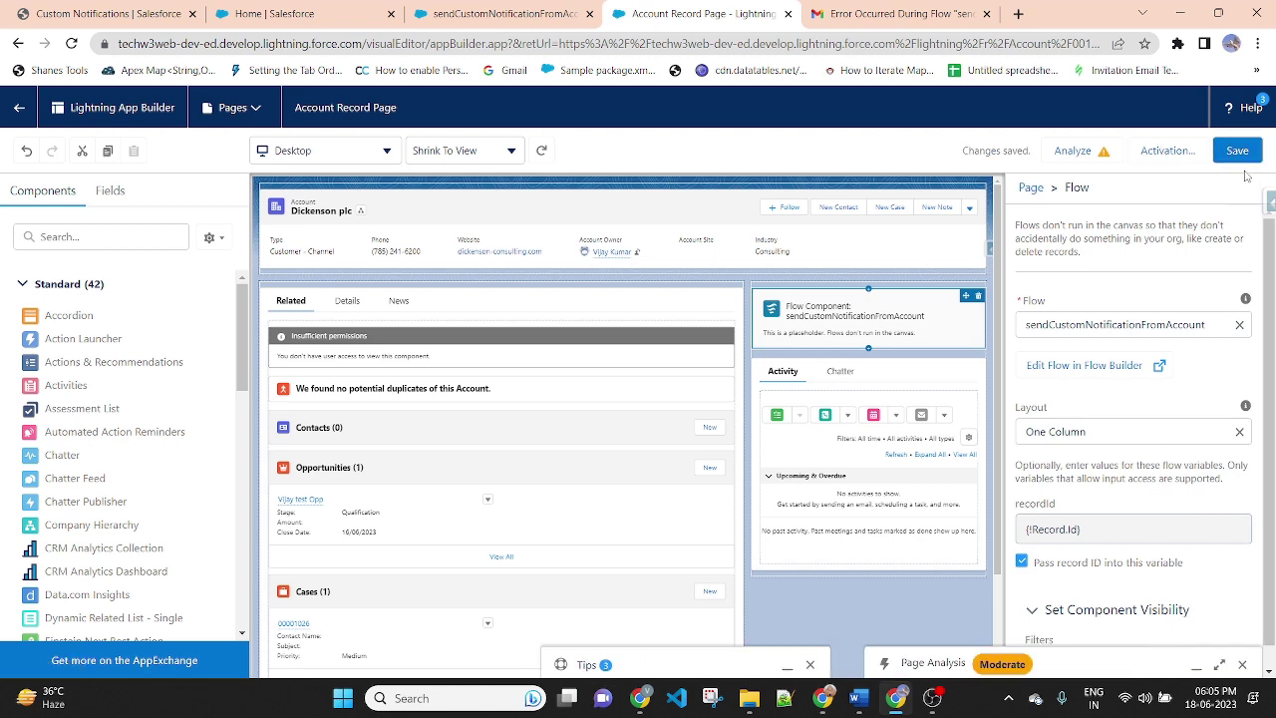
click(17, 110)
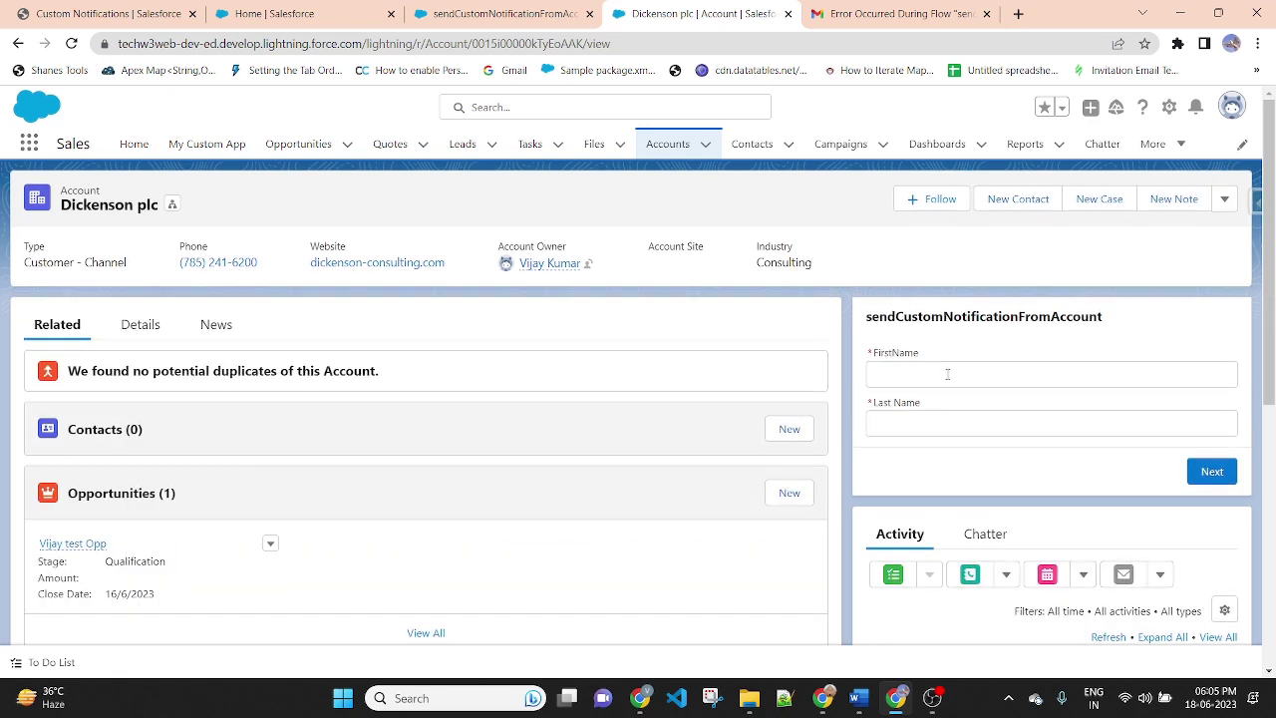
Step: Create the first contact through the flow form by entering a first and last name, then check notifications
click(949, 374)
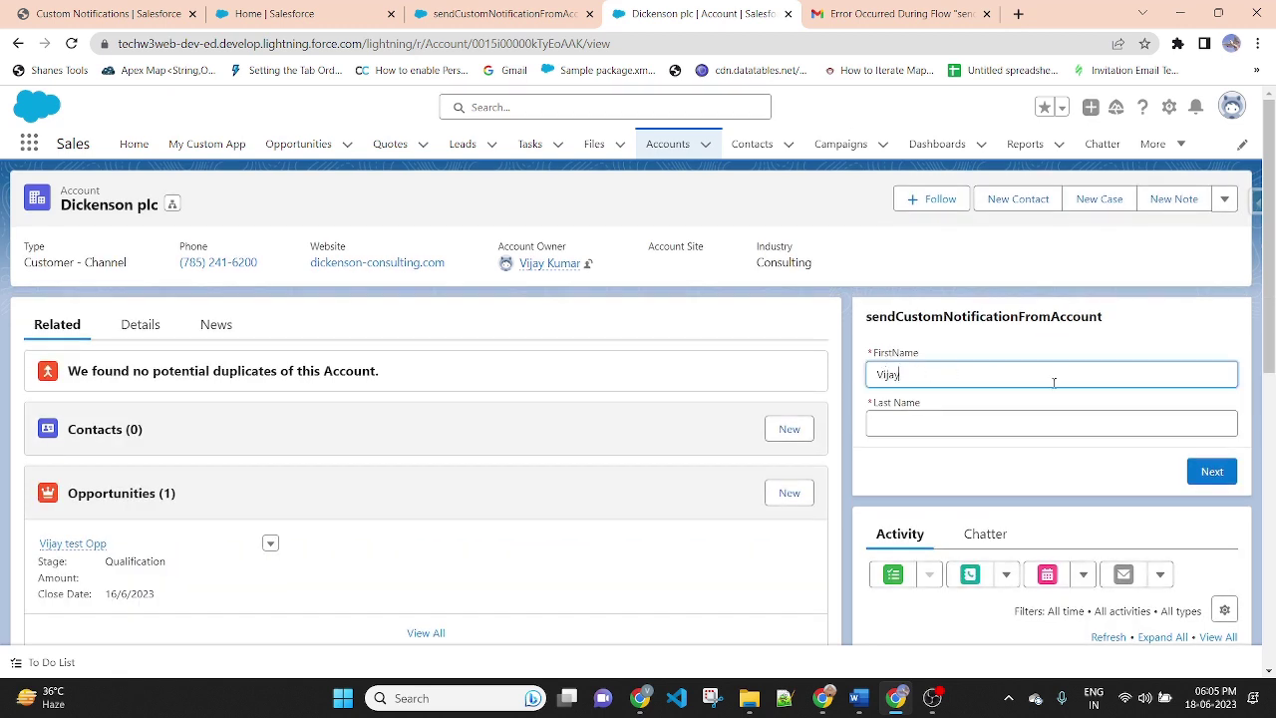
key(Tab)
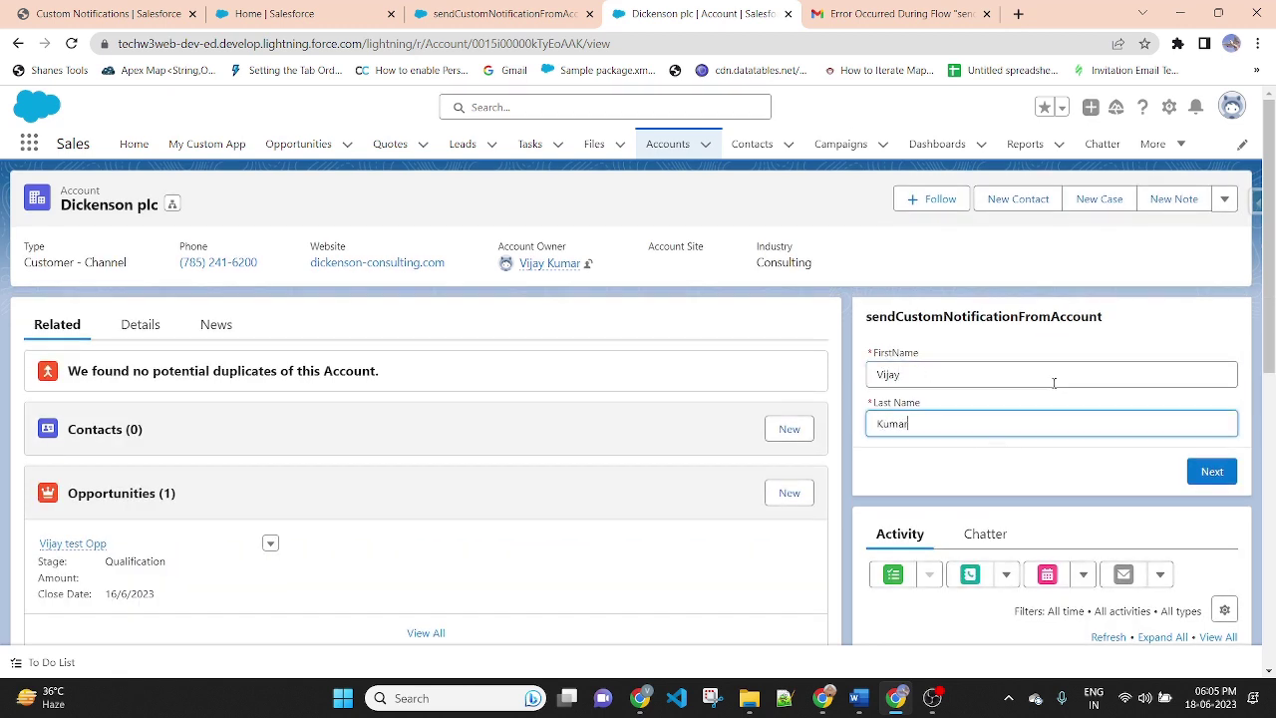
click(972, 261)
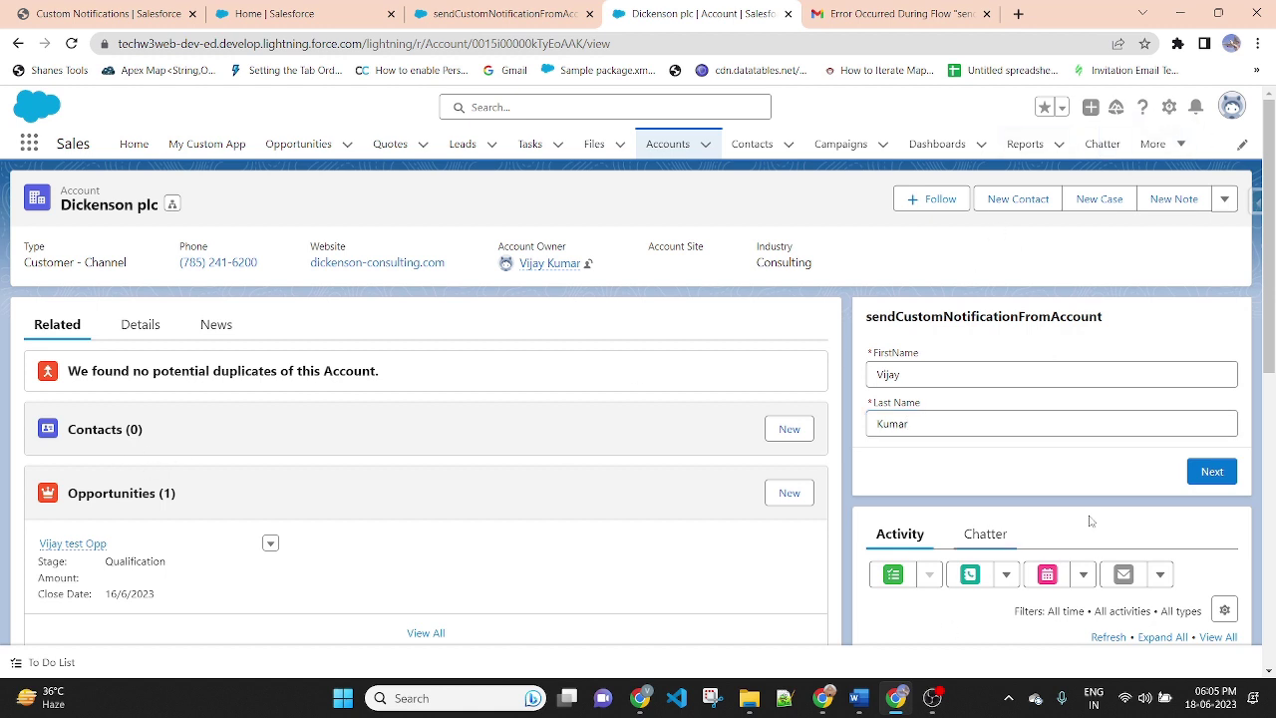
click(1210, 475)
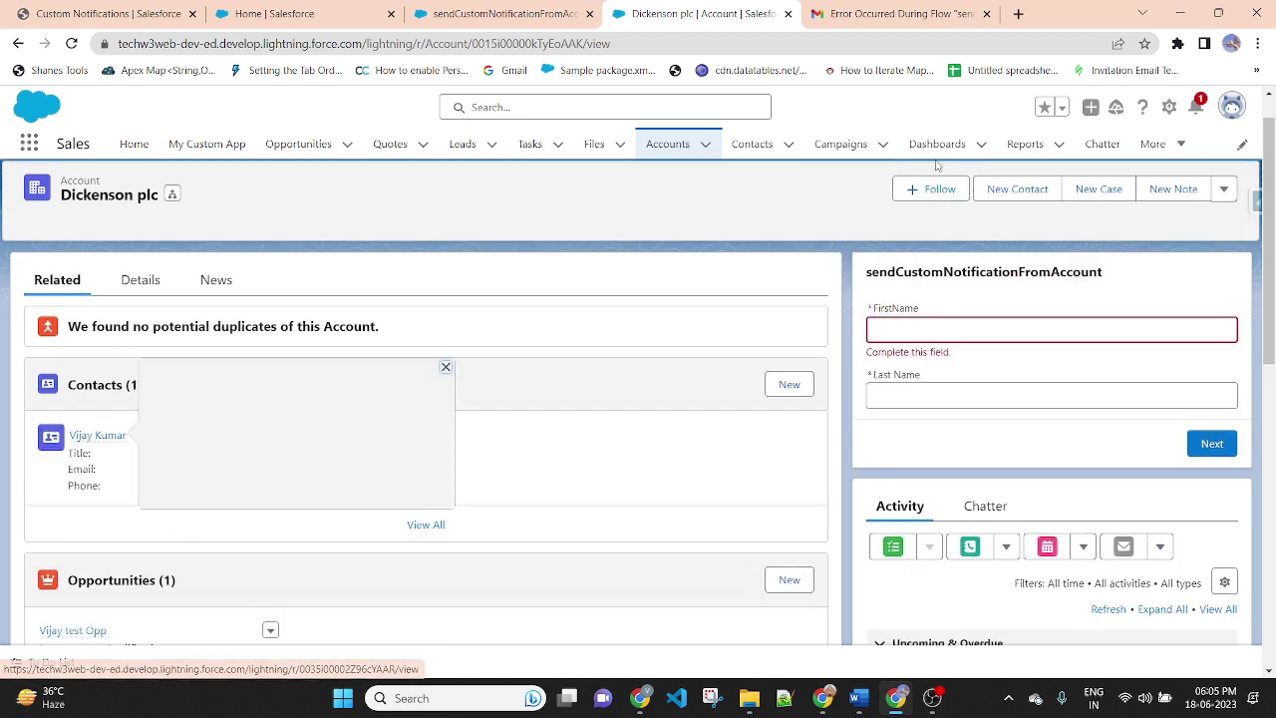
click(1196, 107)
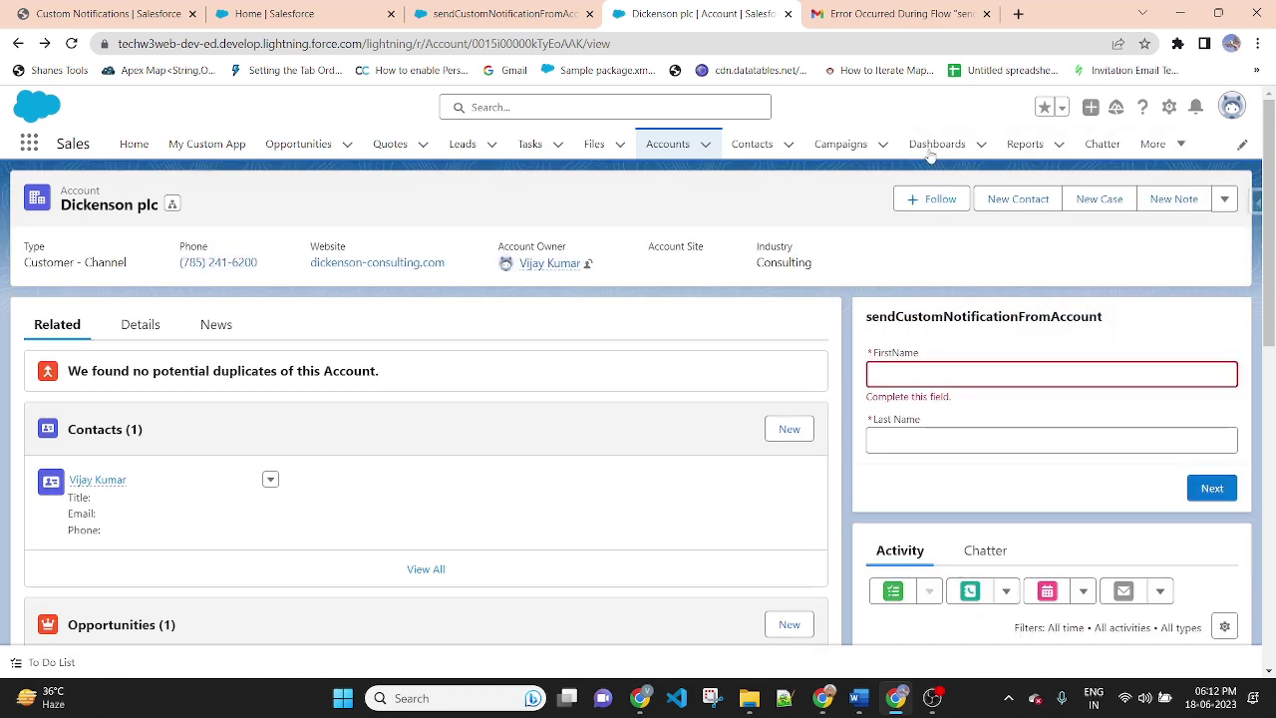
Step: Create a second contact through the flow with first name 'Tech' and last name 'W3web'
click(977, 372)
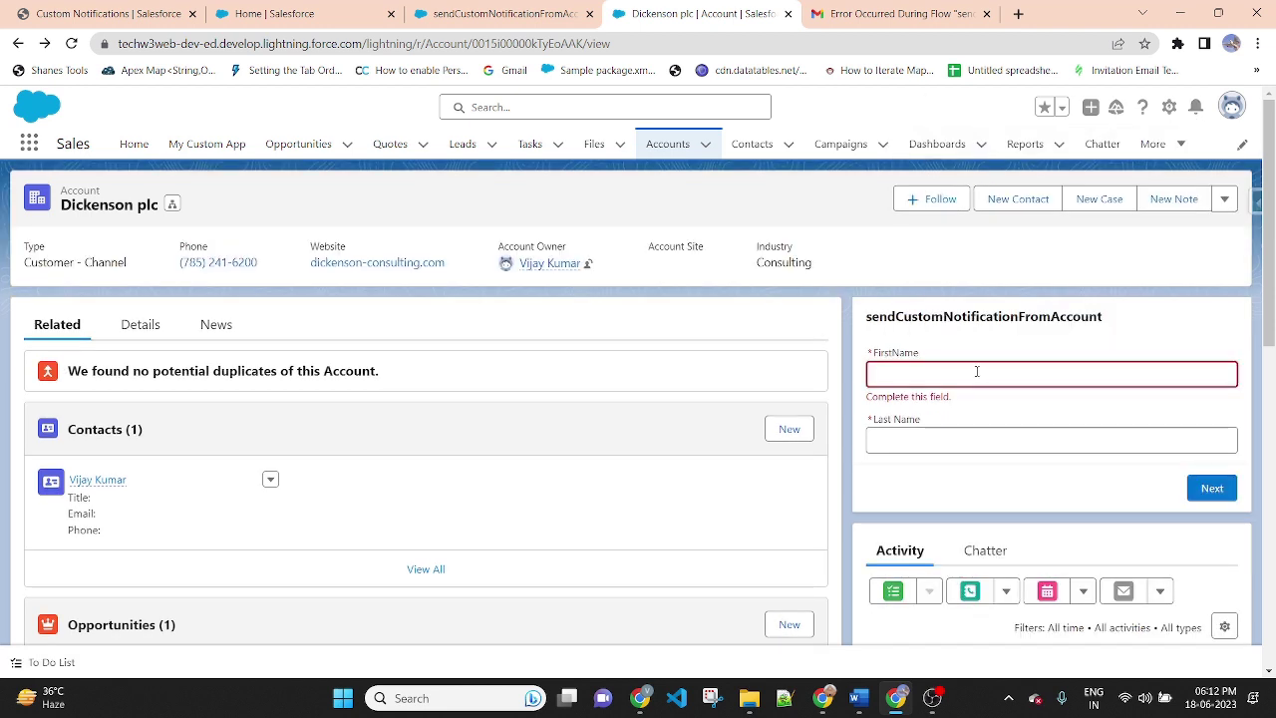
text(Tech)
key(Tab)
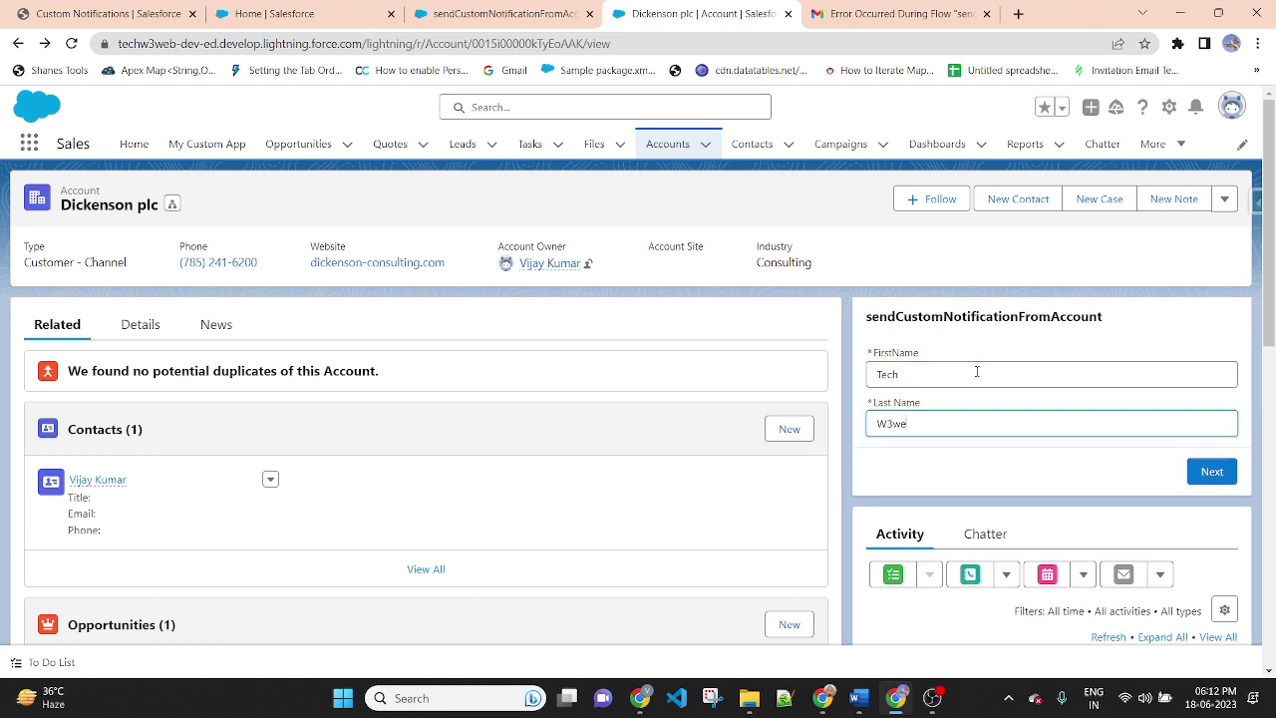
text(W3web)
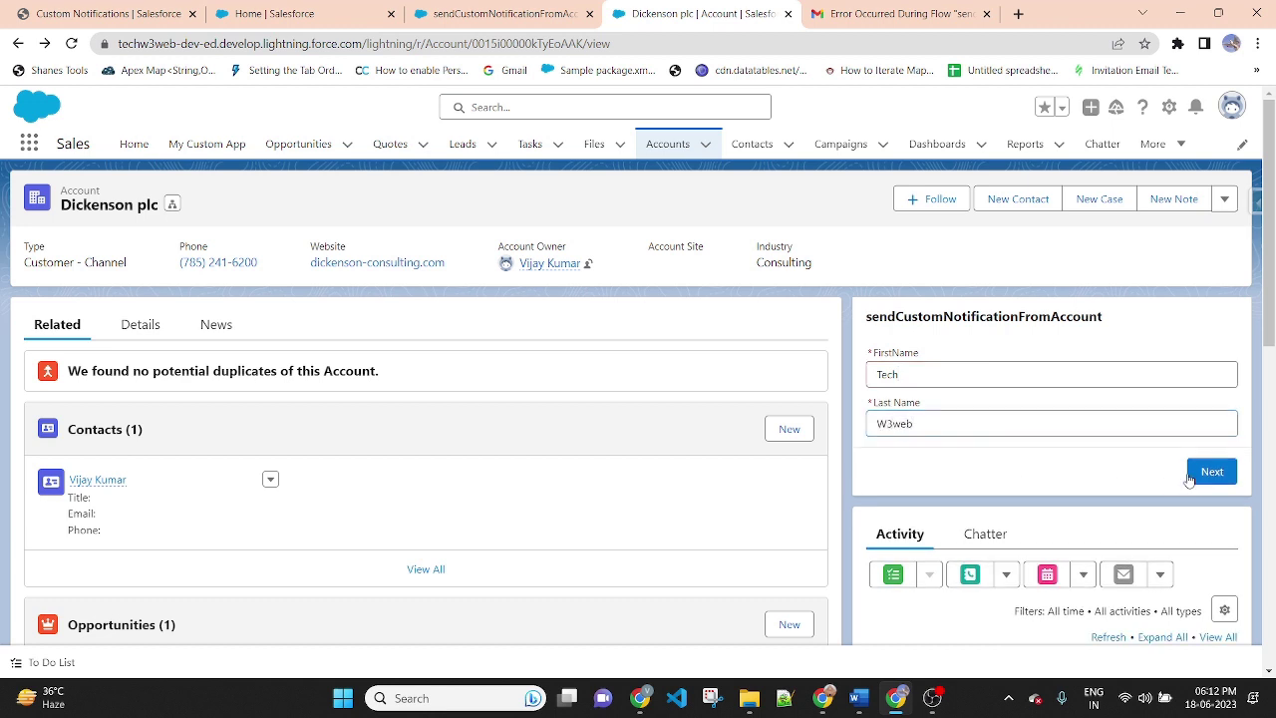
click(1195, 477)
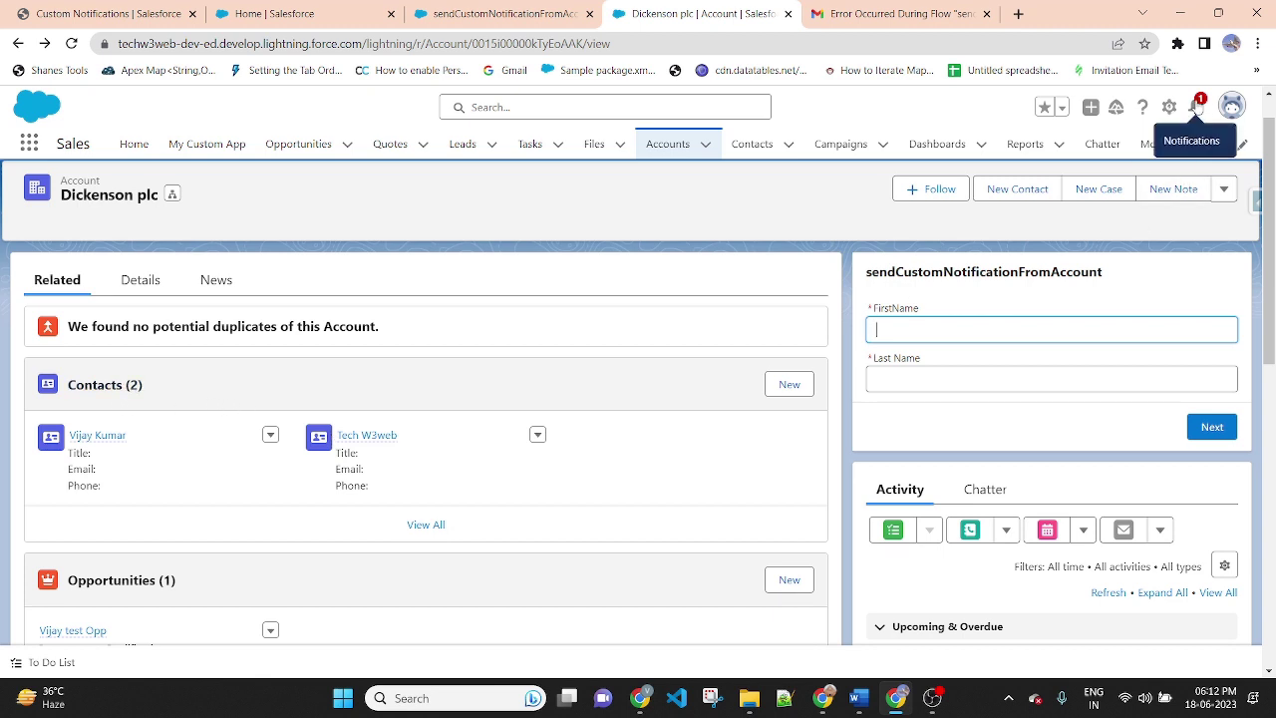
Step: Review the custom notifications and account details, then bring the TechW3web YouTube window forward
click(1197, 107)
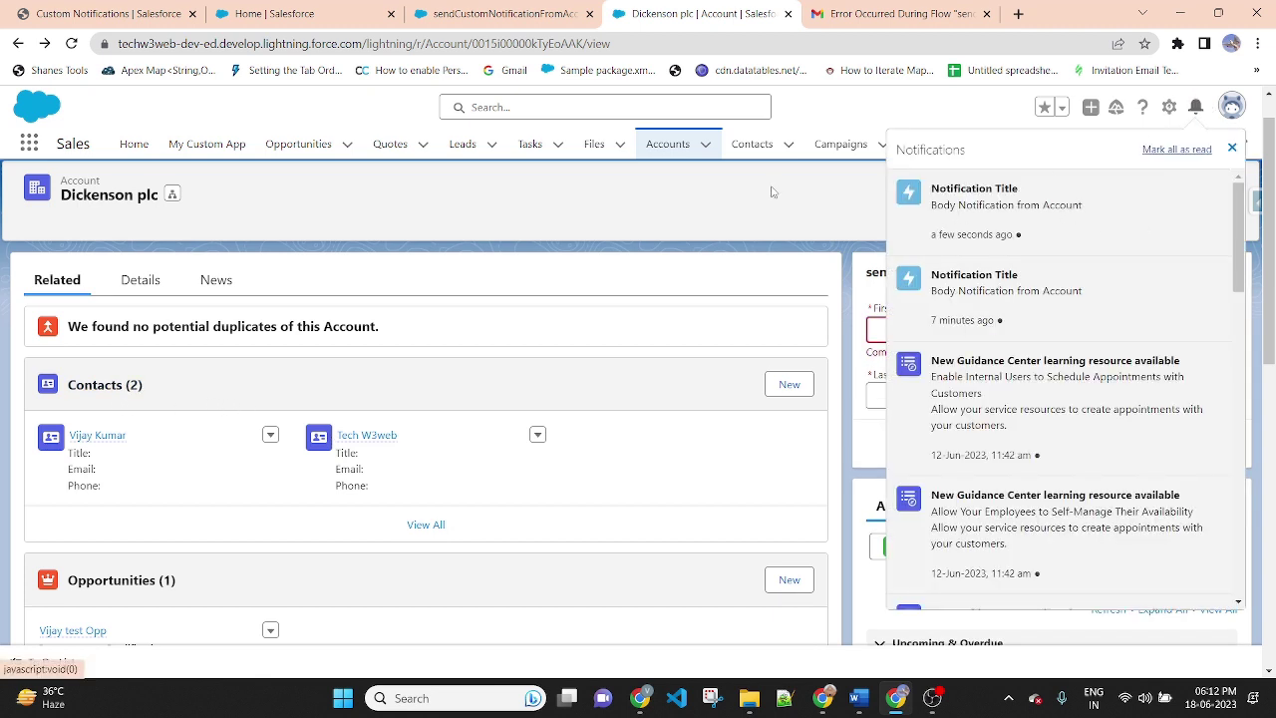
click(773, 192)
click(145, 281)
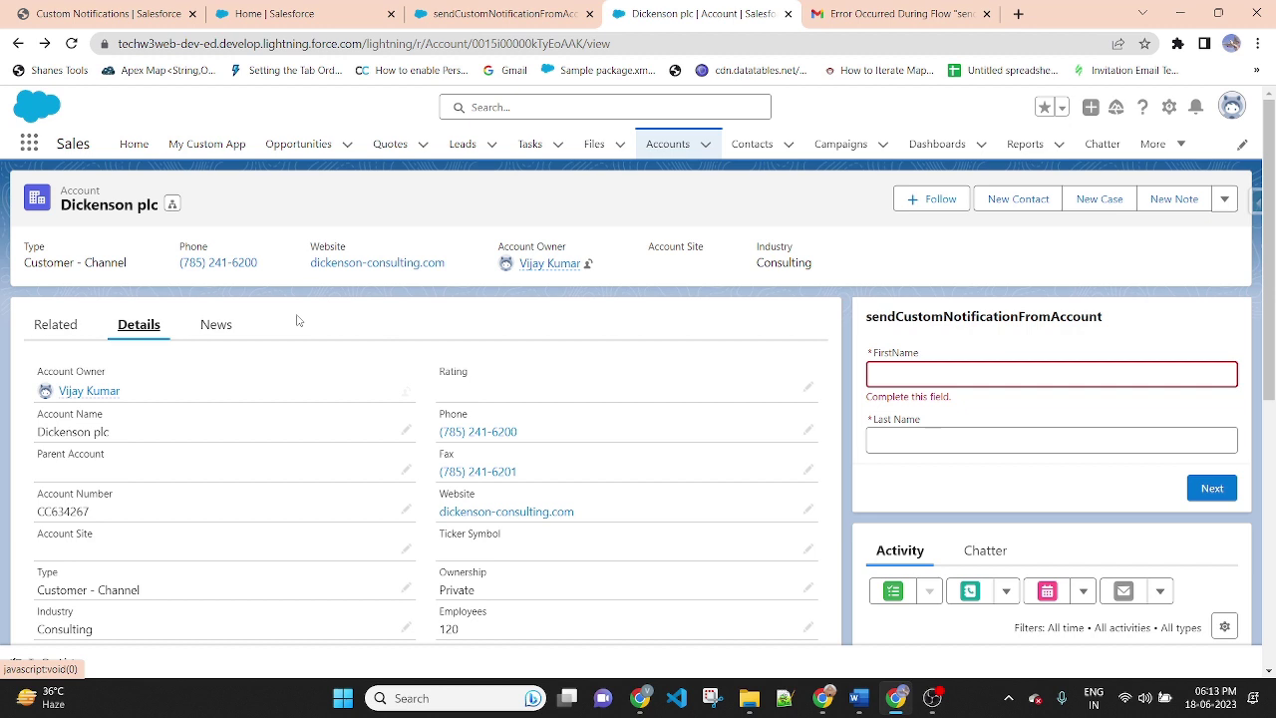
click(1198, 108)
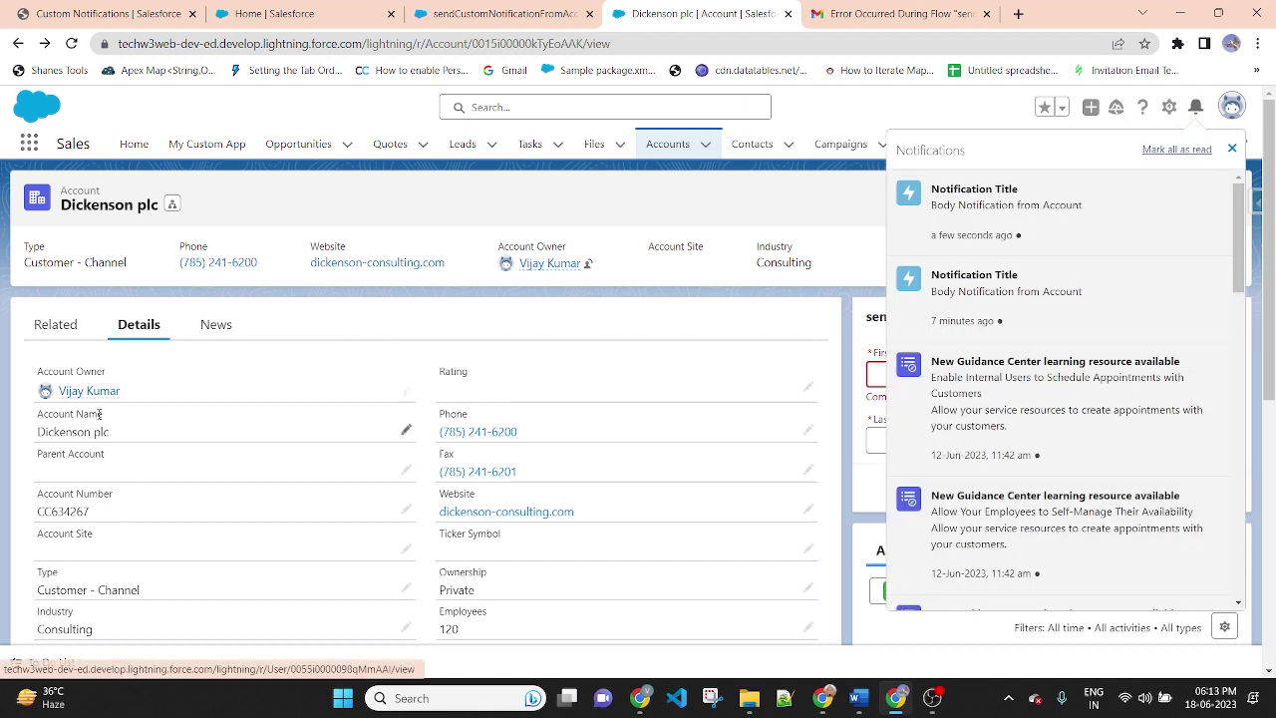
click(978, 103)
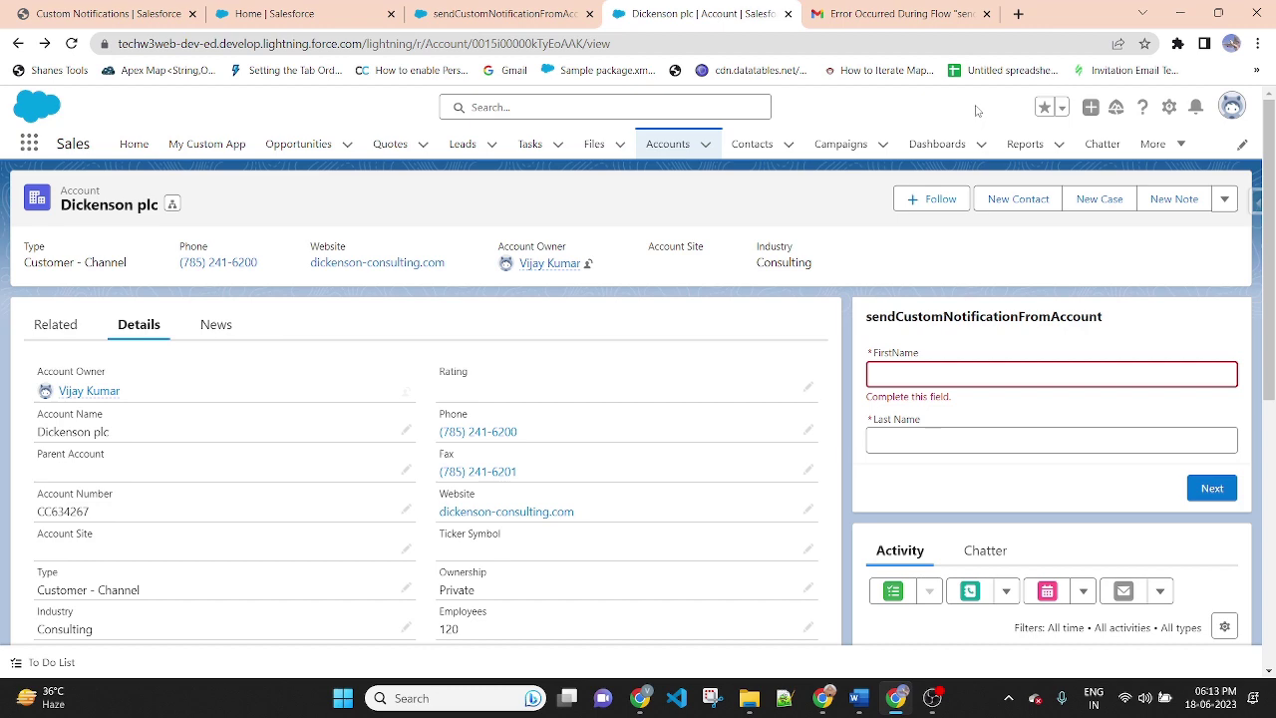
click(822, 698)
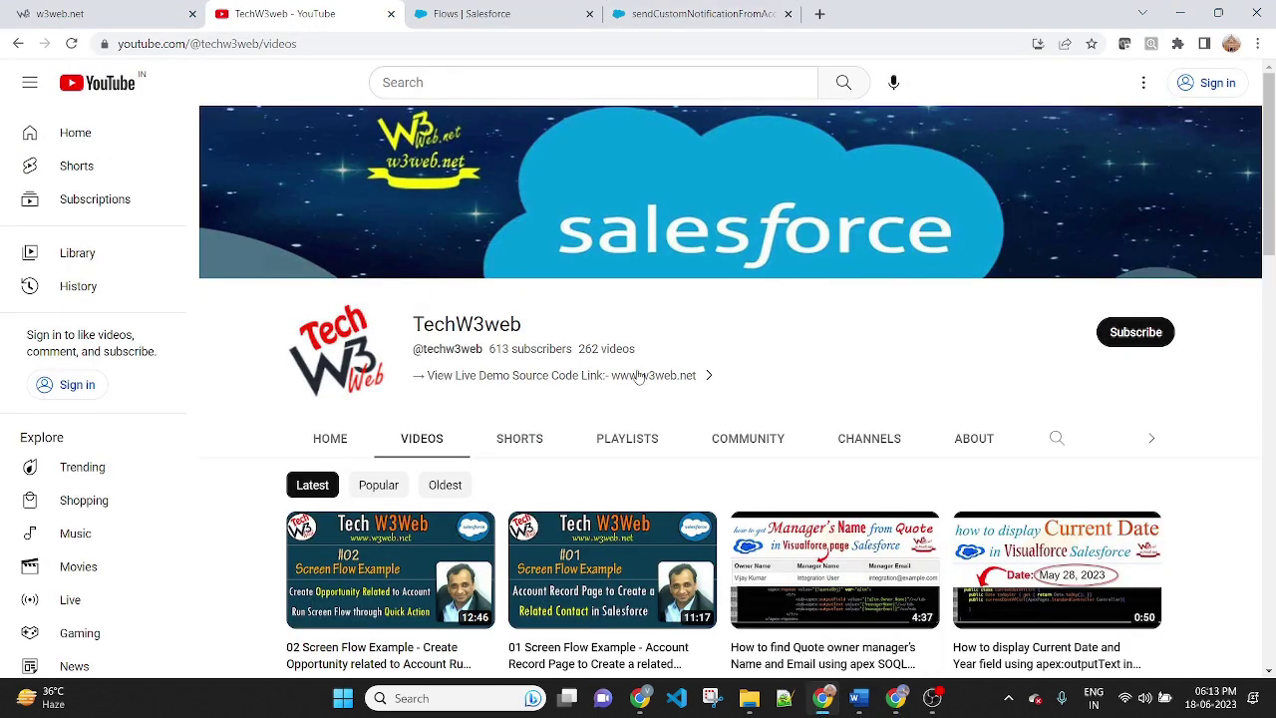